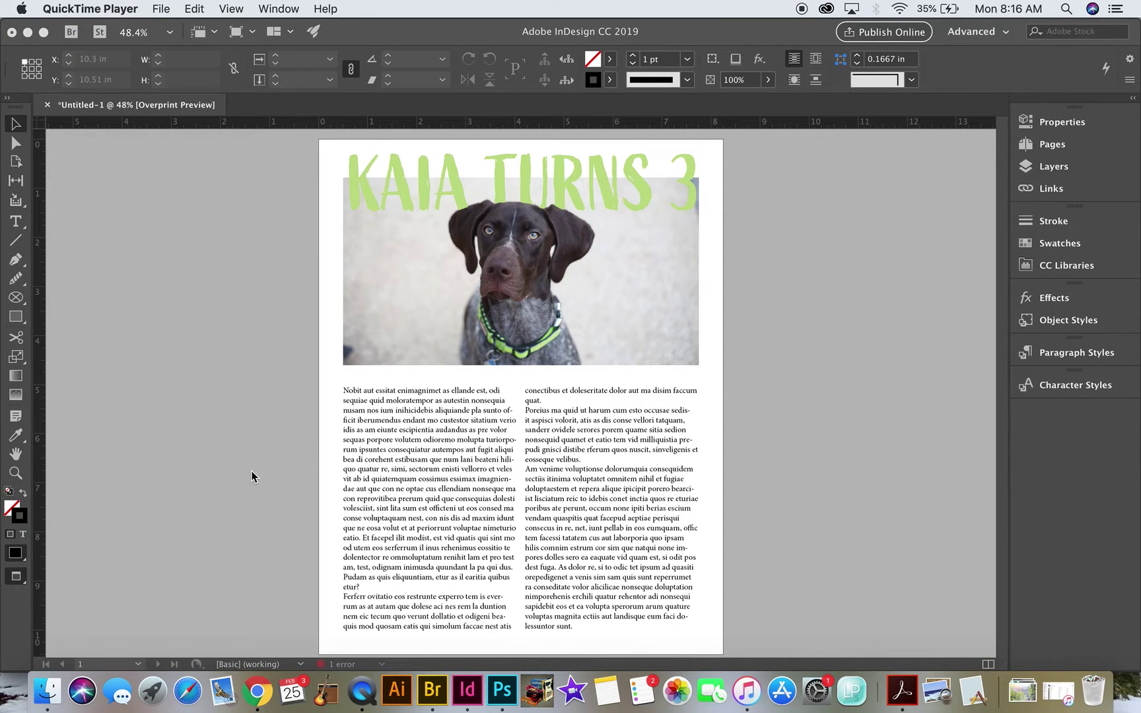
Step: Examine the finished sample pages in the InDesign document, from the dog cover to the two Life is an ADVENTURE designs
scroll(242, 477, down, 5)
scroll(238, 472, down, 8)
scroll(237, 473, left, 7)
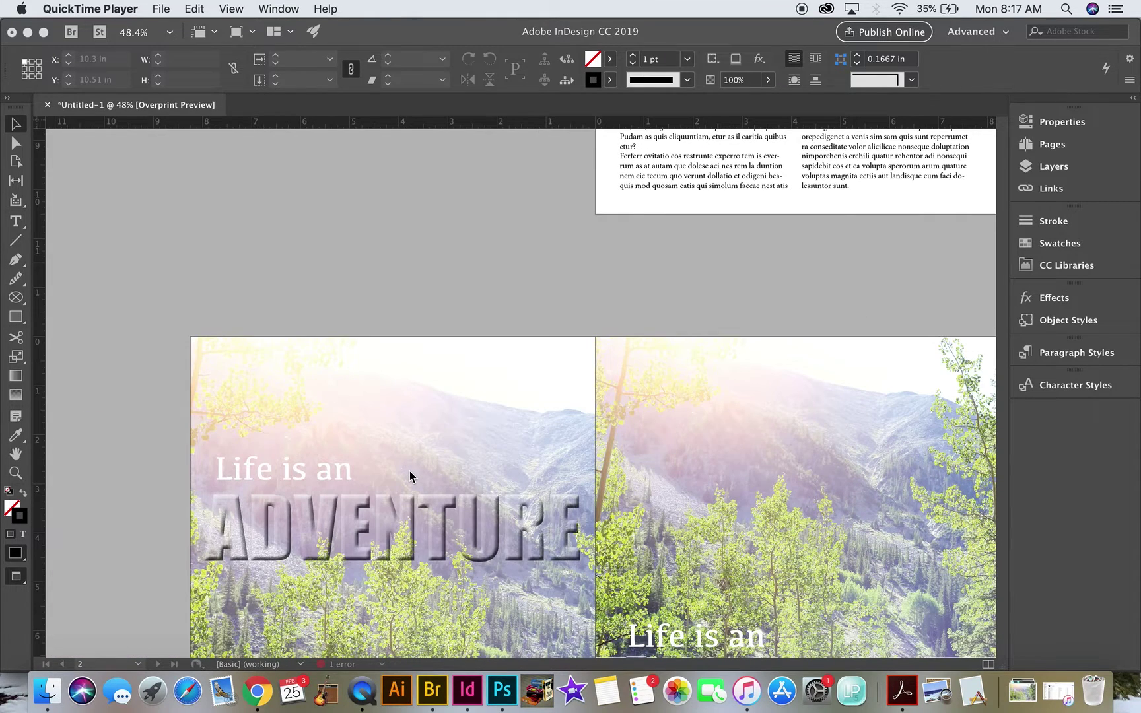
scroll(409, 476, down, 4)
scroll(410, 476, left, 2)
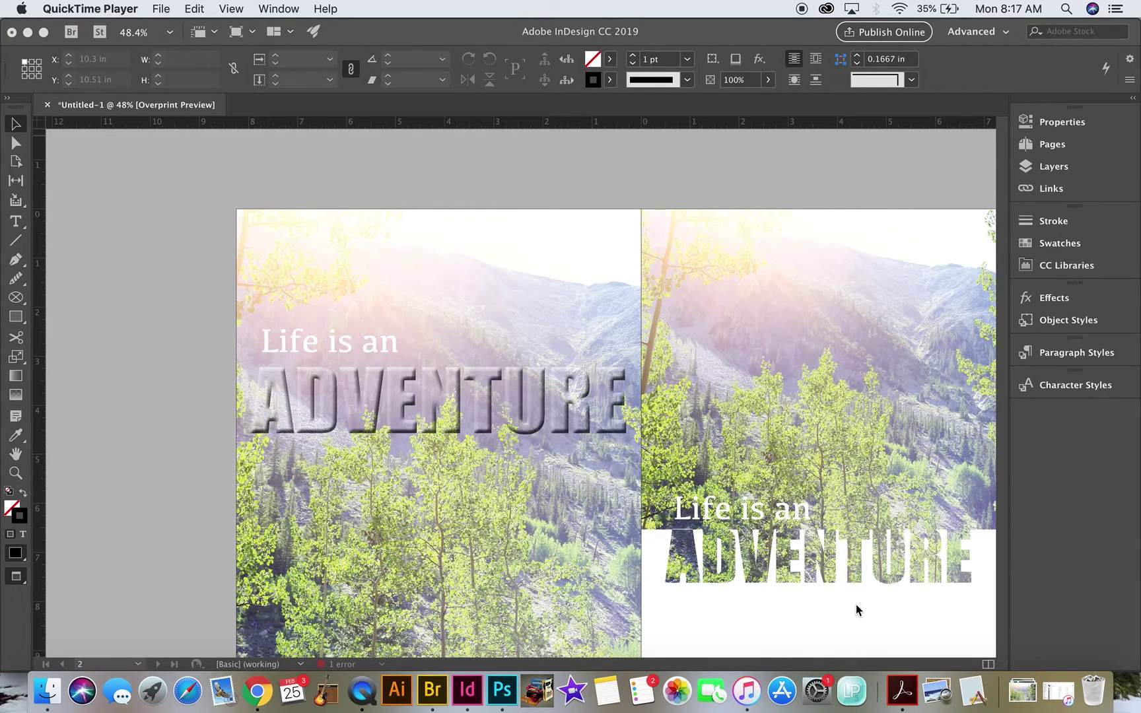
scroll(779, 512, down, 1)
scroll(778, 511, right, 1)
scroll(811, 553, down, 2)
scroll(811, 554, right, 2)
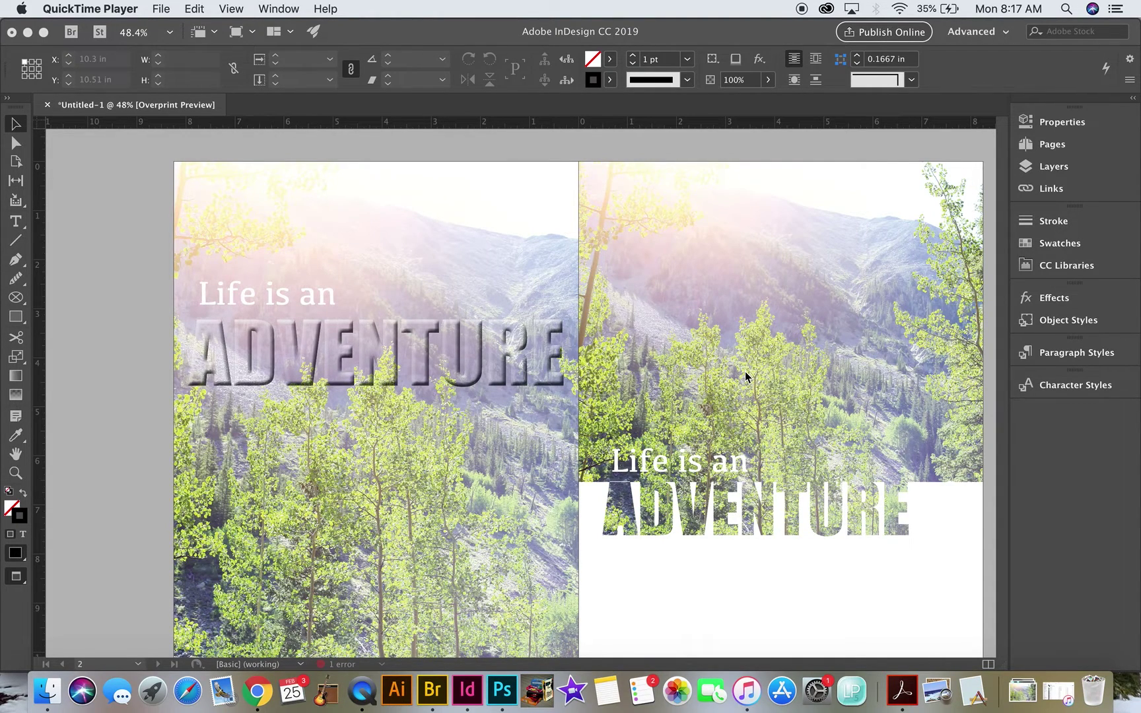
Step: Switch to Photoshop and hide the Half Cutout and Cutout layers so only the Background layer shows
click(500, 687)
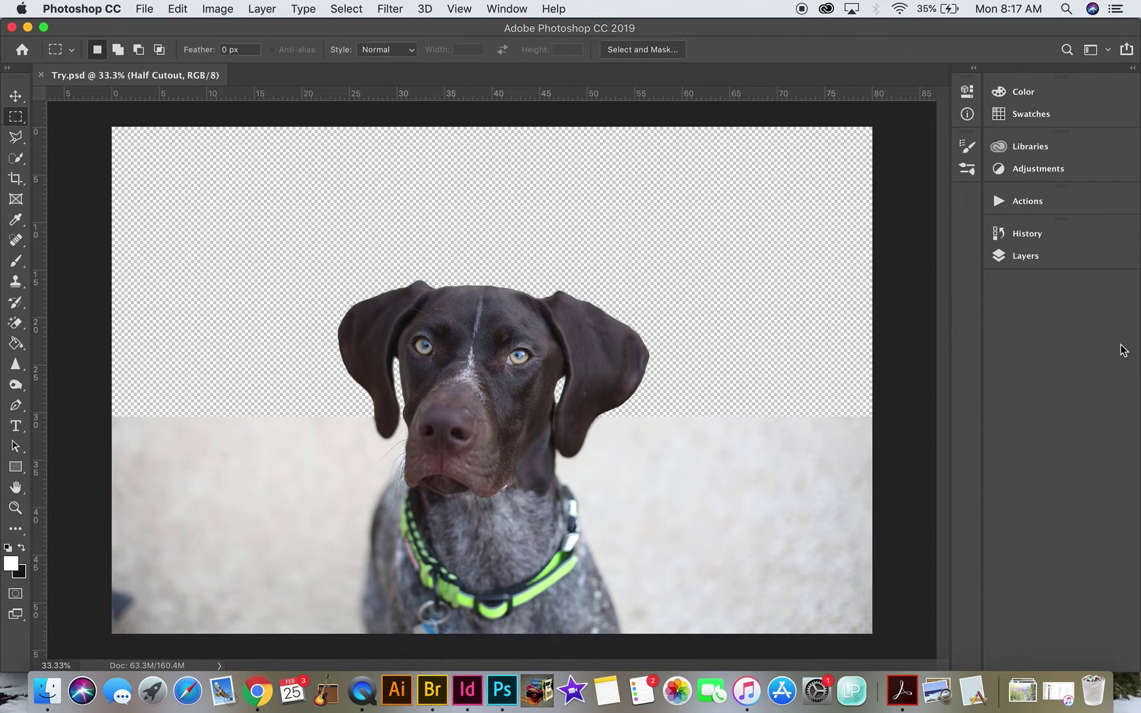
click(1041, 262)
click(807, 345)
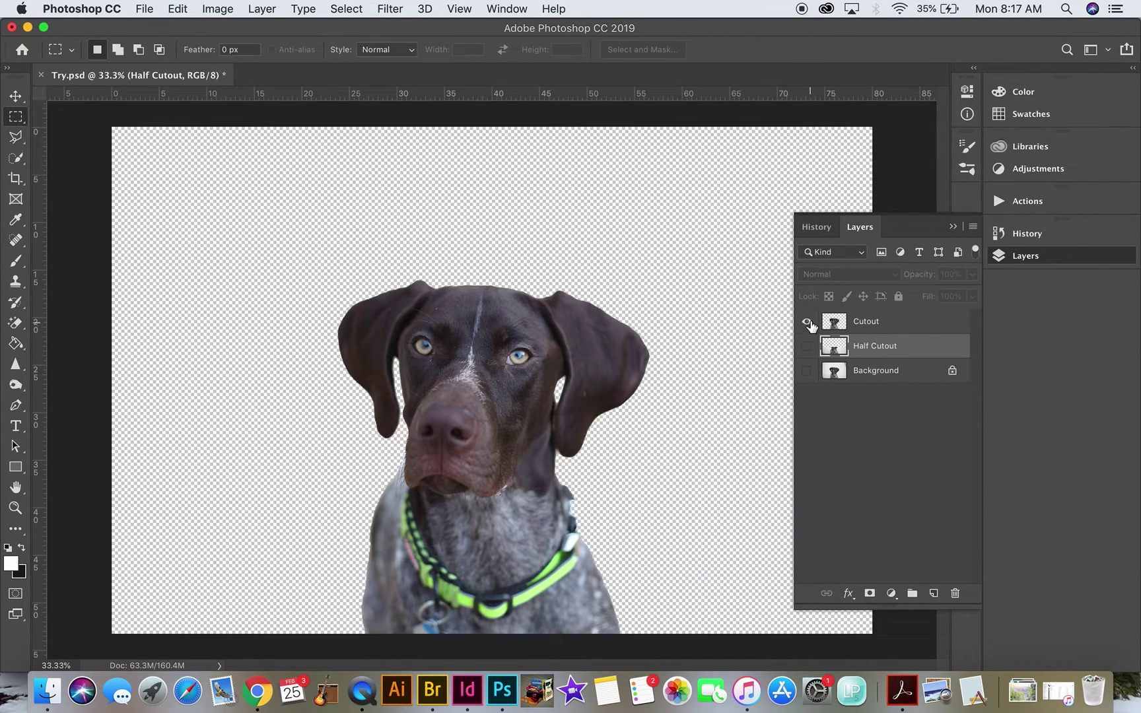
click(806, 322)
click(807, 370)
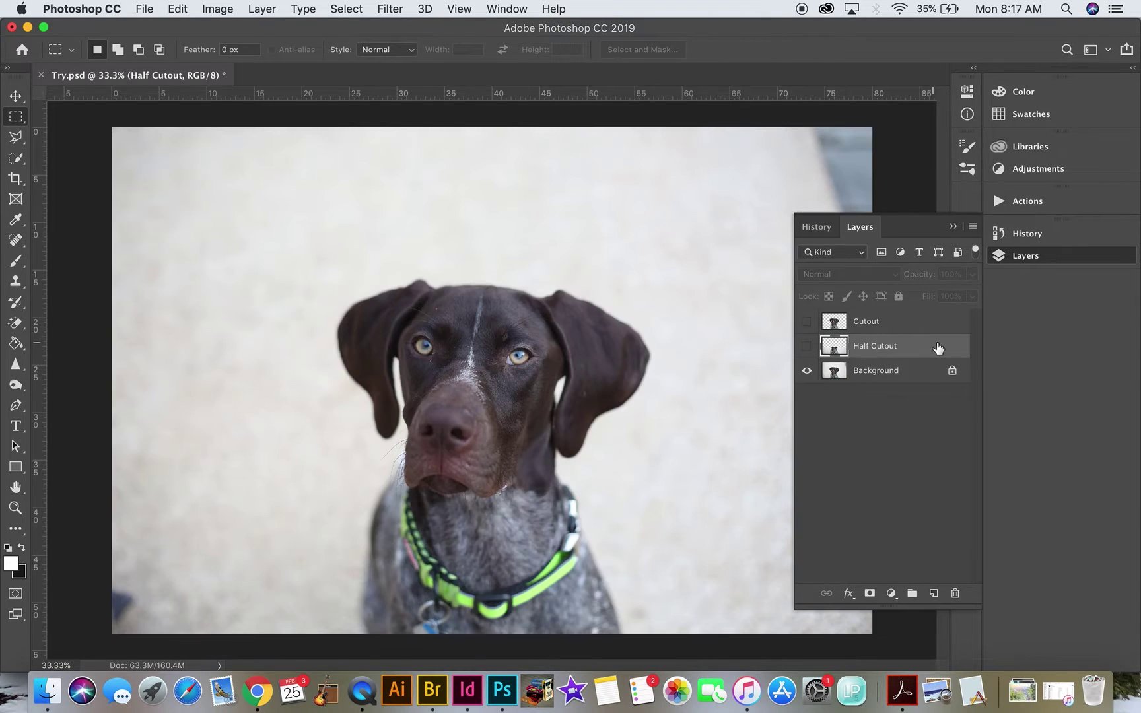
Step: Delete the Half Cutout and Cutout layers from the dog photo
click(955, 594)
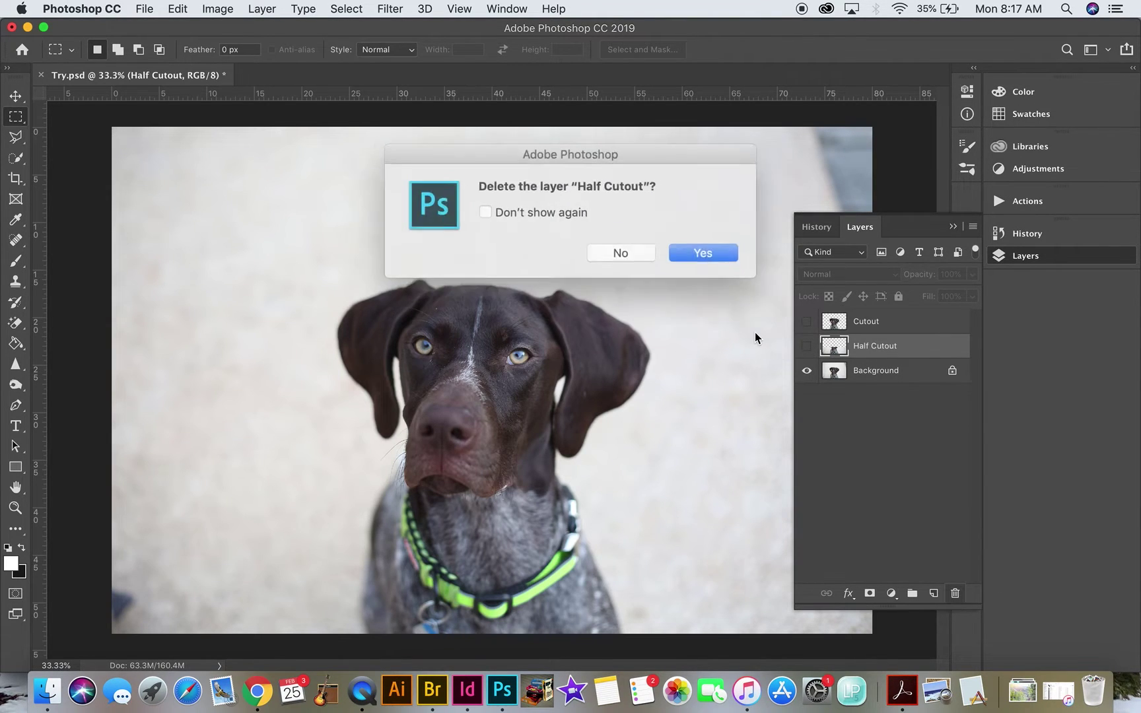
click(694, 250)
click(951, 331)
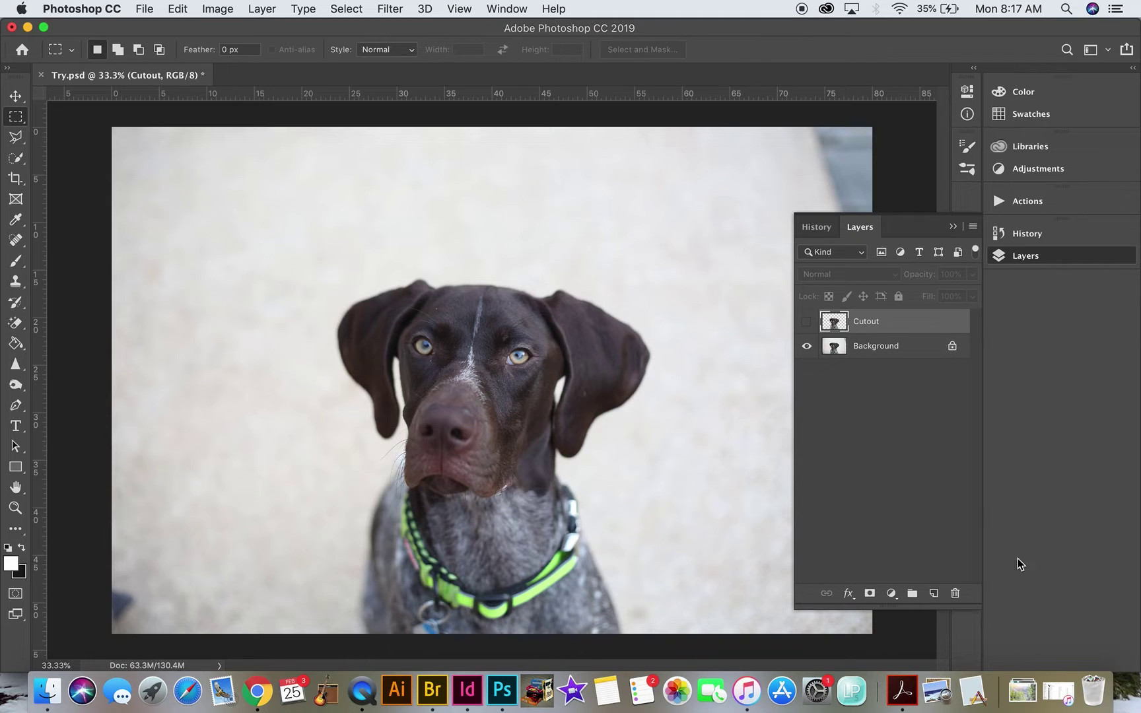
click(955, 594)
click(692, 248)
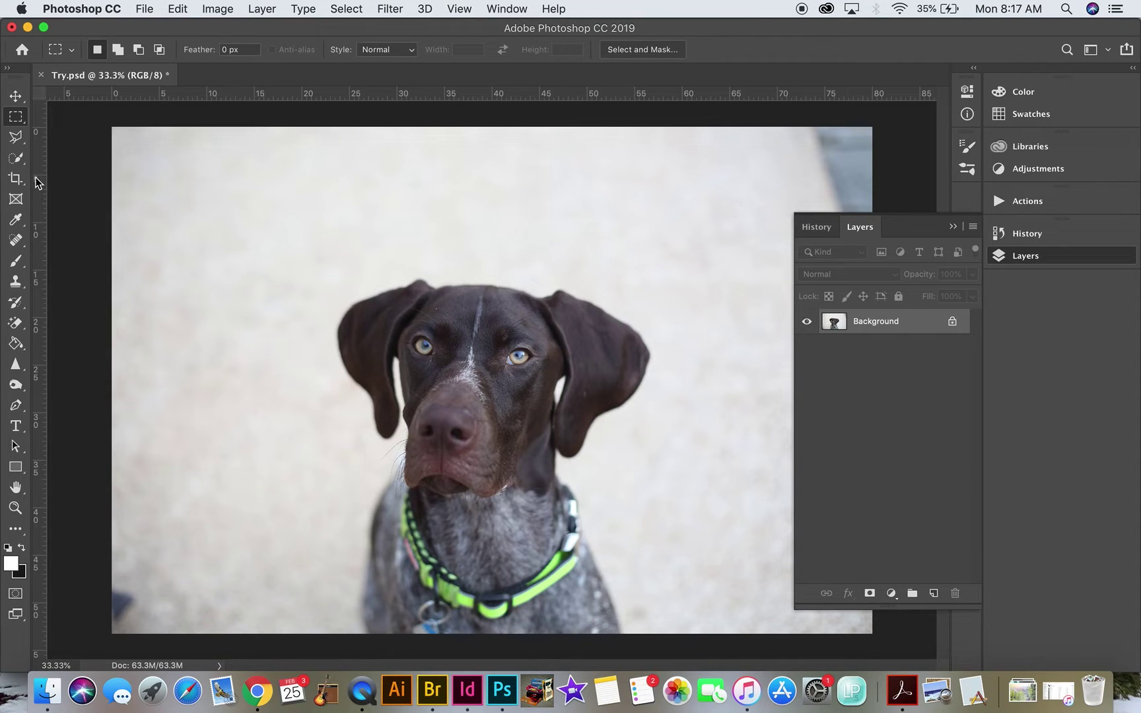
Step: Open Select and Mask from the Quick Selection tool and automatically select the dog as the subject
drag(21, 147, 45, 149)
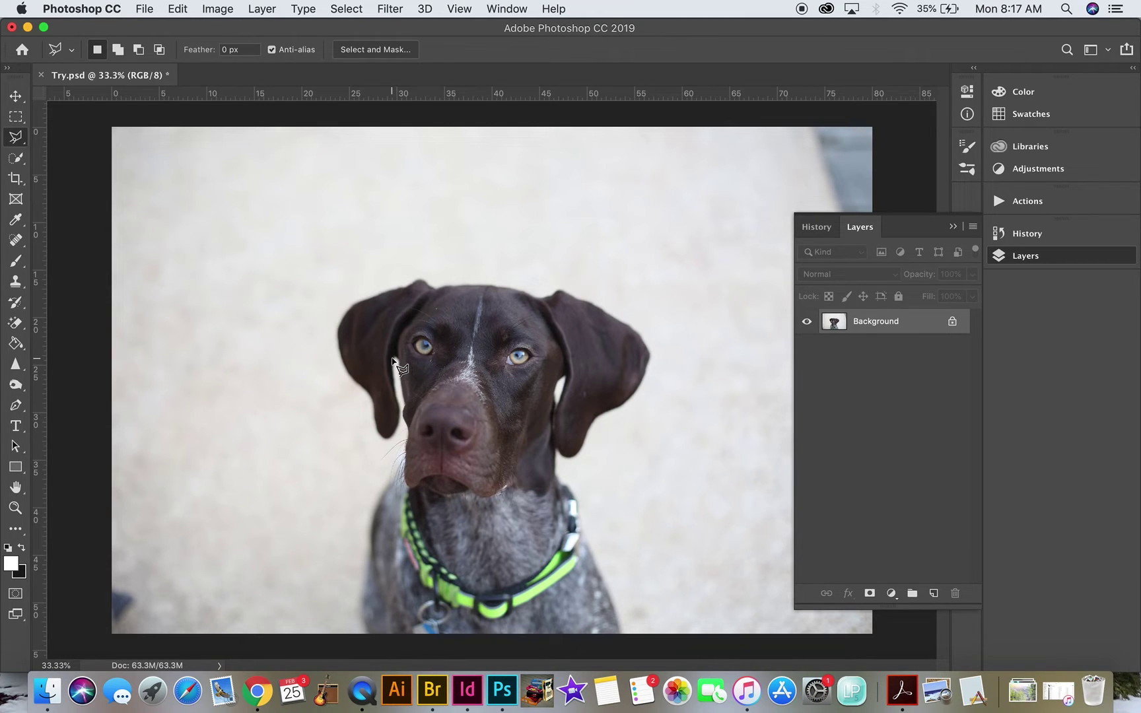
click(16, 177)
click(17, 162)
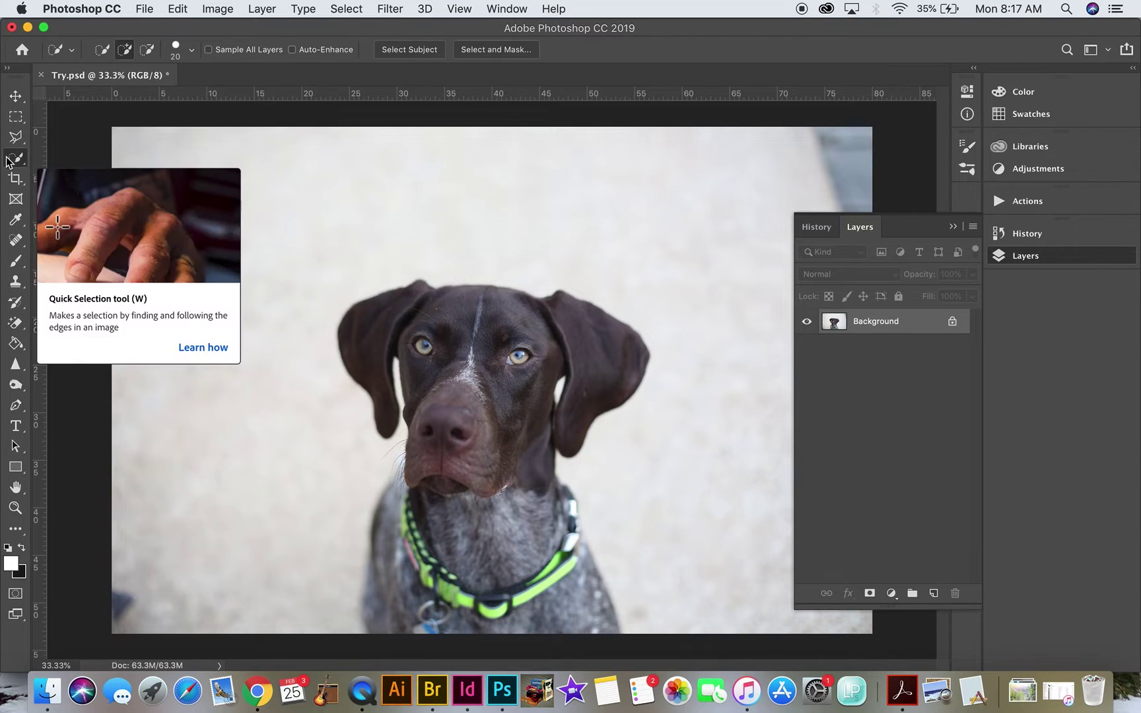
click(498, 50)
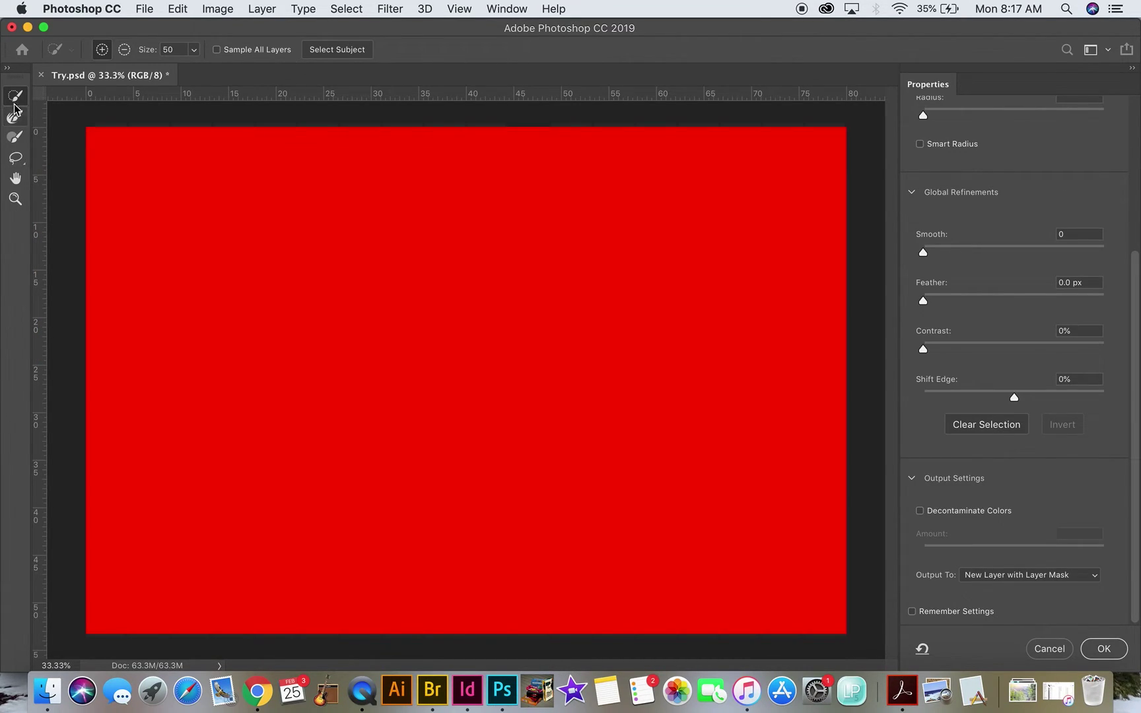
click(334, 53)
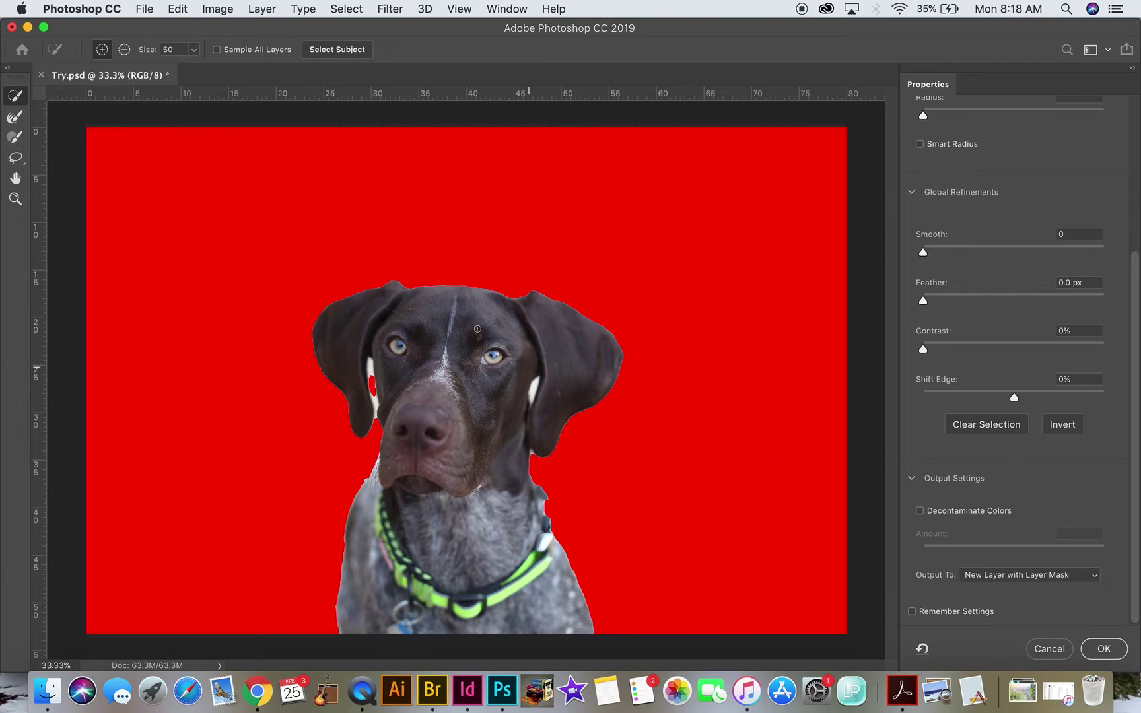
Step: Output the dog selection to a new layer with layer mask, and apply that mask to the layer
scroll(1051, 236, up, 5)
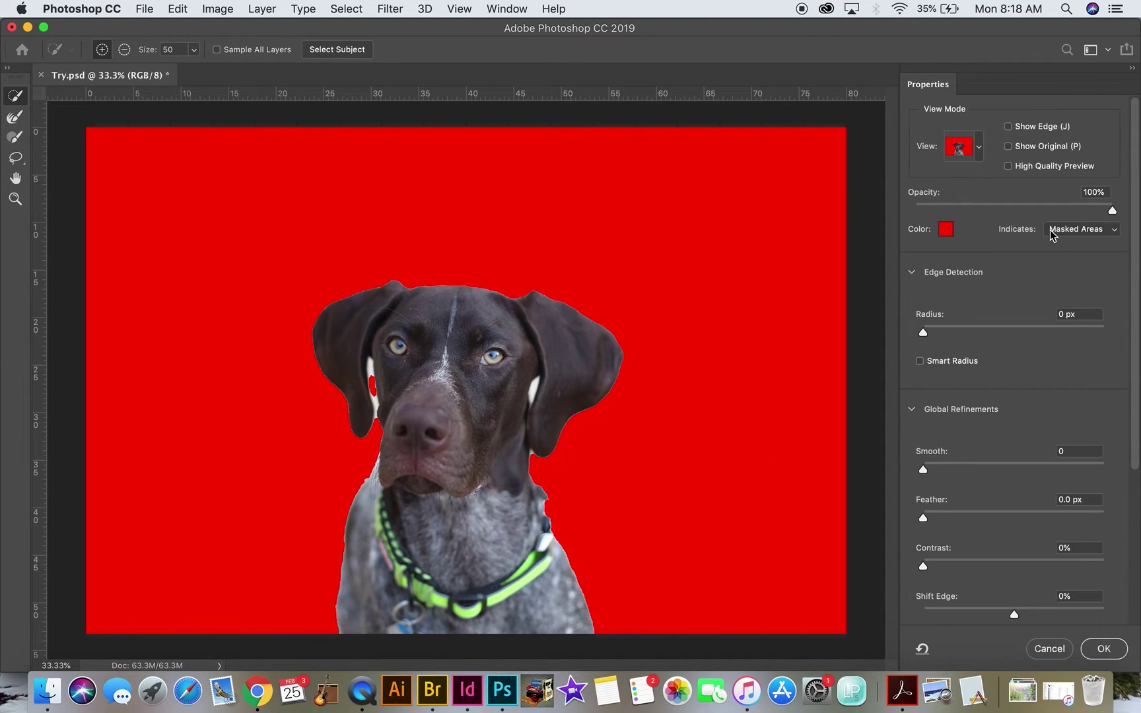
scroll(1052, 236, down, 5)
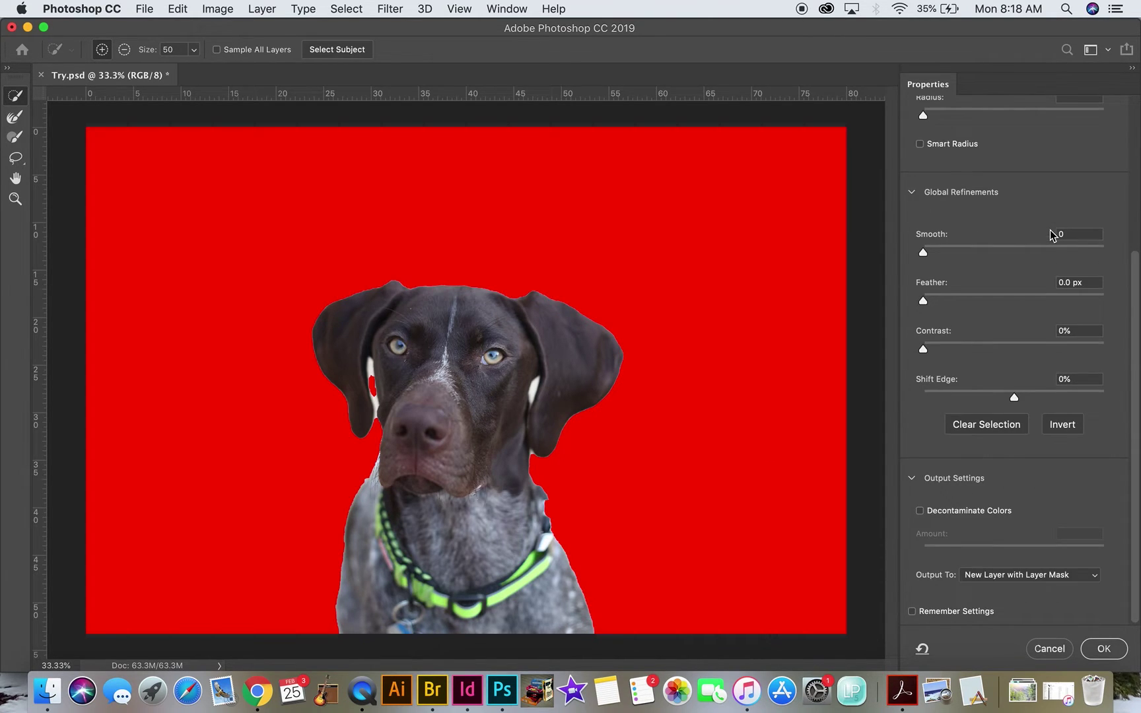
click(1010, 580)
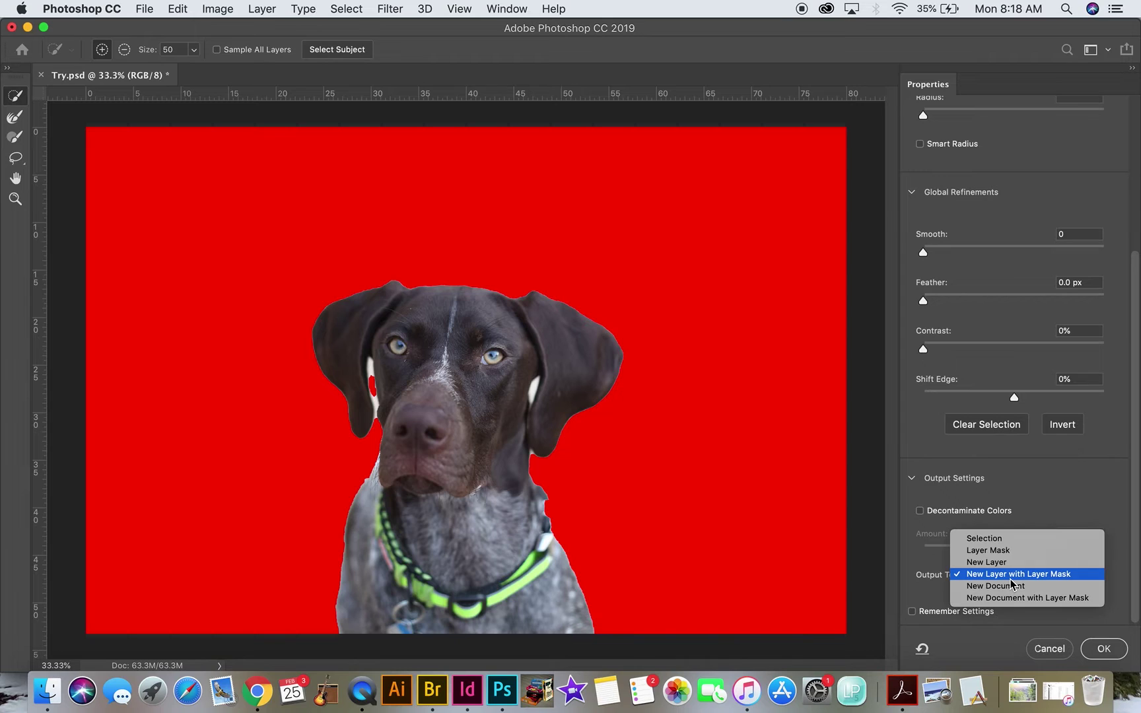
click(988, 576)
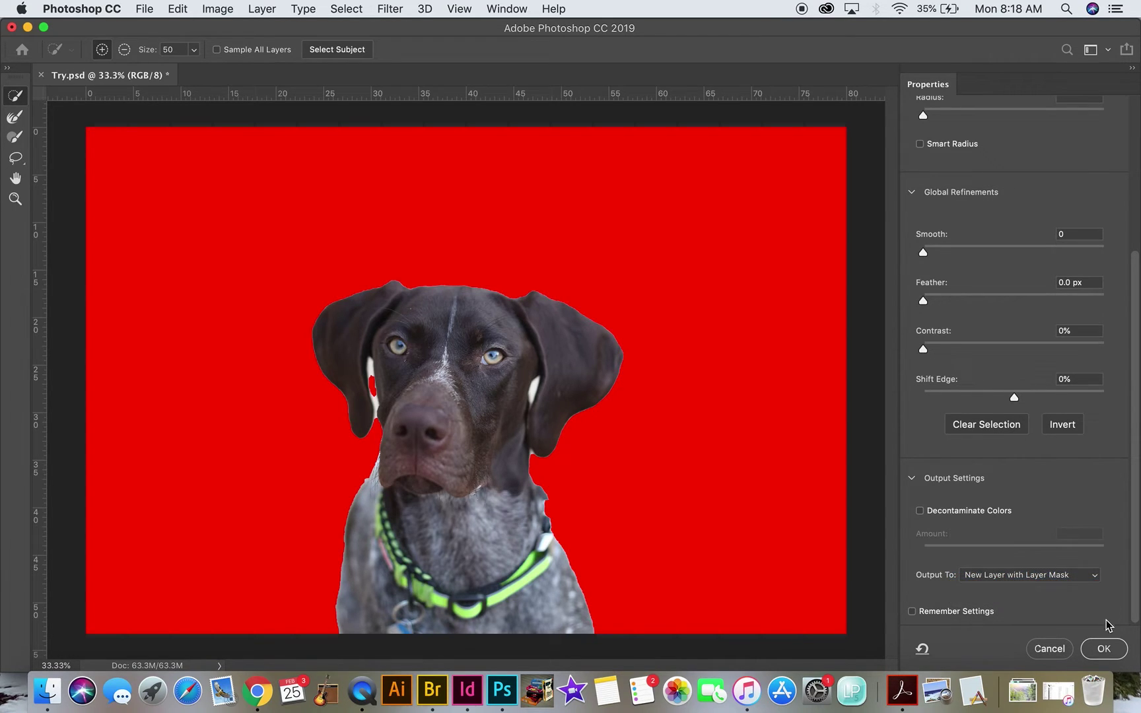
click(1116, 653)
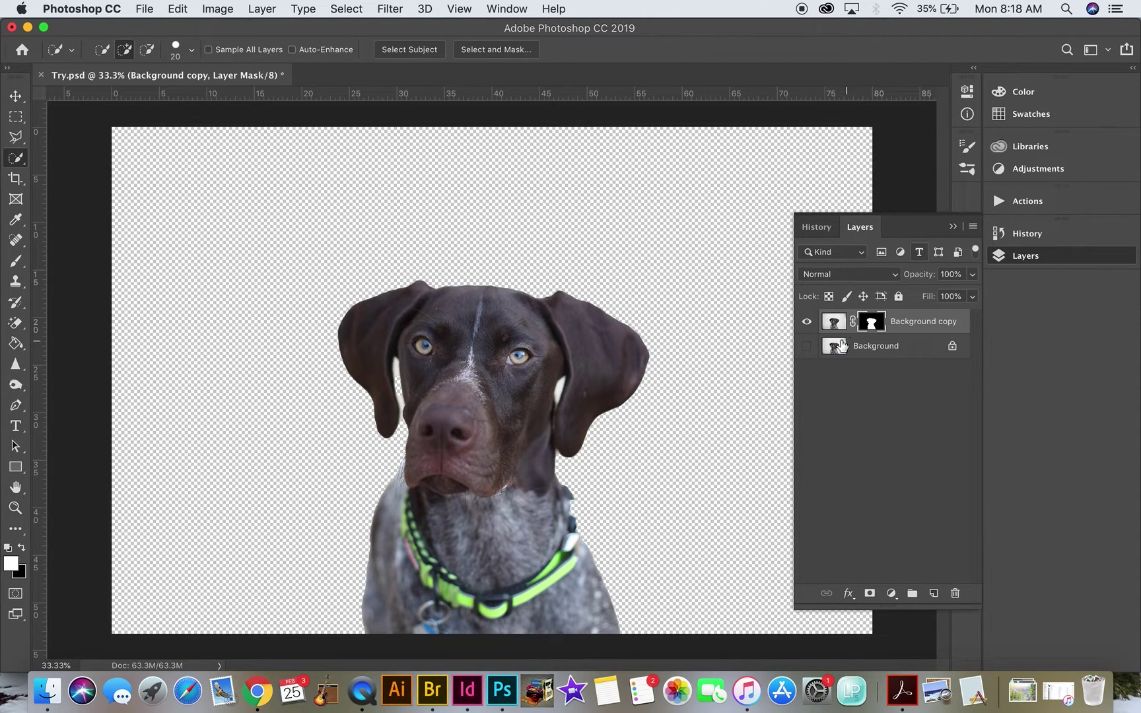
right_click(872, 324)
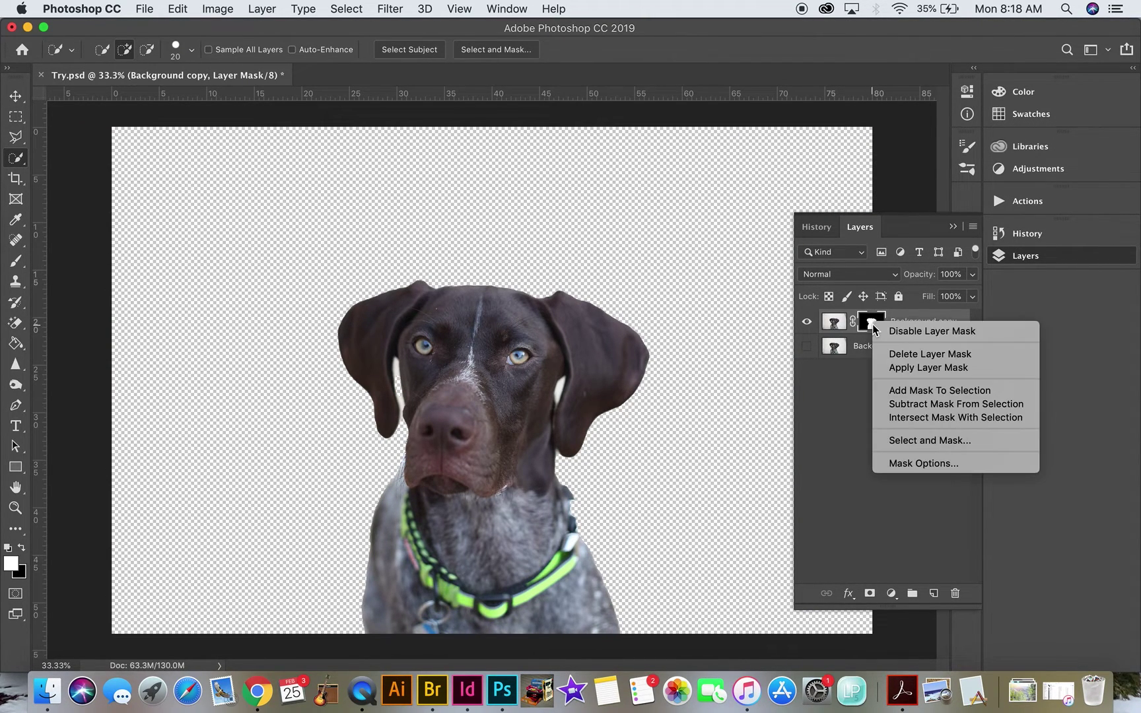
click(900, 371)
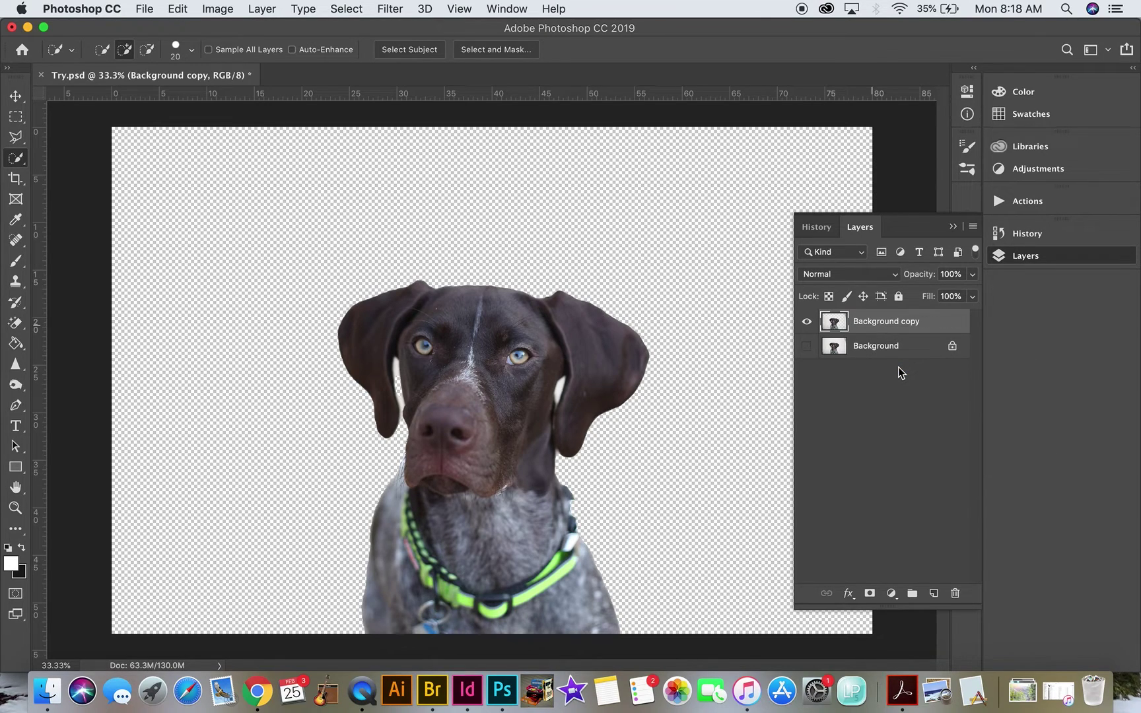
Step: Erase the leftover background patches between the dog's ears and face with the Magic Eraser
click(16, 324)
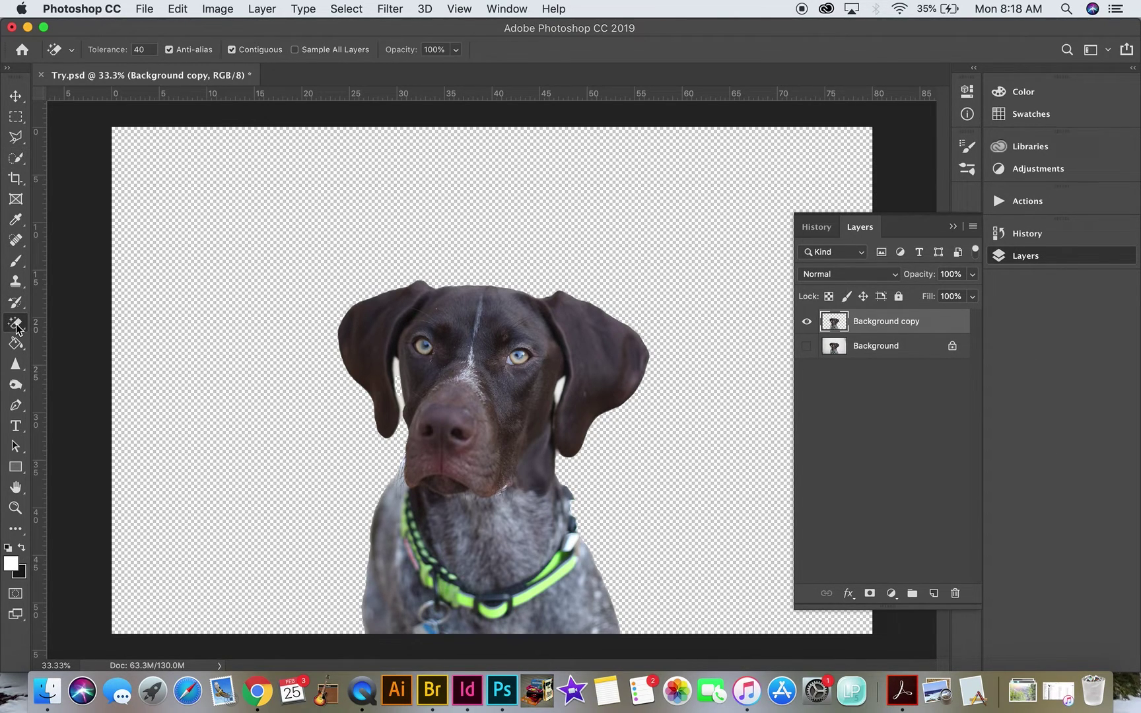
key(super+plus)
key(super+plus)
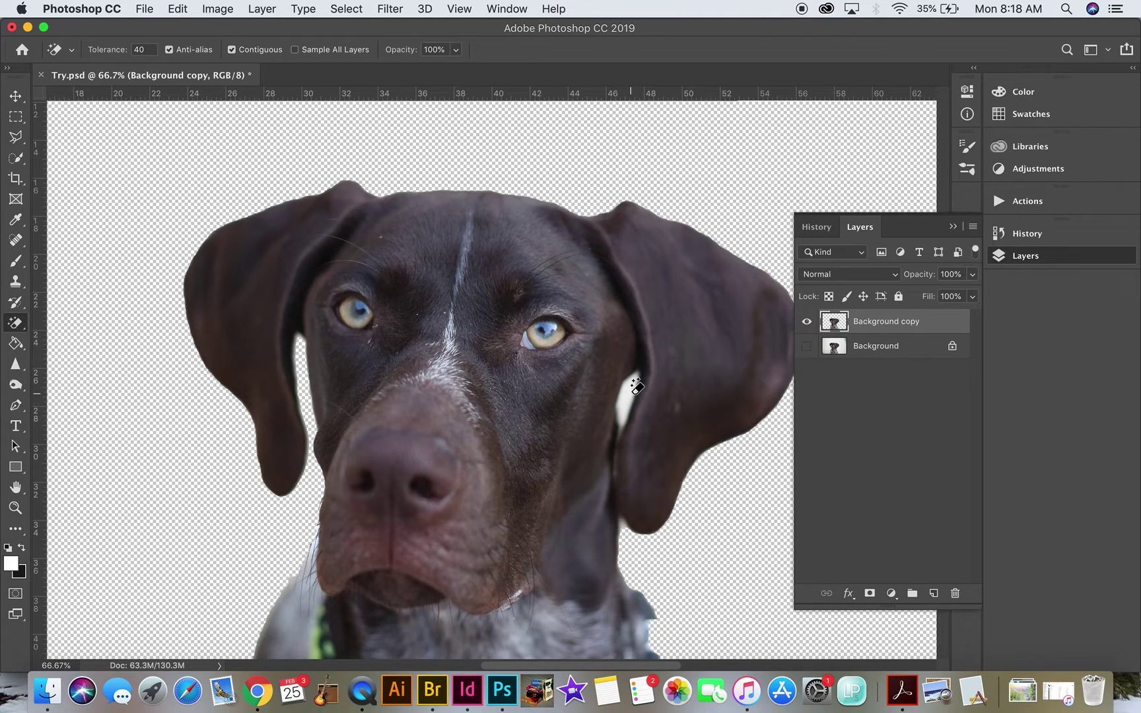
click(631, 409)
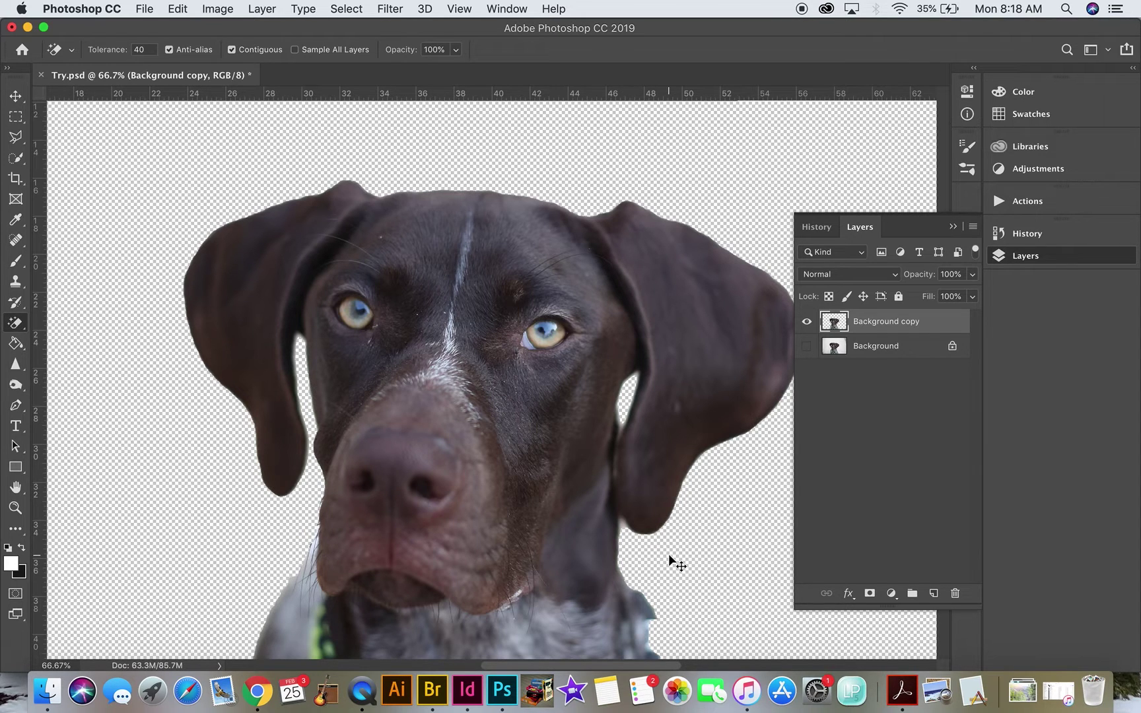
key(super+0)
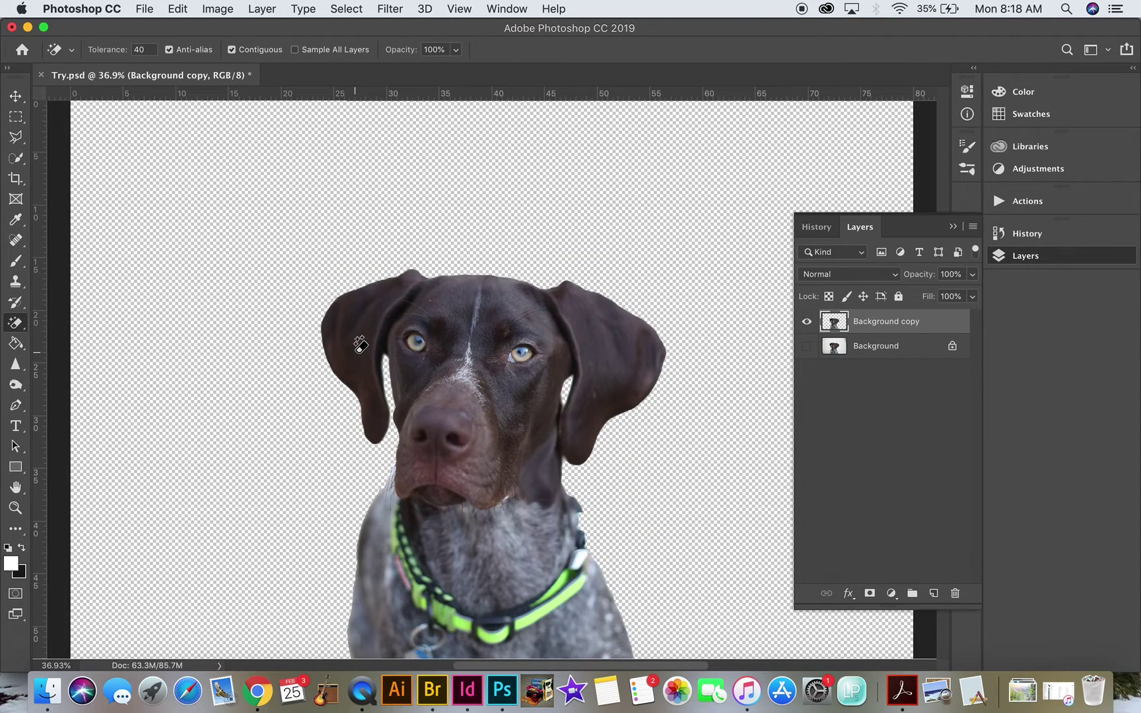
Step: Sharpen the dog's eyes on the cut-out layer with the Sharpen tool
key(super+equal)
key(super+equal)
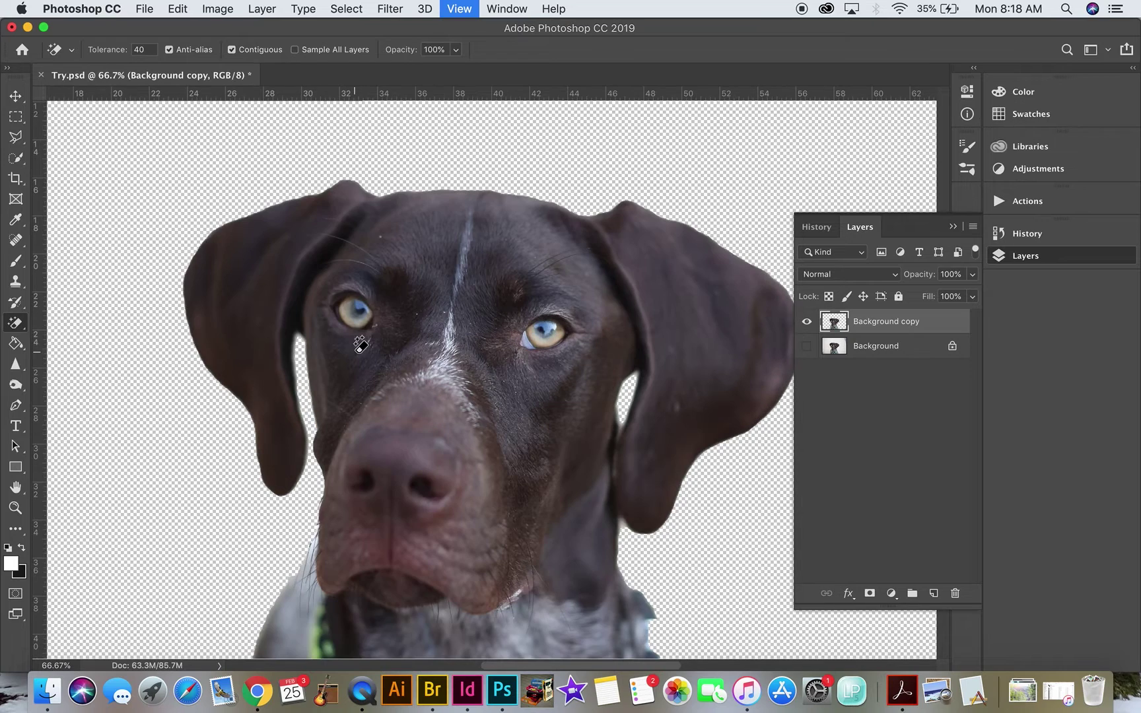
click(16, 364)
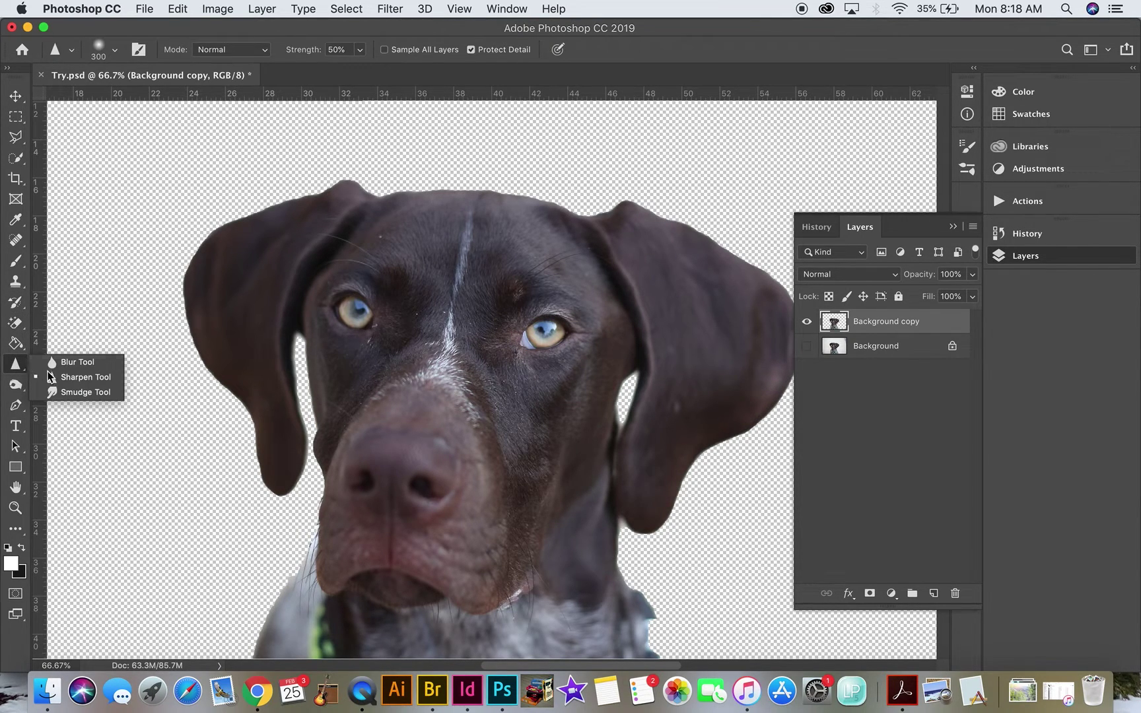
click(70, 379)
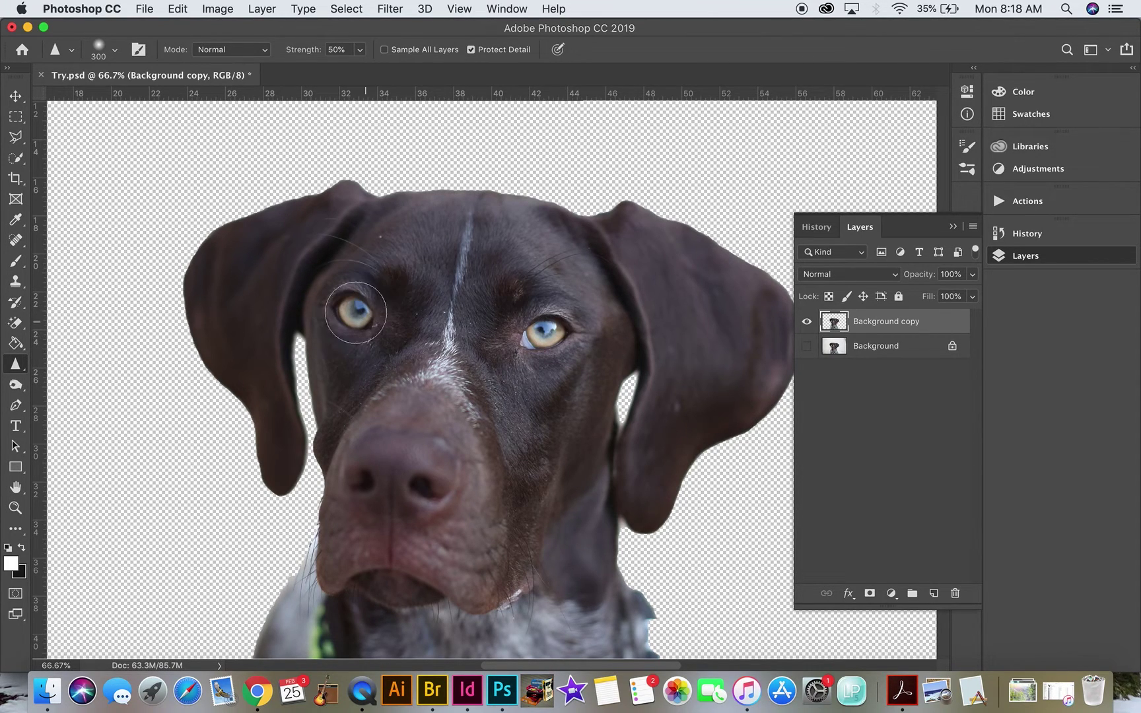
click(20, 362)
click(64, 377)
mouse_move(355, 311)
mouse_down()
mouse_move(348, 298)
mouse_move(337, 335)
mouse_up()
mouse_move(362, 290)
mouse_down()
mouse_move(353, 325)
mouse_move(371, 322)
mouse_move(320, 302)
mouse_move(366, 339)
mouse_up()
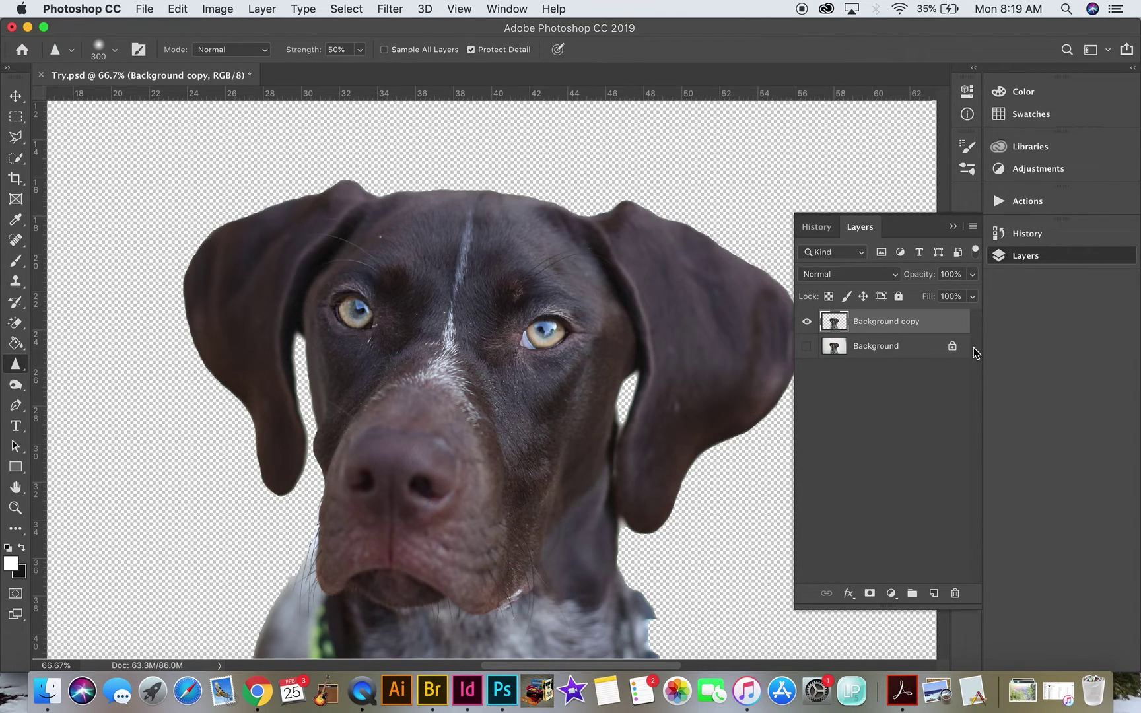
Step: Compare the eyes before and after sharpening using the history states, ending on the last Sharpen Tool state
click(1026, 234)
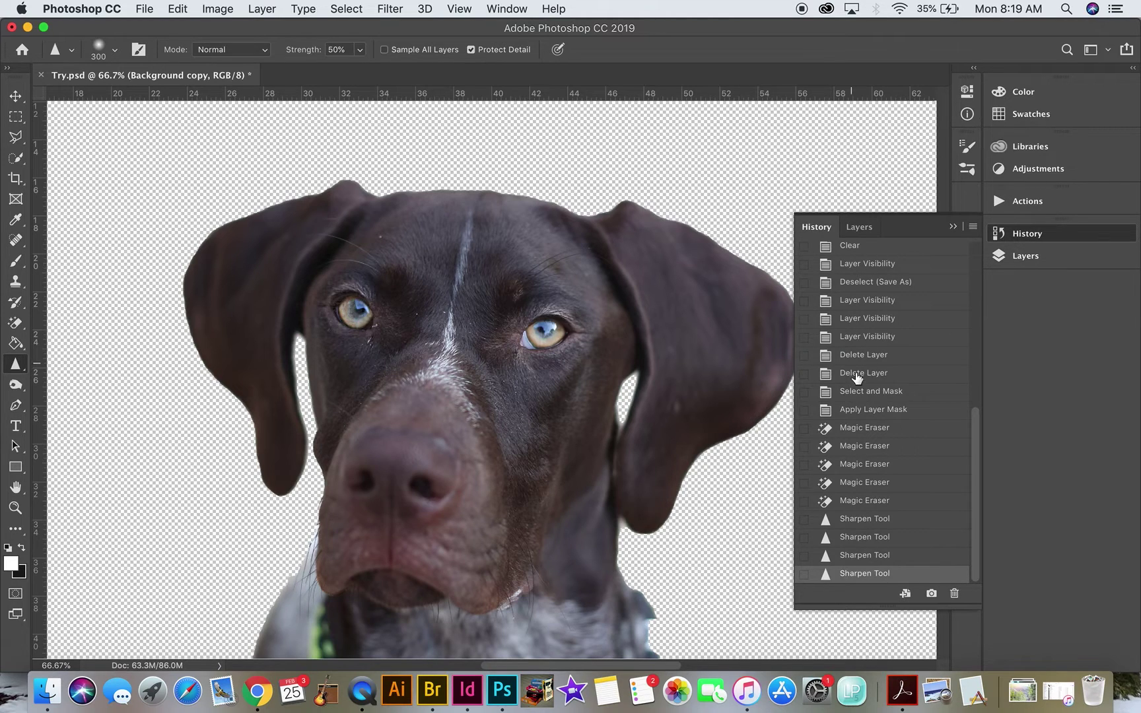
click(867, 501)
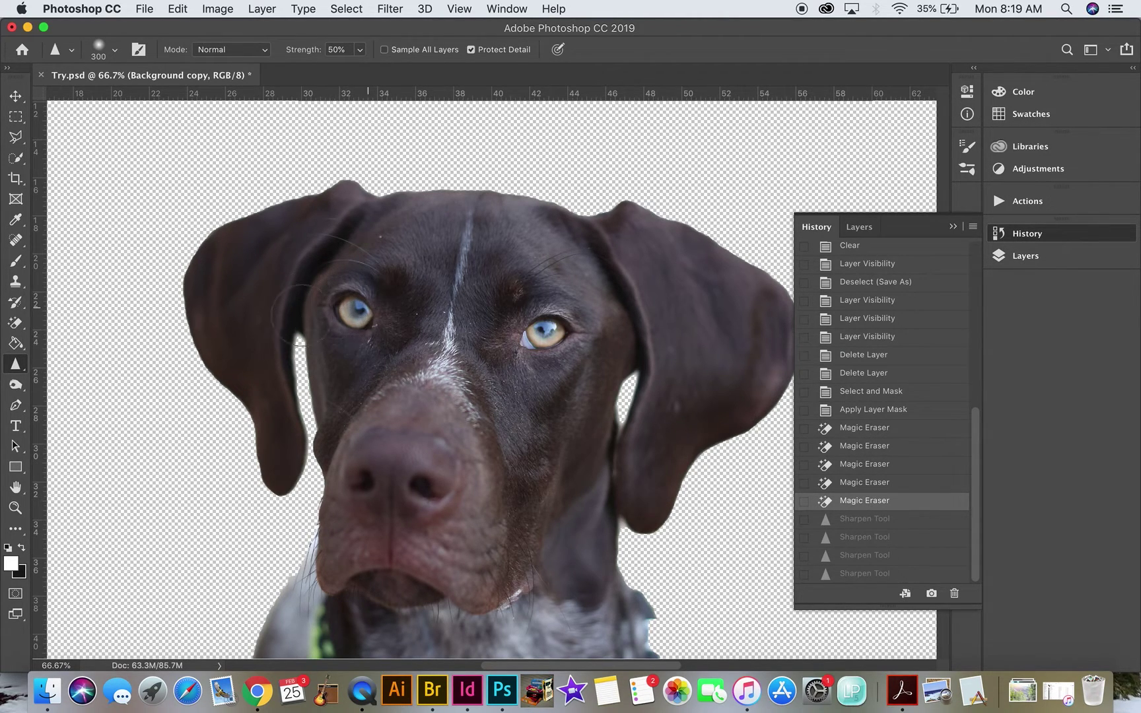
click(875, 575)
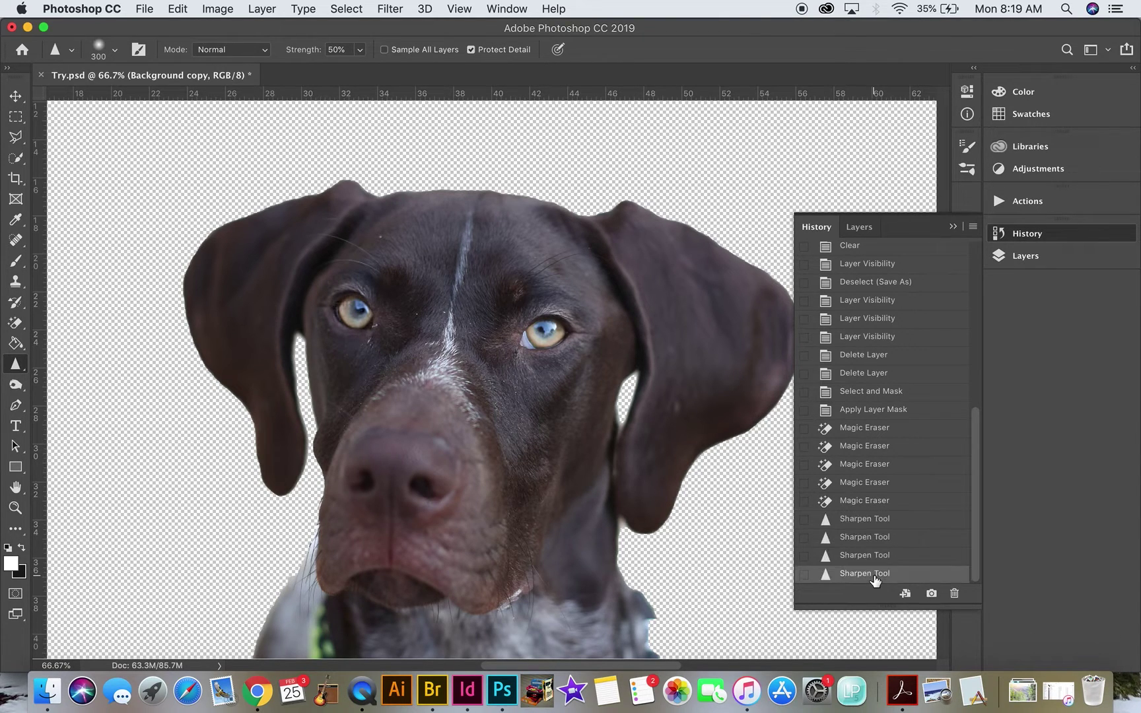
click(1014, 234)
click(1028, 262)
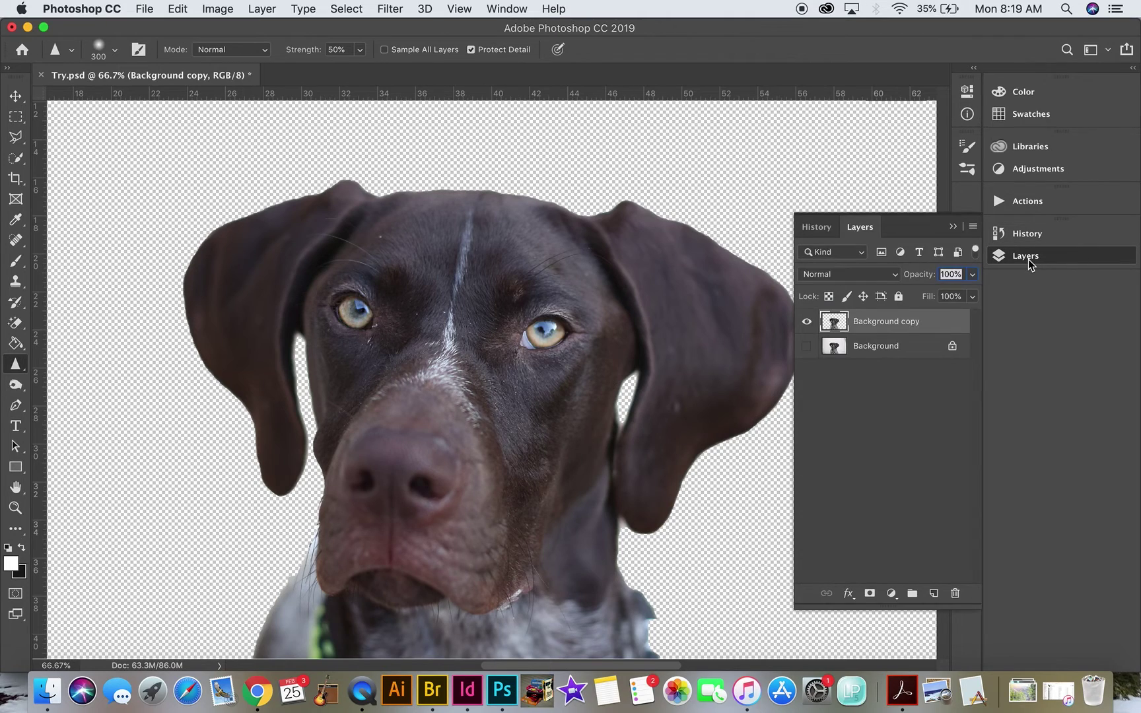
Step: Make the Background layer visible again and rename the dog cut-out layer to Cutout
key(super+0)
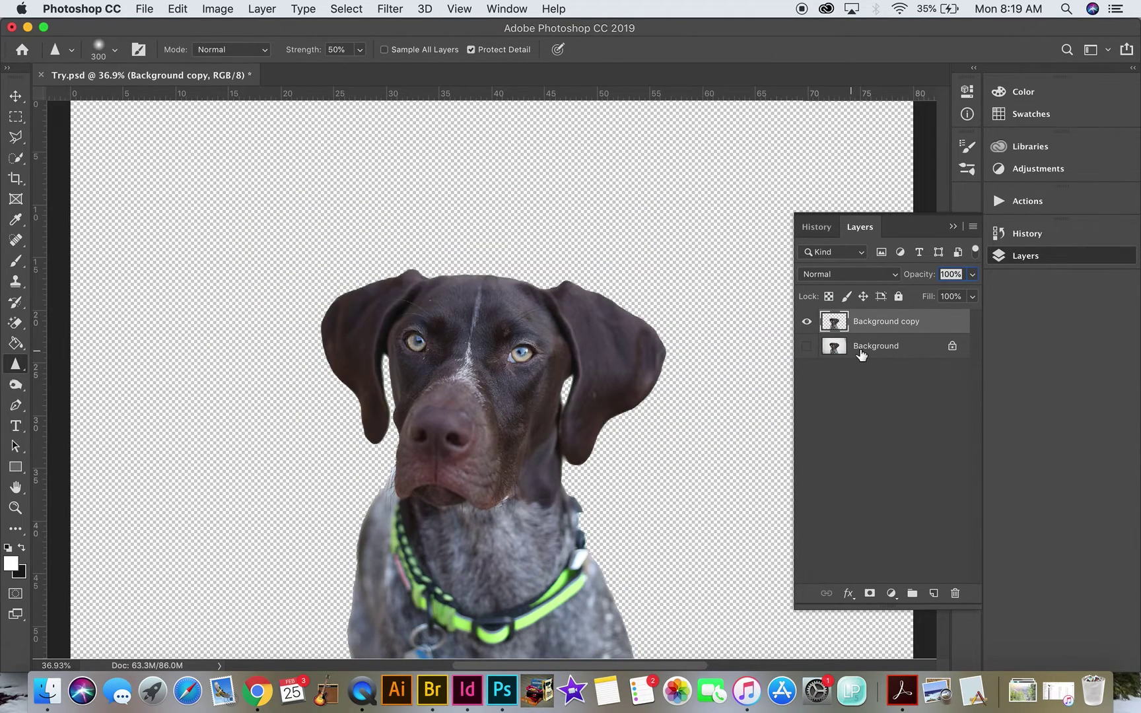
click(807, 347)
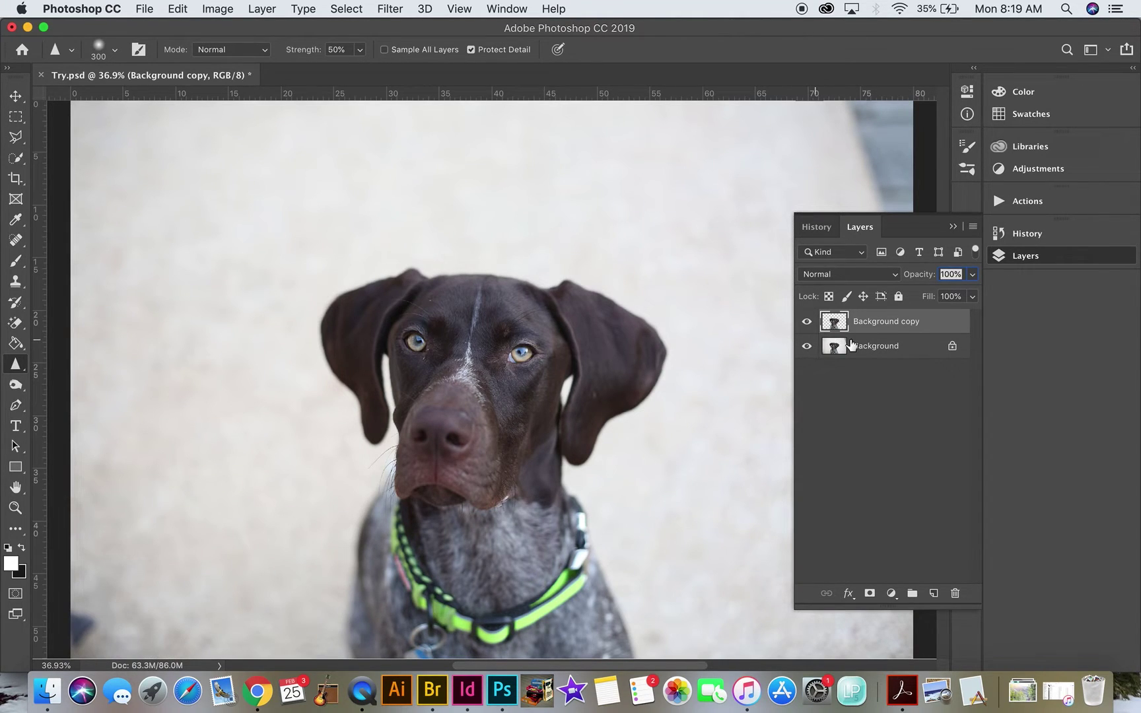
double_click(885, 321)
text(Cutout)
key(Return)
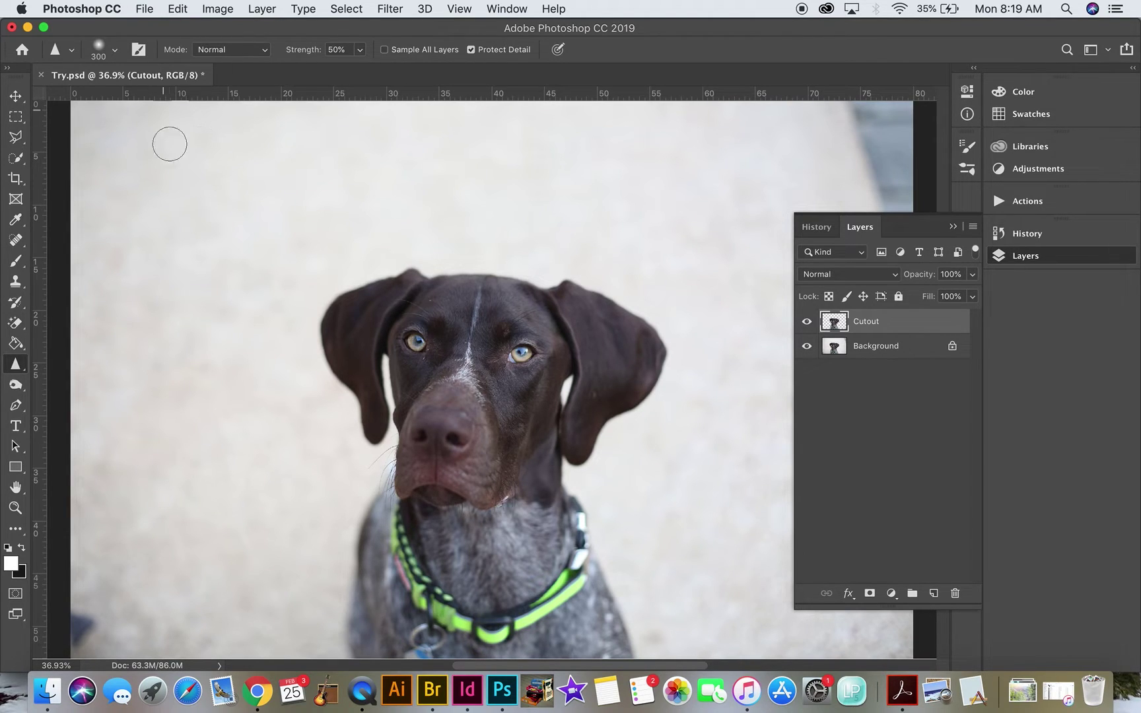
Step: Save the layered document over Try.psd on the Desktop in Photoshop format with Maximize Compatibility on
key(super+shift+s)
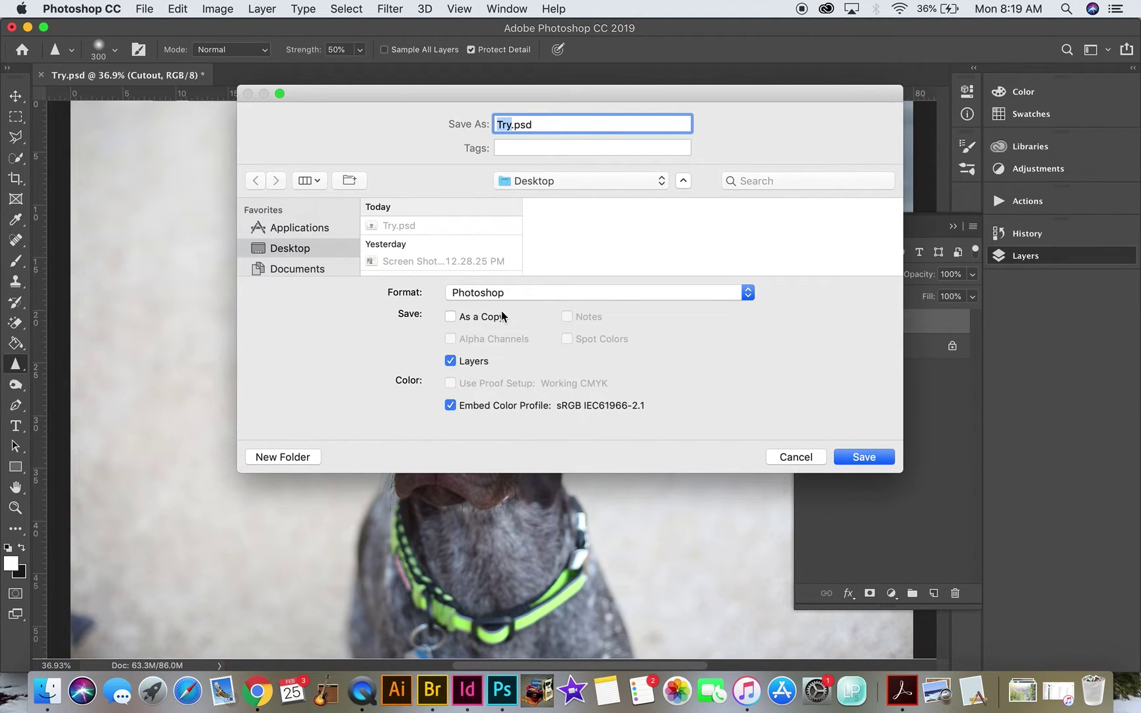
click(871, 458)
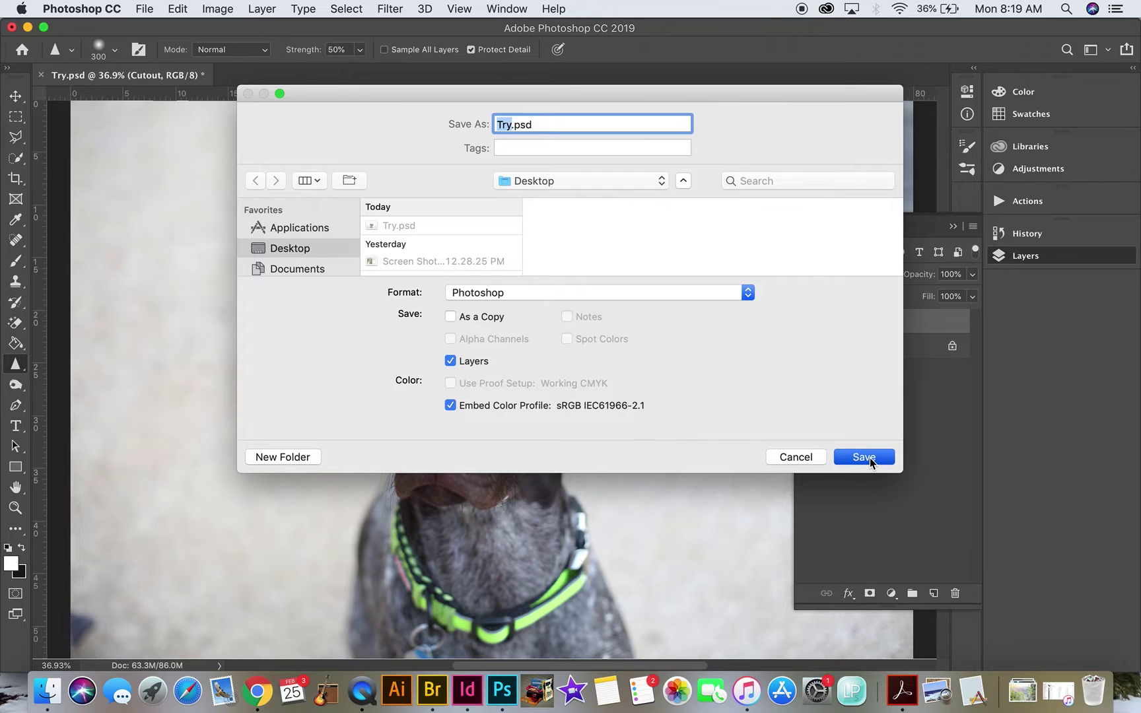
click(686, 197)
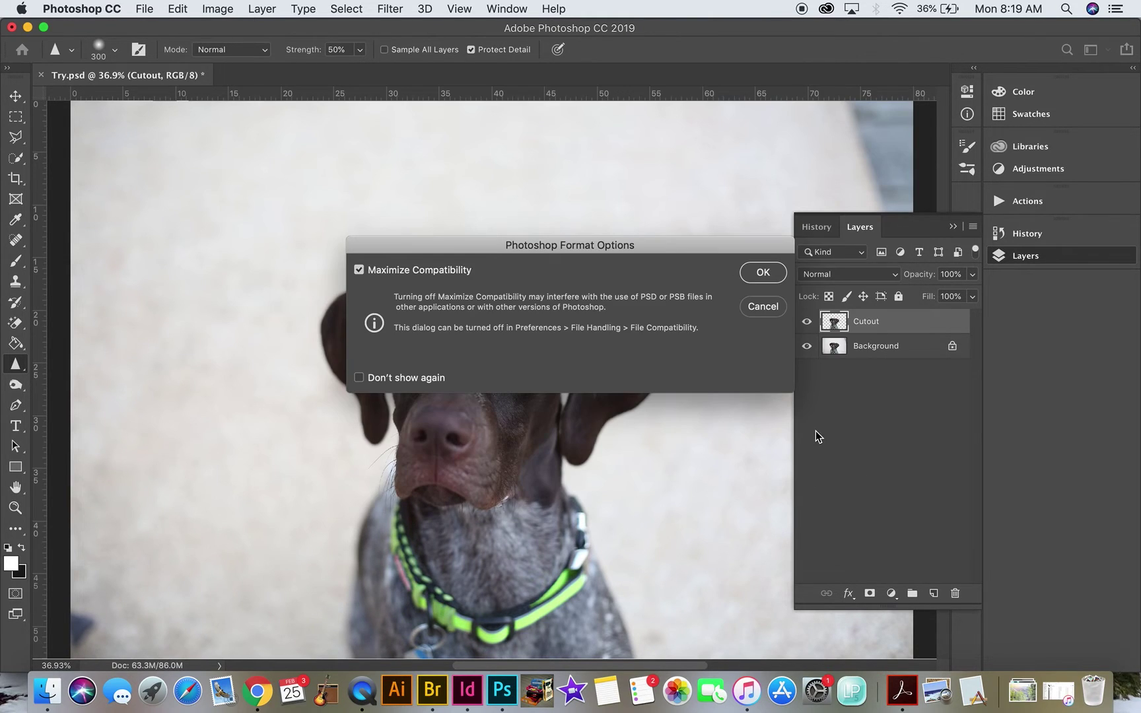
click(756, 272)
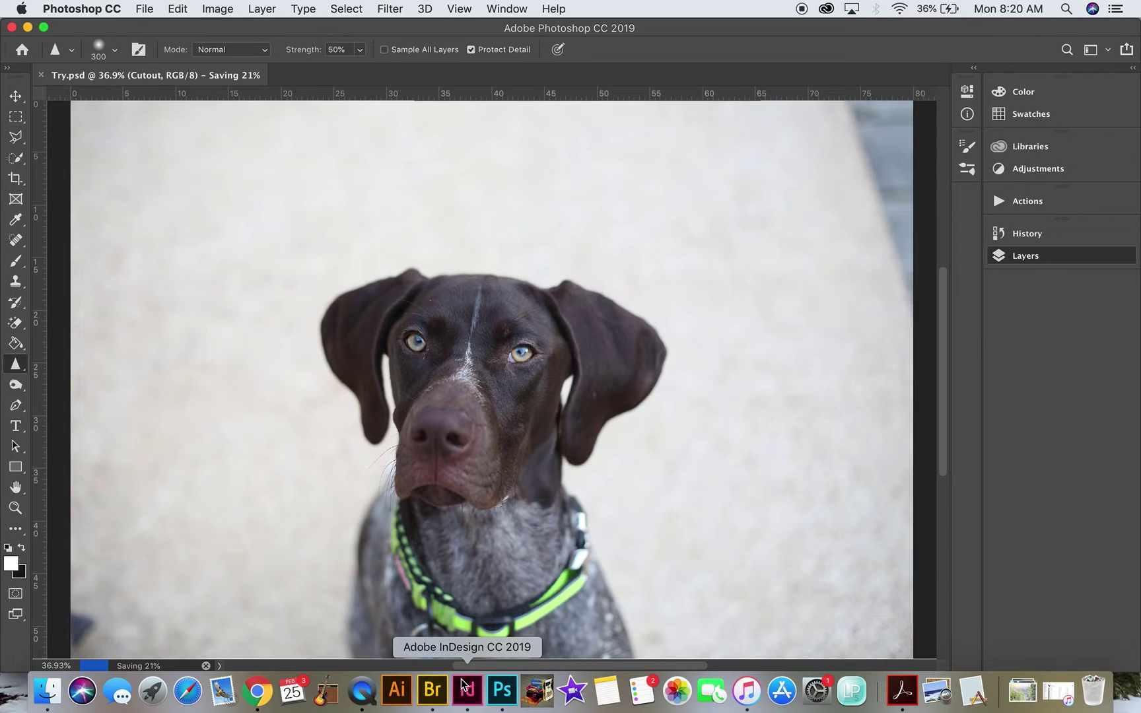
Step: Switch to InDesign, turn off Overprint Preview and show the frame edges on page 1 in Normal screen mode
click(466, 689)
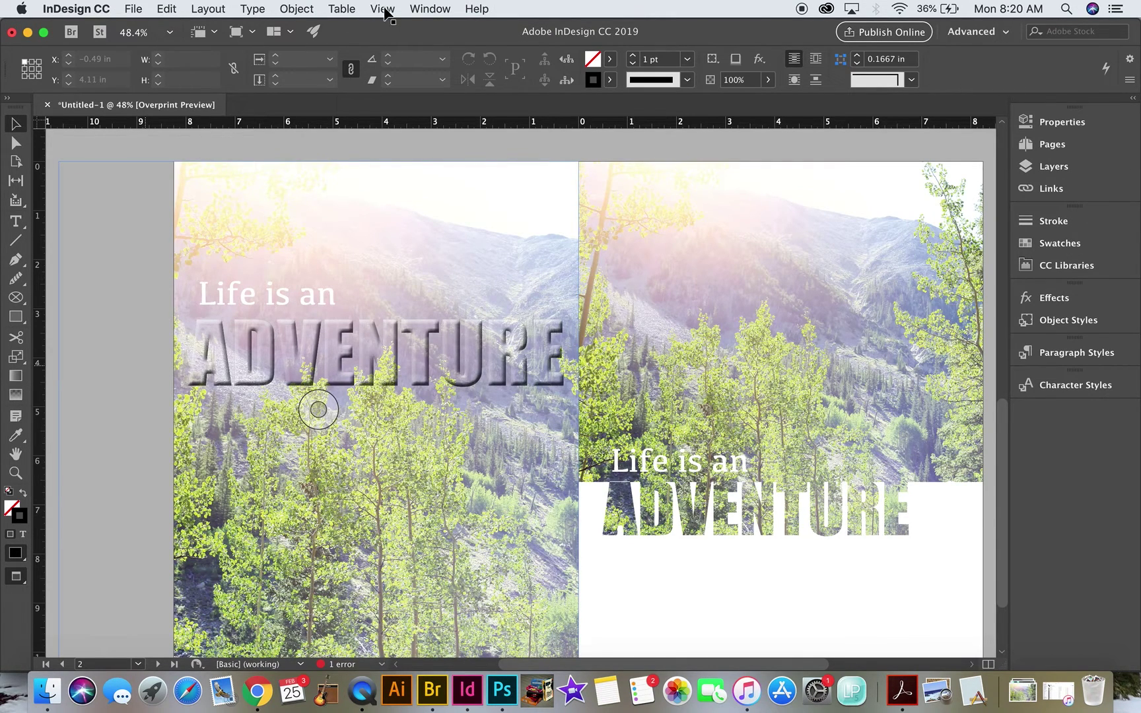
scroll(384, 9, up, 10)
scroll(386, 13, up, 5)
click(387, 9)
click(387, 9)
click(387, 10)
click(397, 27)
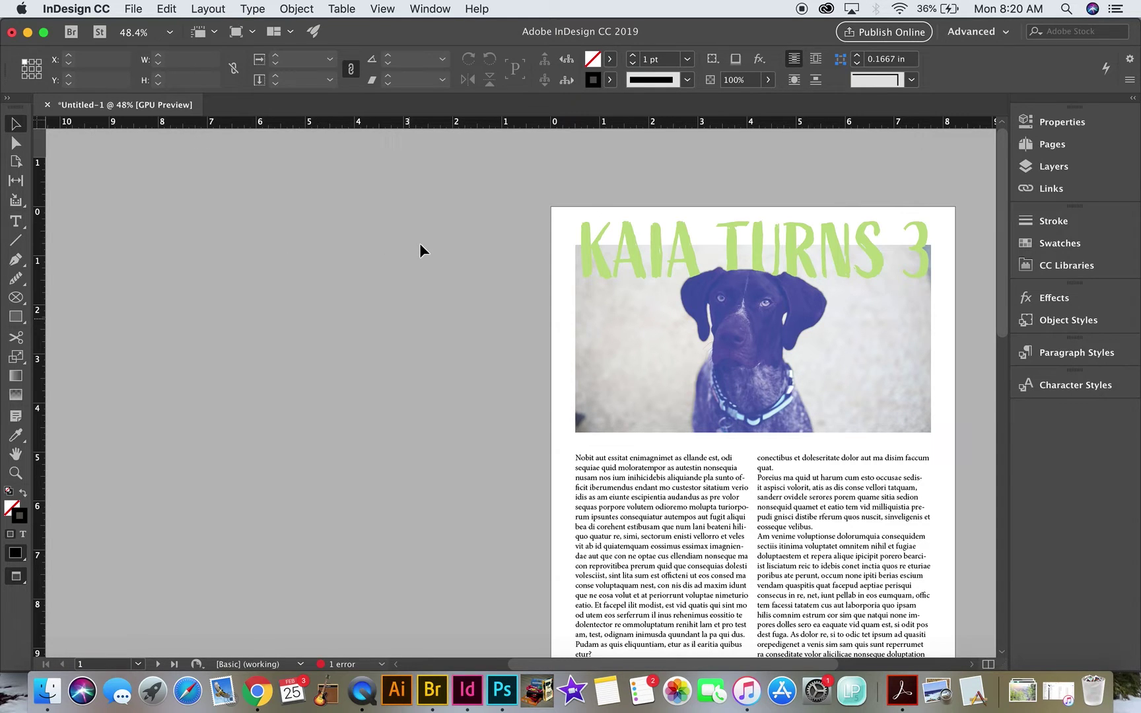
key(w)
scroll(447, 306, right, 5)
scroll(250, 285, right, 2)
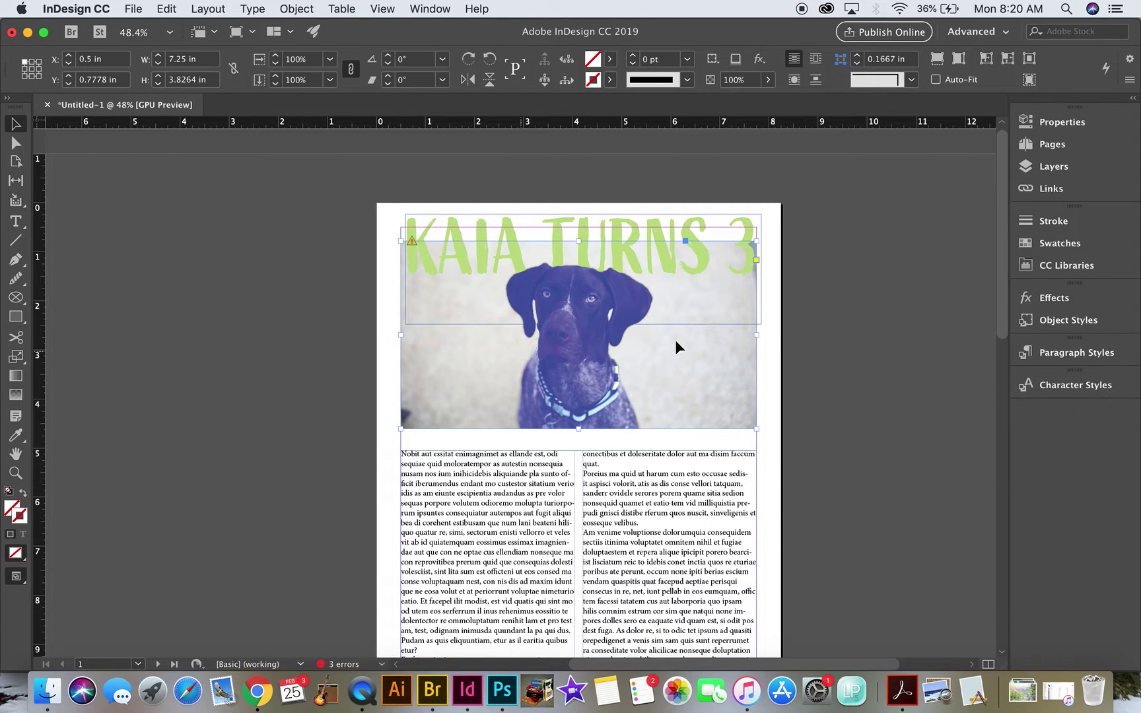
Step: Delete the existing dog photo from page 1 and fit the title's text frame height to its text
click(697, 377)
key(Delete)
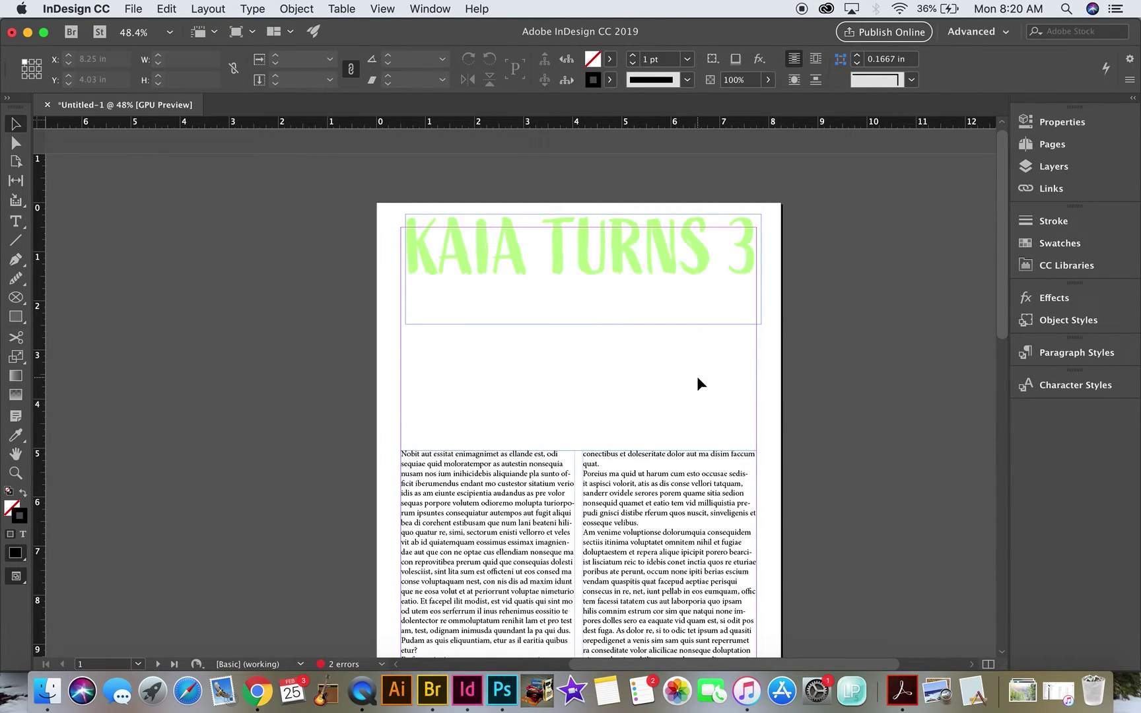
click(585, 324)
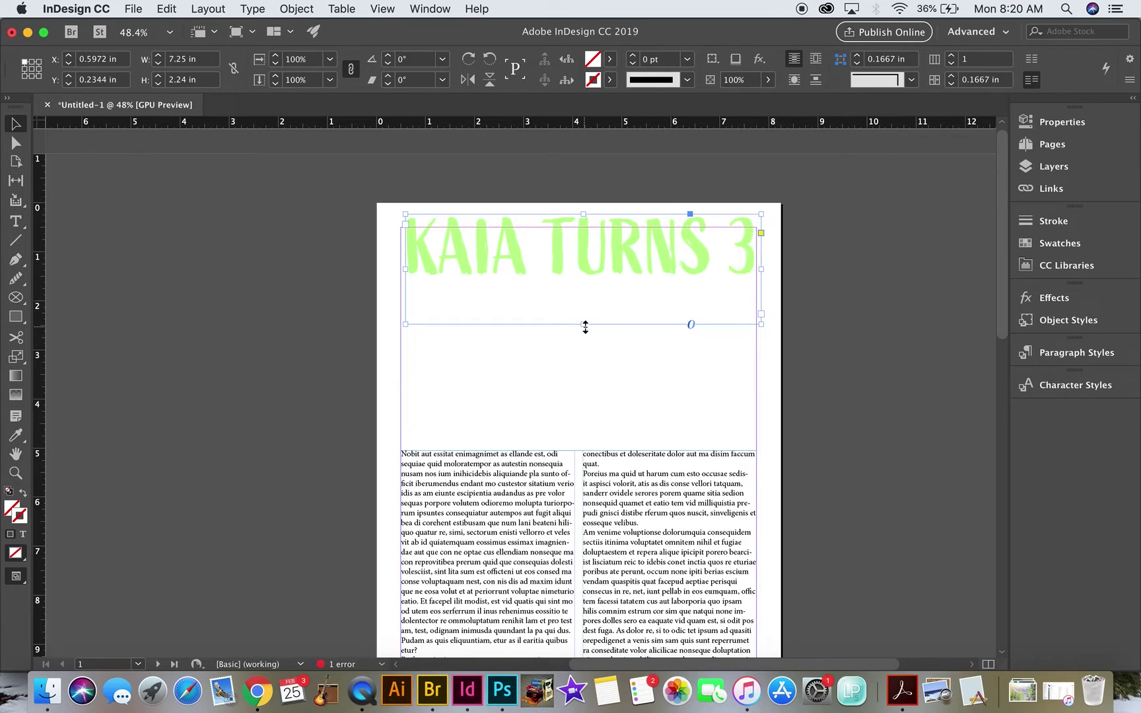
double_click(586, 326)
Step: Change the fill colour of all the title text to black
double_click(612, 245)
key(super+a)
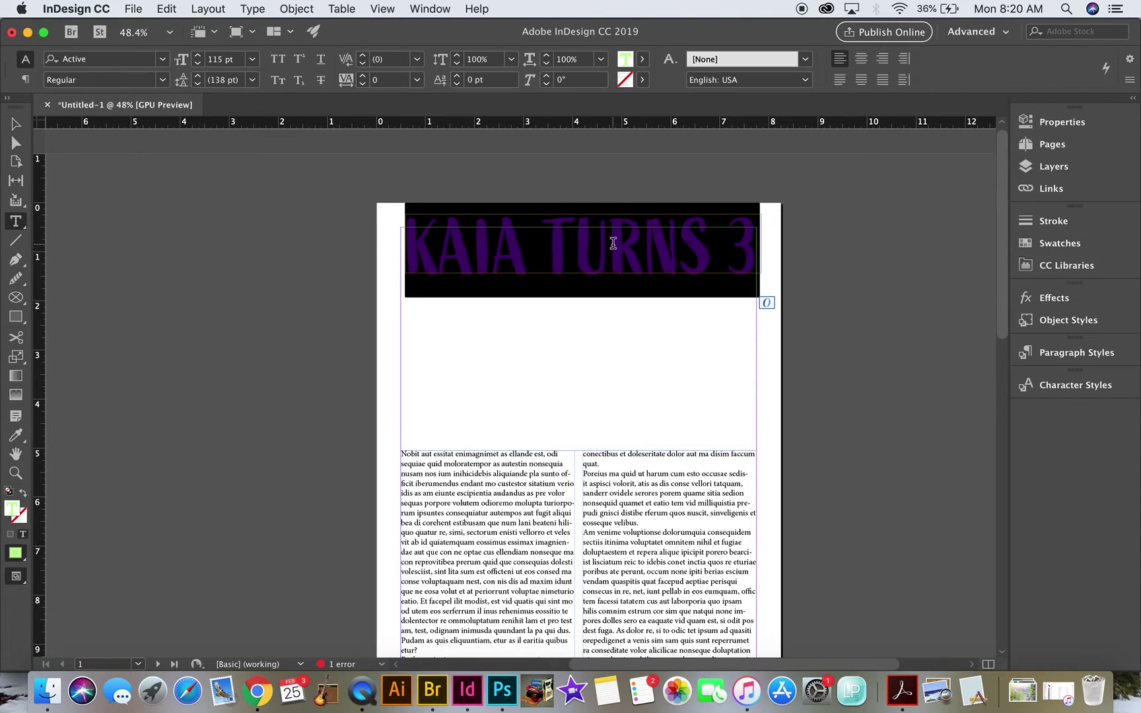
click(642, 59)
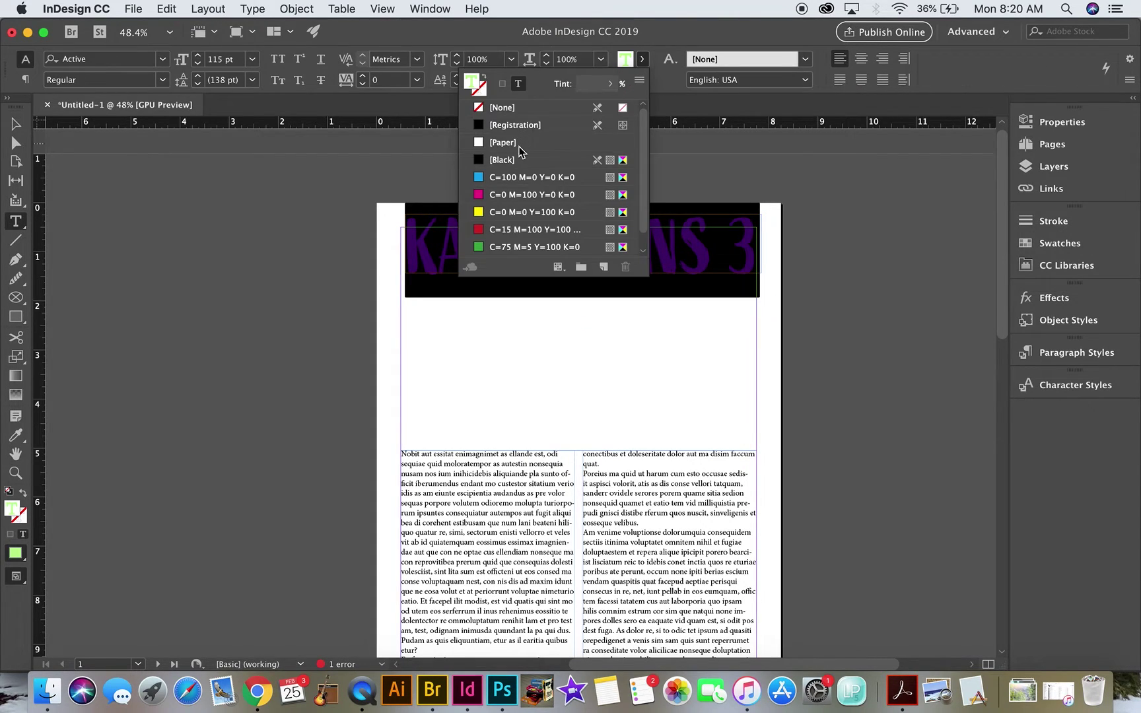
click(508, 125)
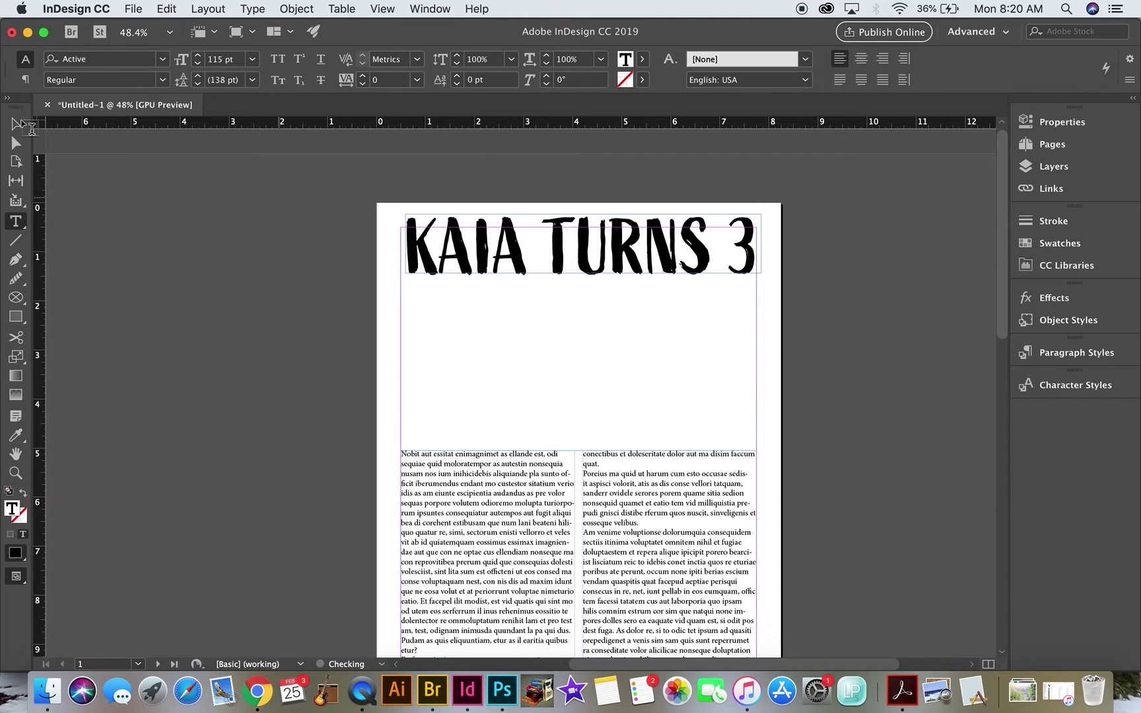
click(15, 122)
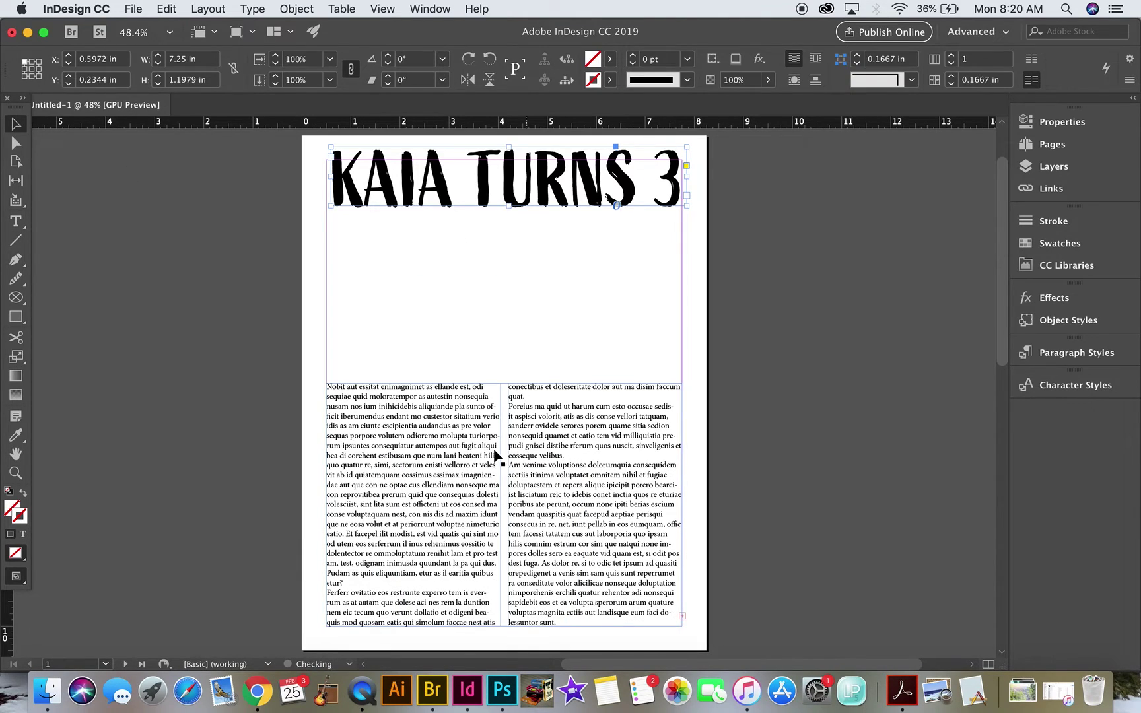
Step: Lower the upper edge of the two-column body text frame to Y 5.25 in, making it 4.75 in high
click(539, 475)
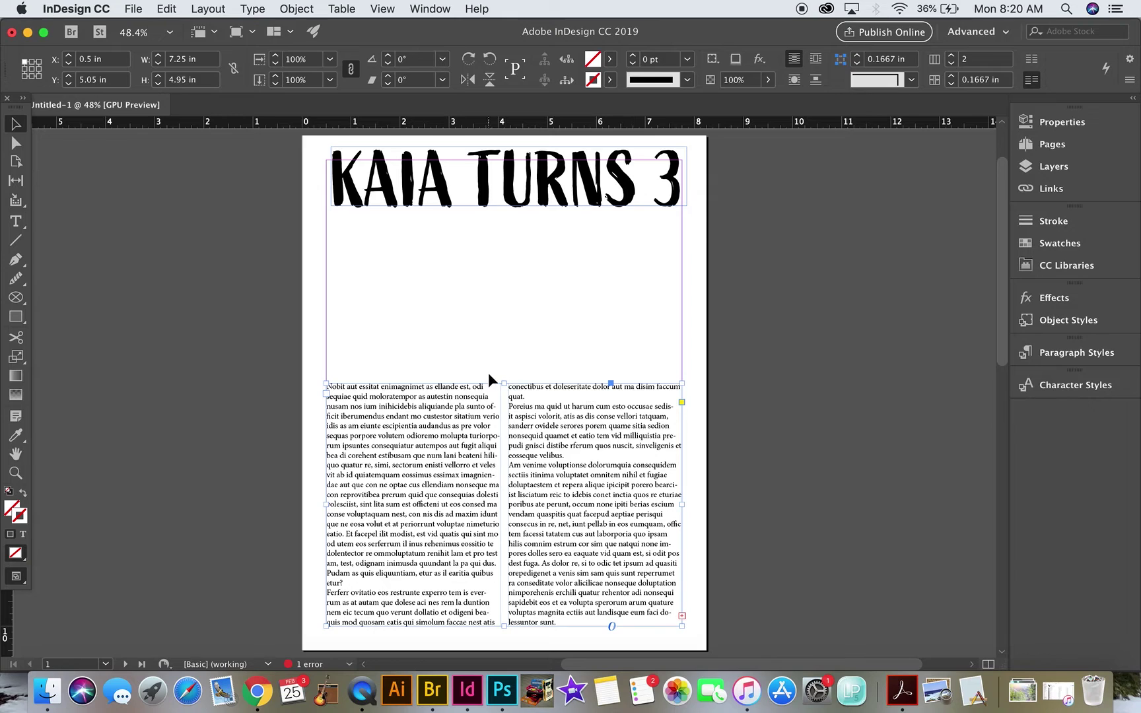
drag(505, 382, 506, 394)
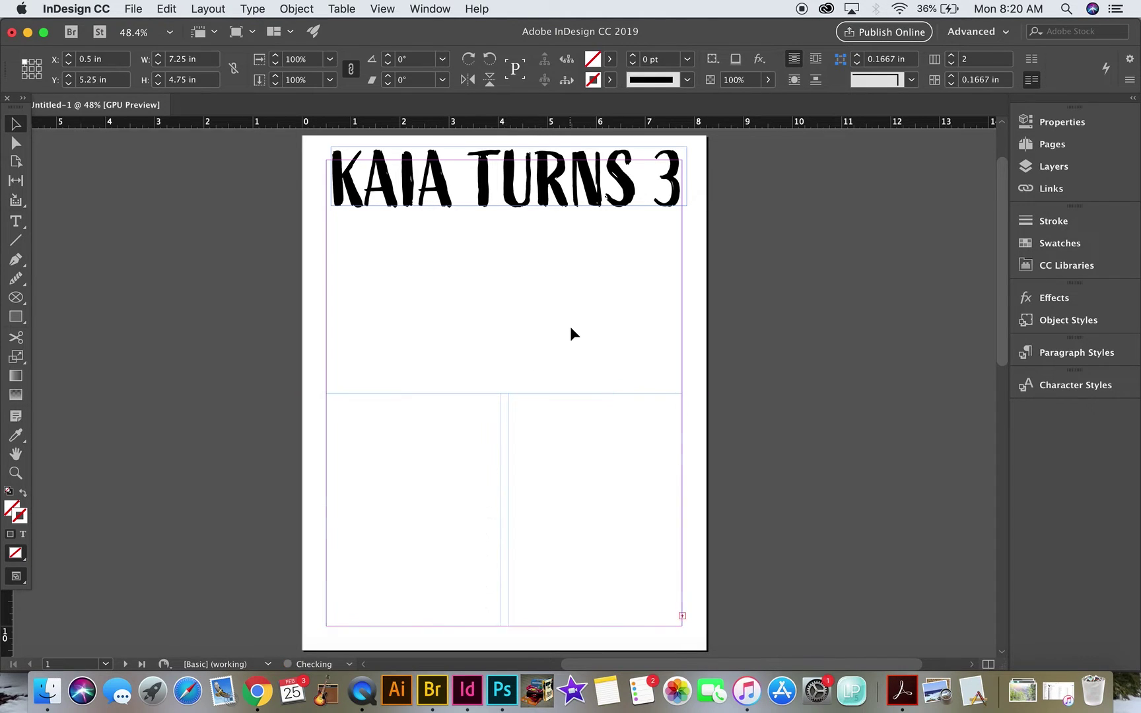
click(570, 326)
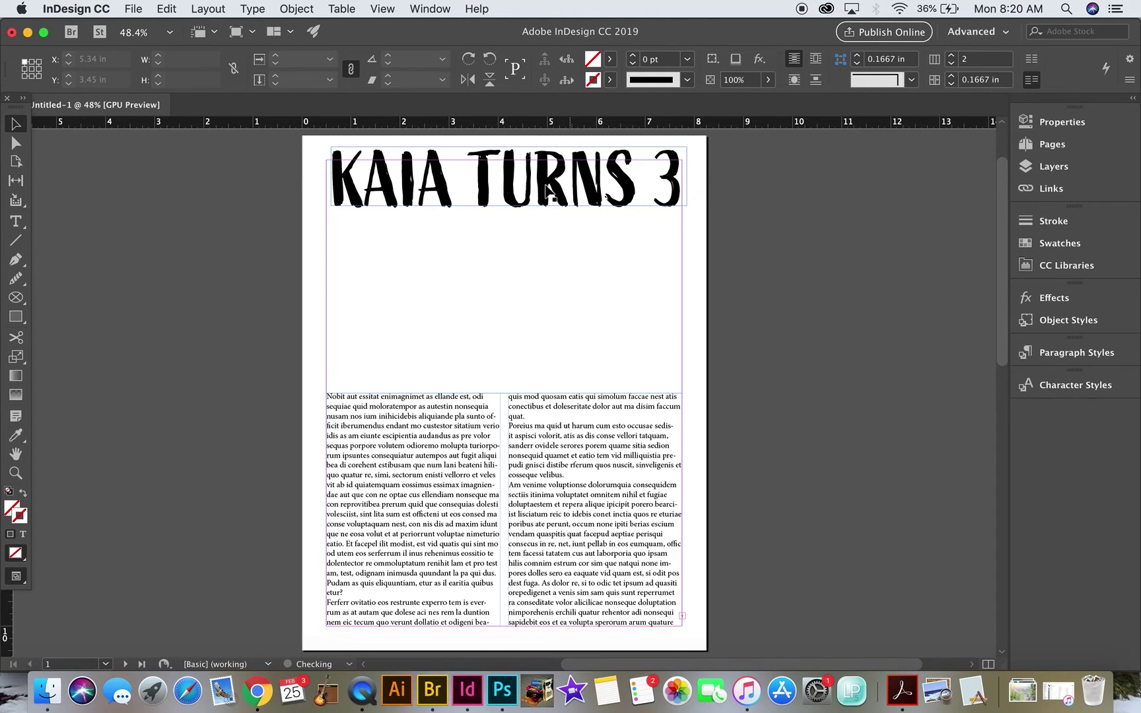
Step: Check the font and size settings of the title text
click(625, 189)
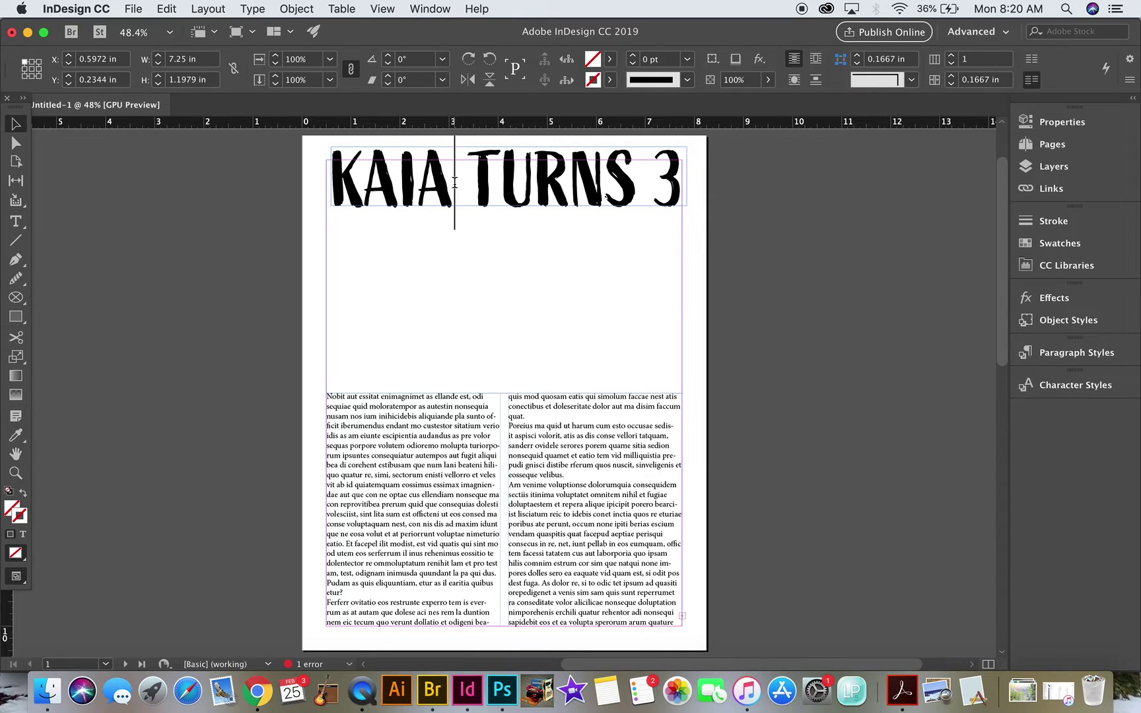
triple_click(455, 183)
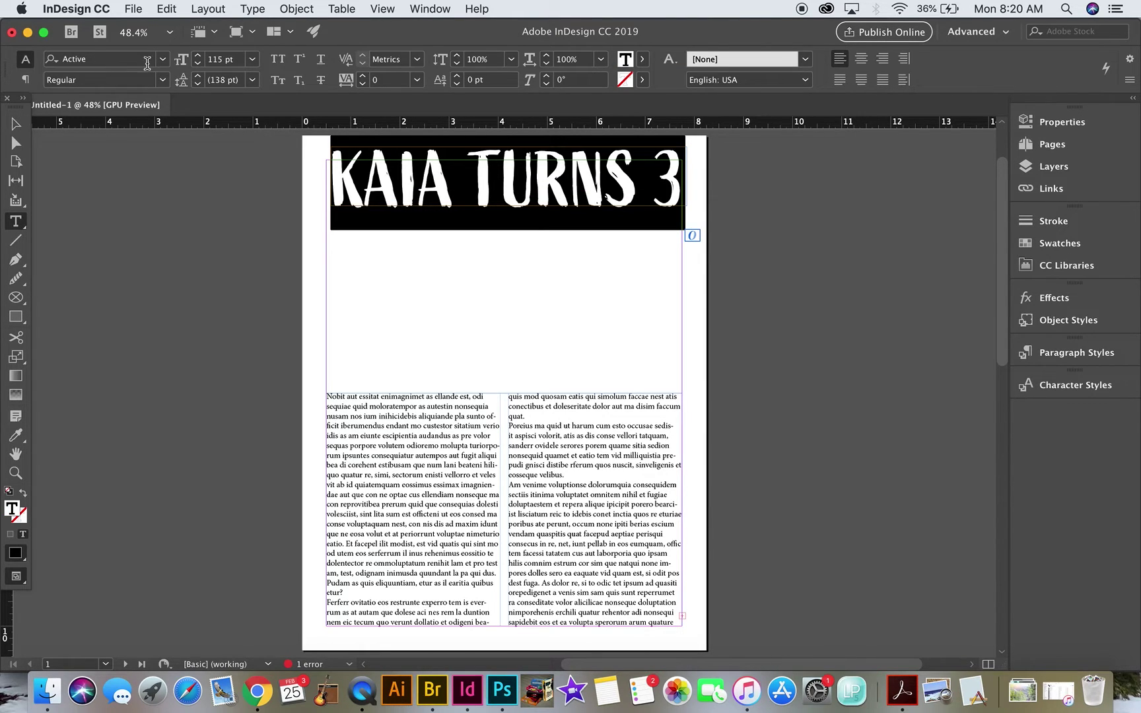
click(480, 191)
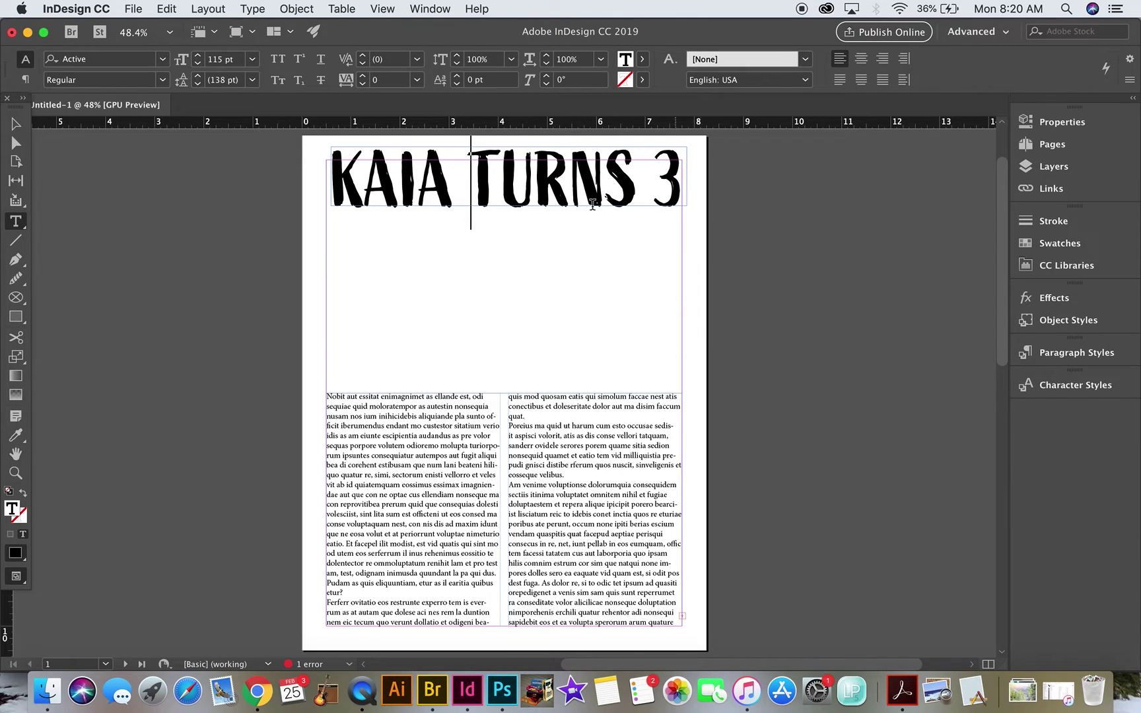
click(16, 123)
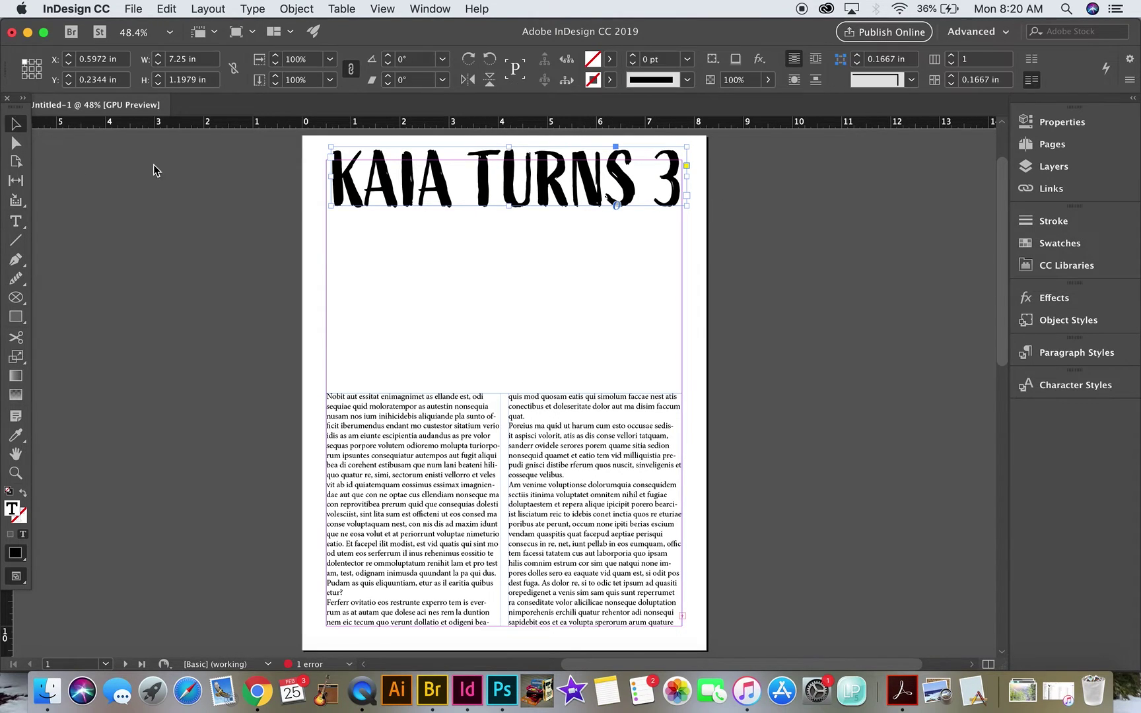
click(439, 257)
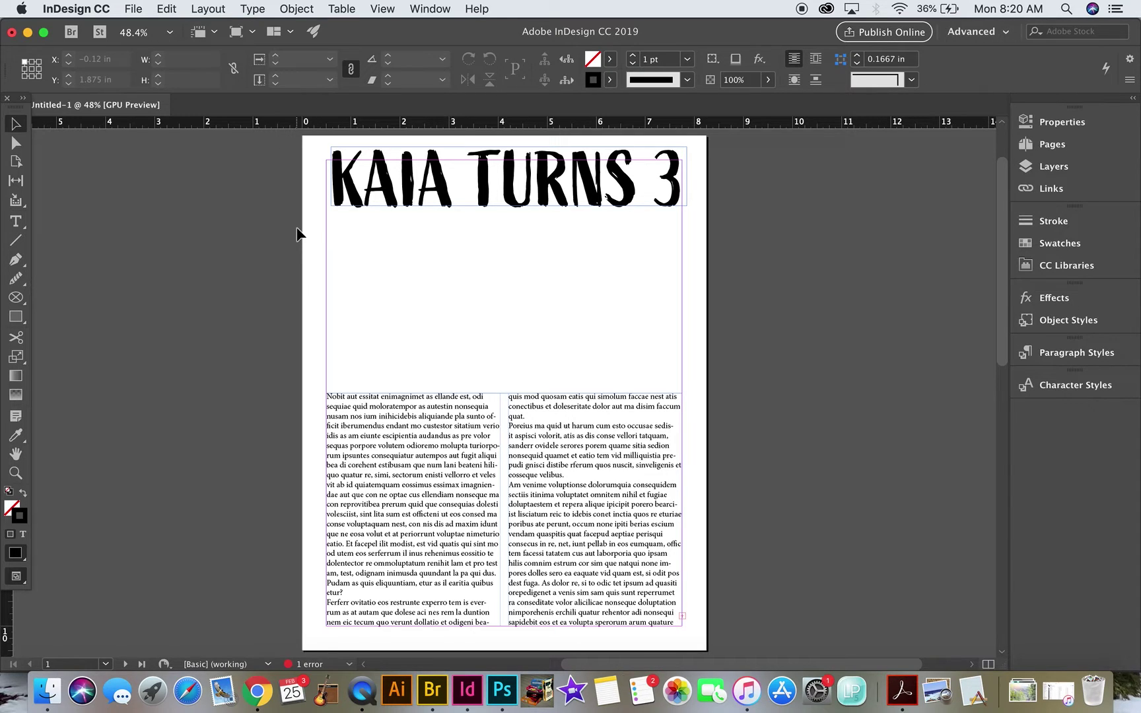
Step: Place Try.psd from the Desktop above the body text, 7.25 in wide between the margins, and nudge it down to Y 0.2483 in
key(super+d)
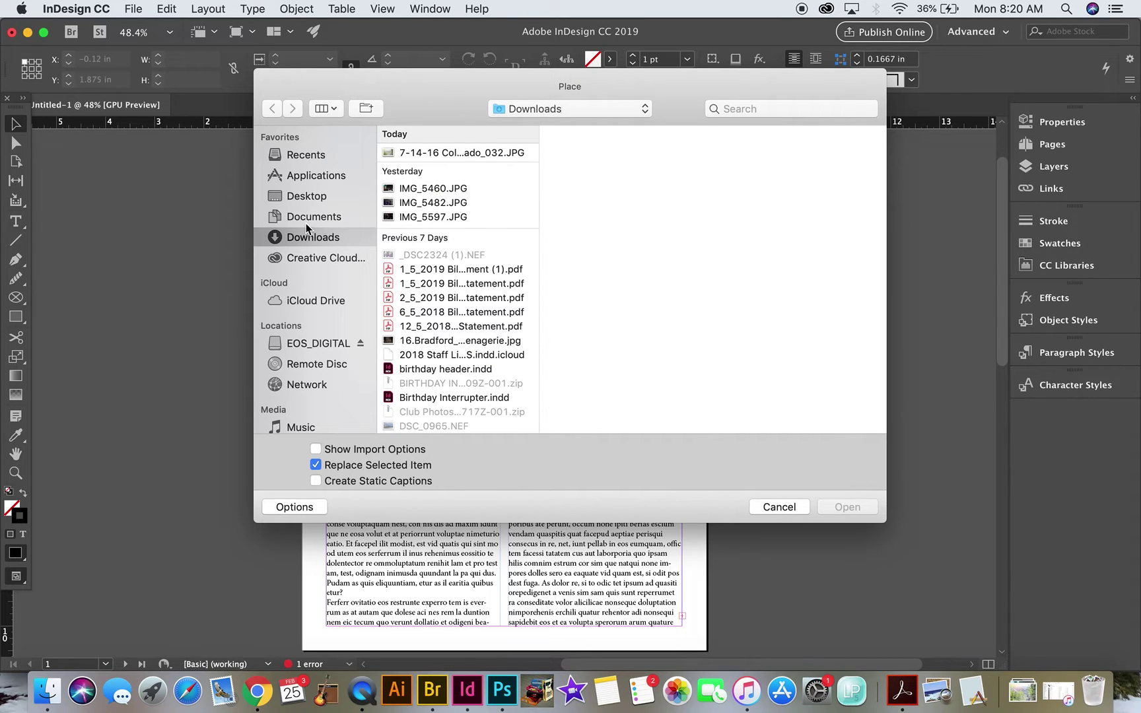
click(304, 196)
click(423, 153)
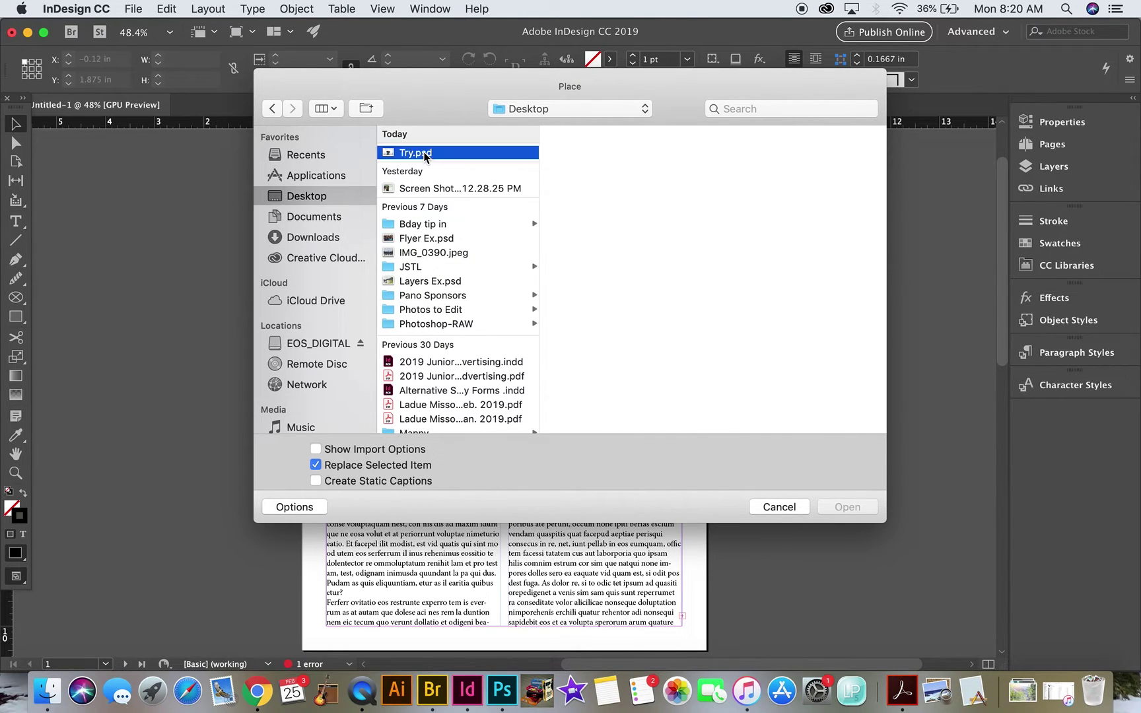
click(843, 507)
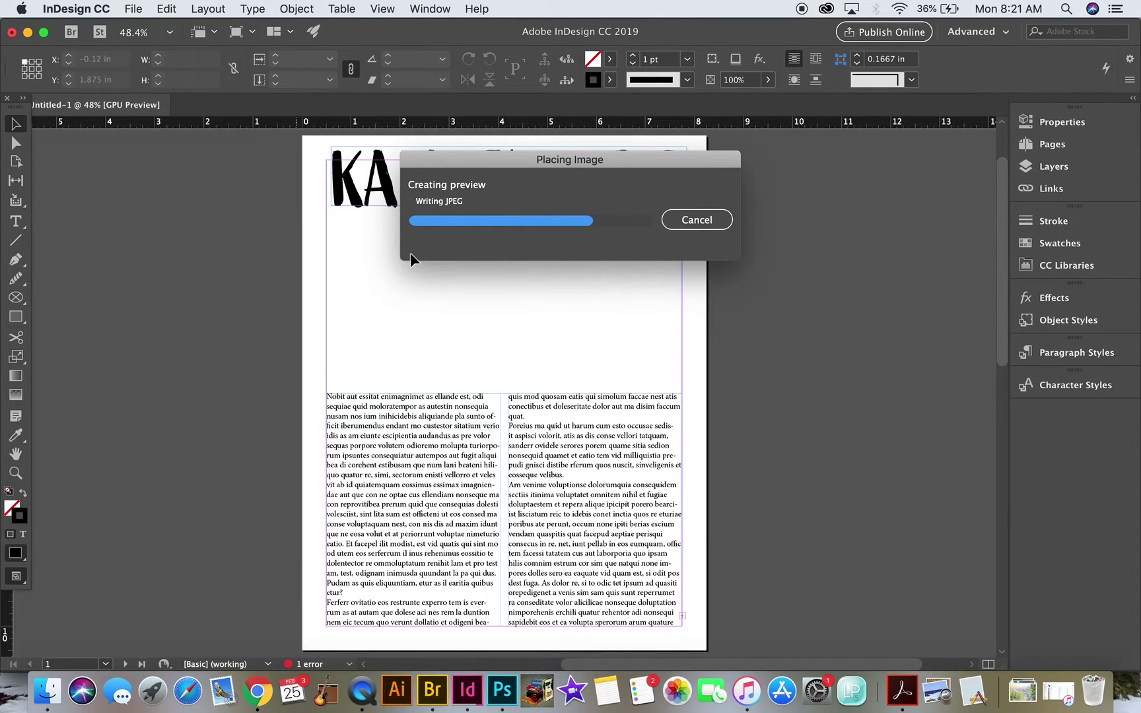
drag(329, 150, 681, 328)
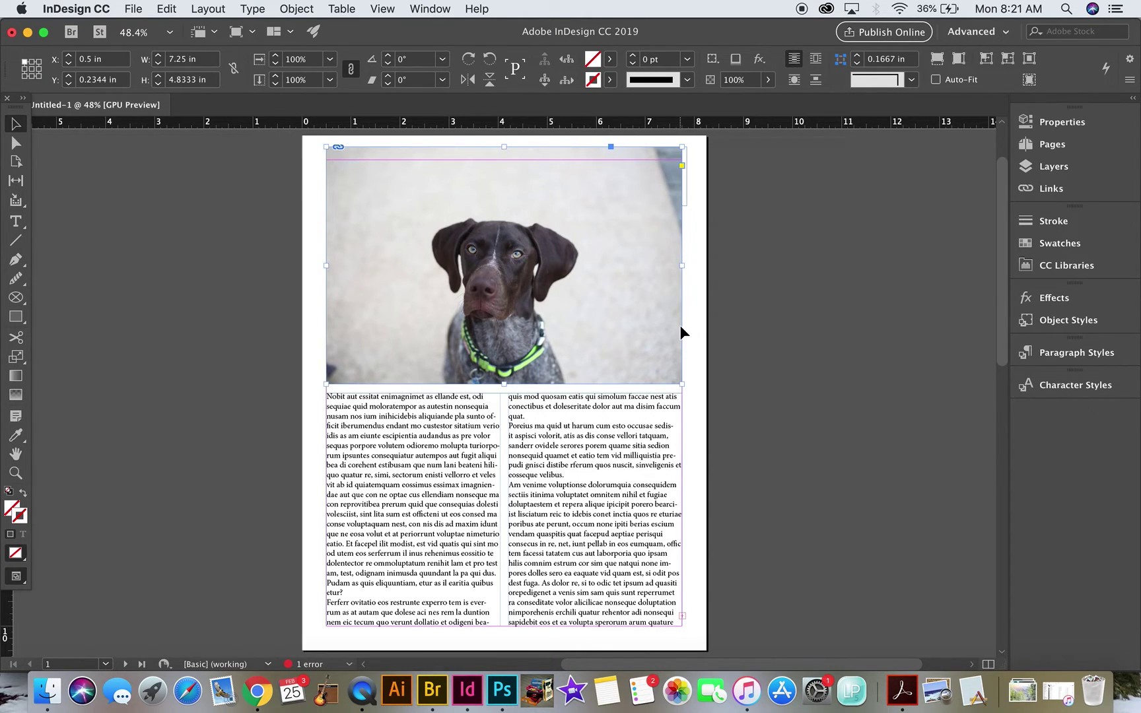
key(Down)
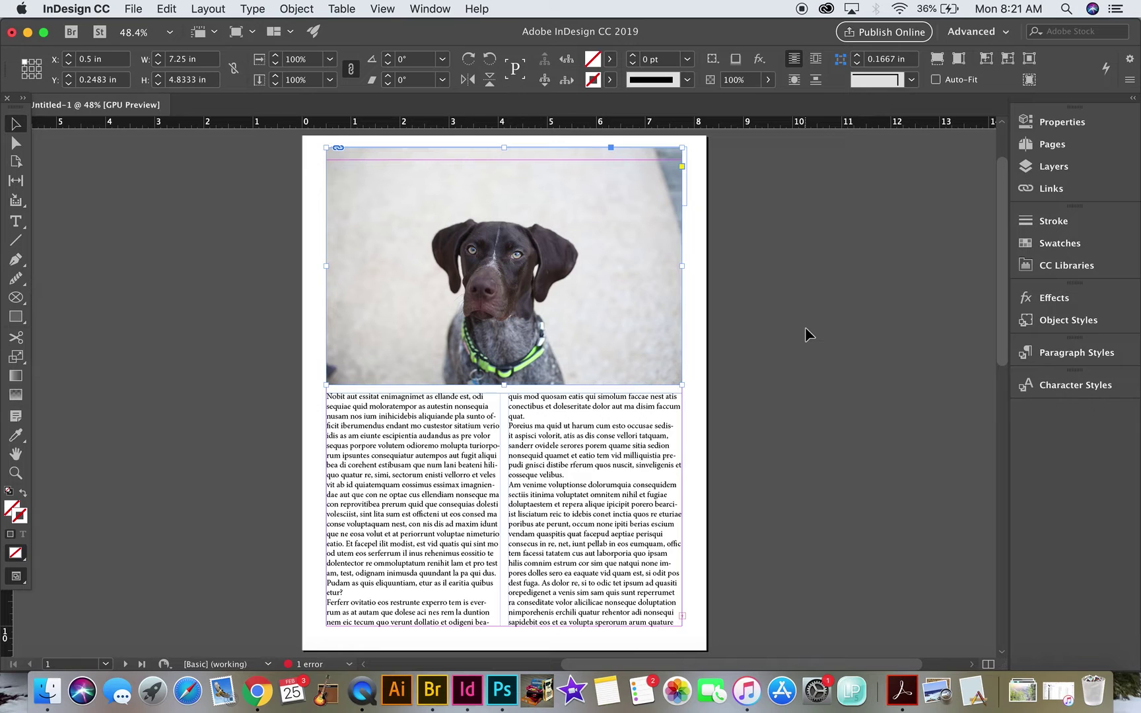
Step: Send the placed dog photo to the back, behind the title
click(699, 305)
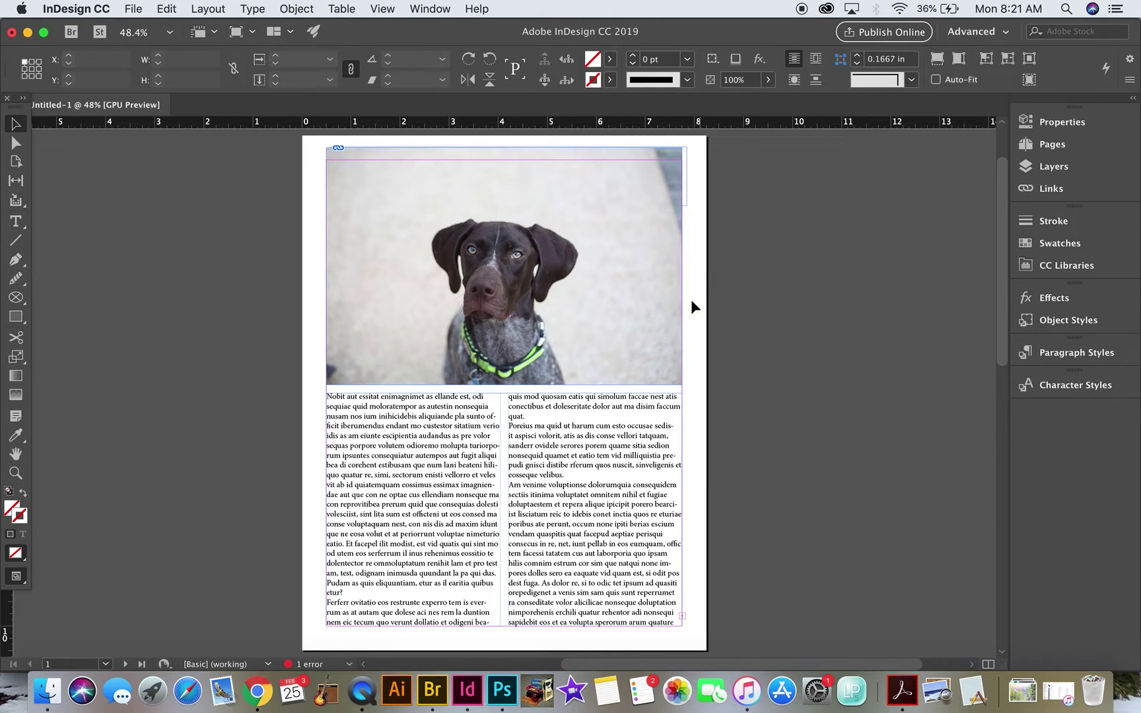
click(611, 313)
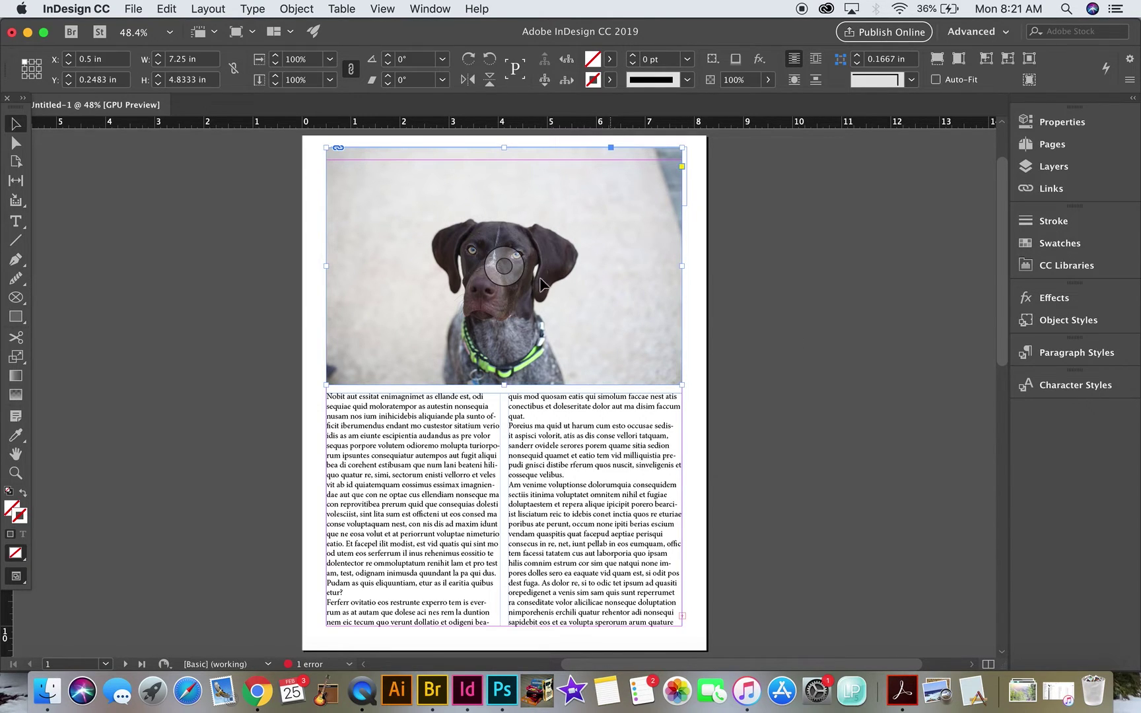
click(306, 9)
mouse_move(322, 63)
click(489, 103)
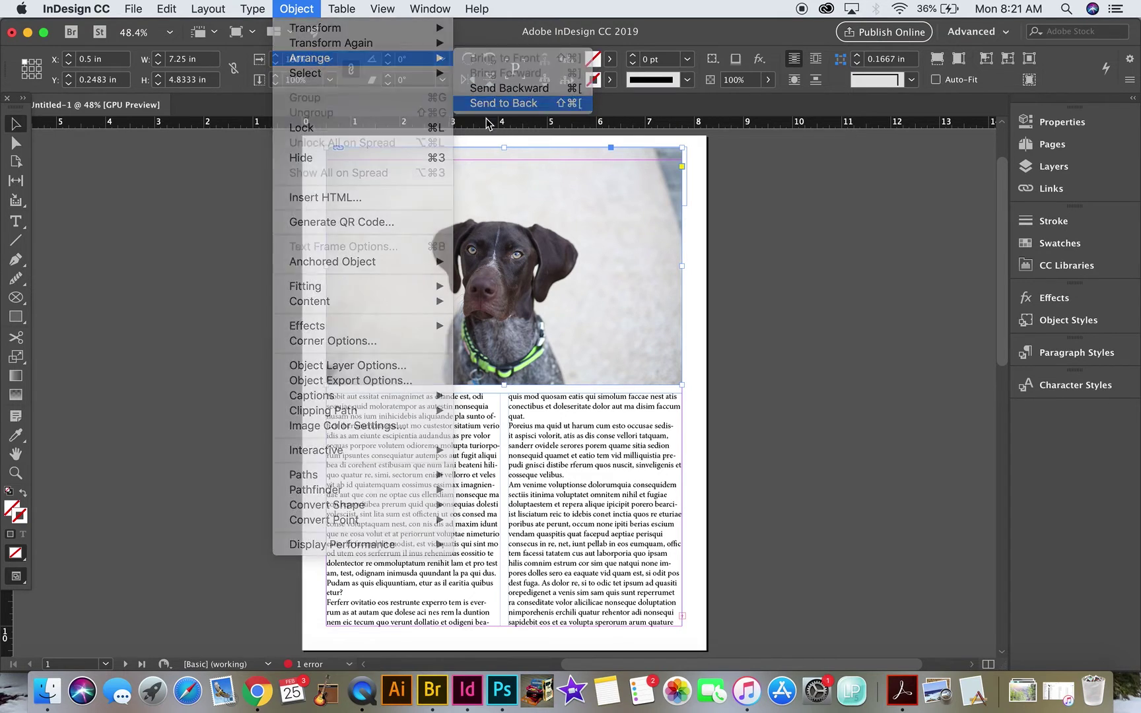
click(737, 285)
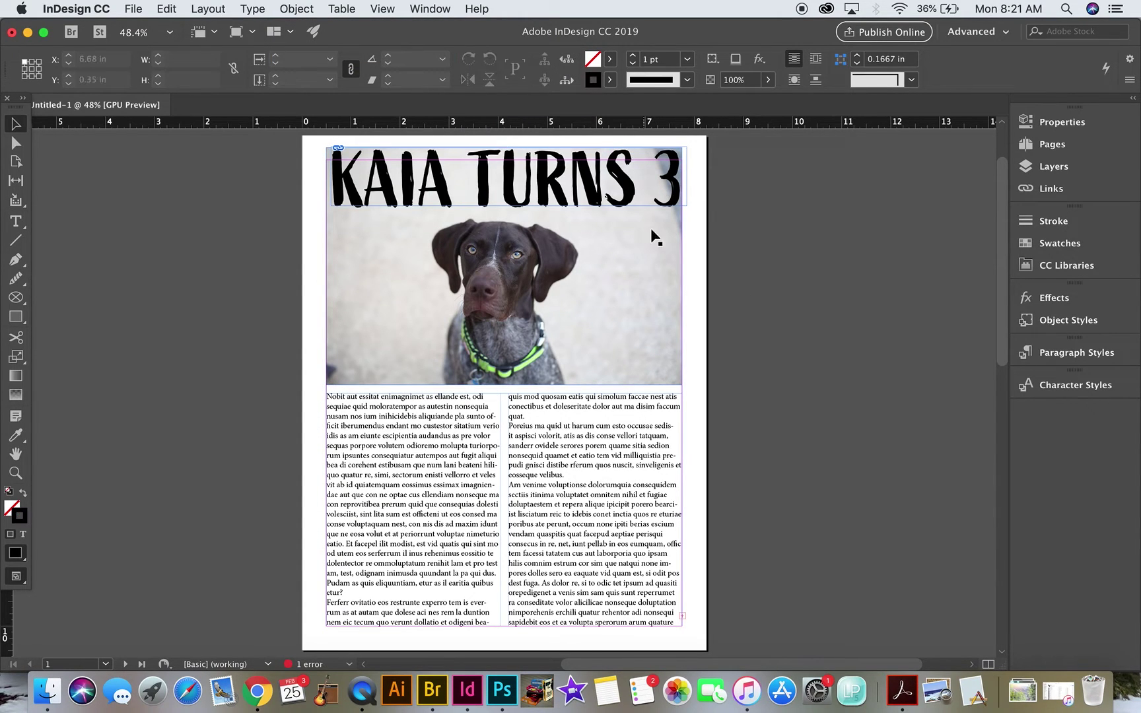
Step: Paste a duplicate of the dog photo in place, in front of the title
click(613, 314)
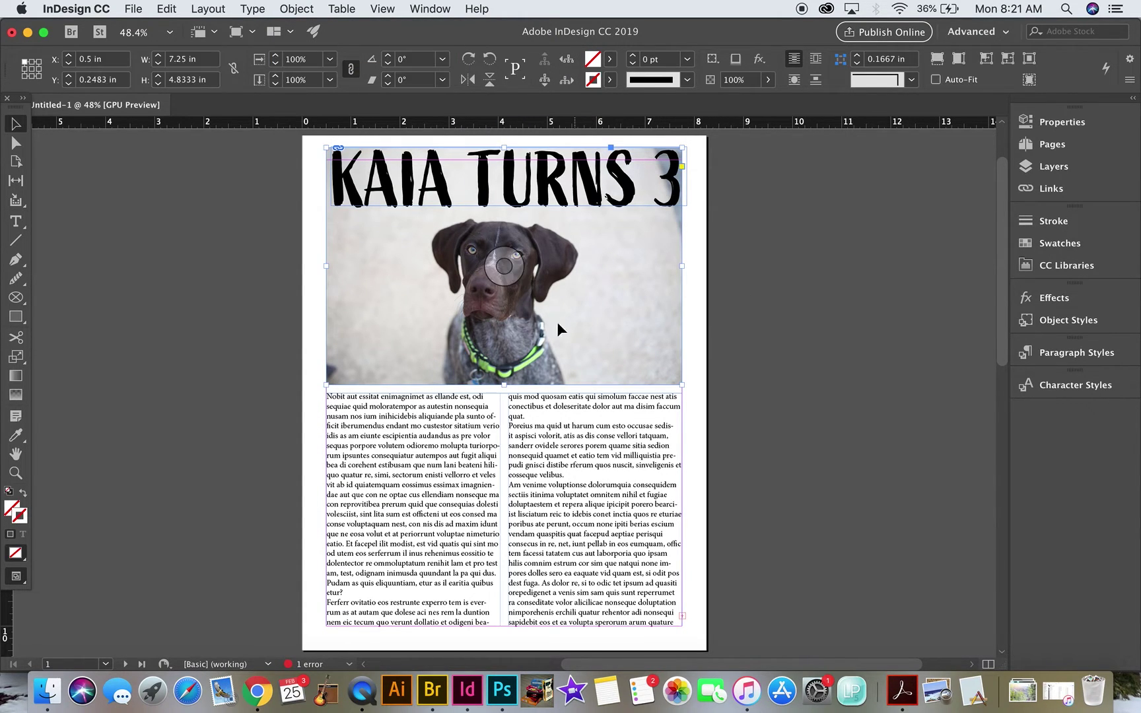
click(160, 11)
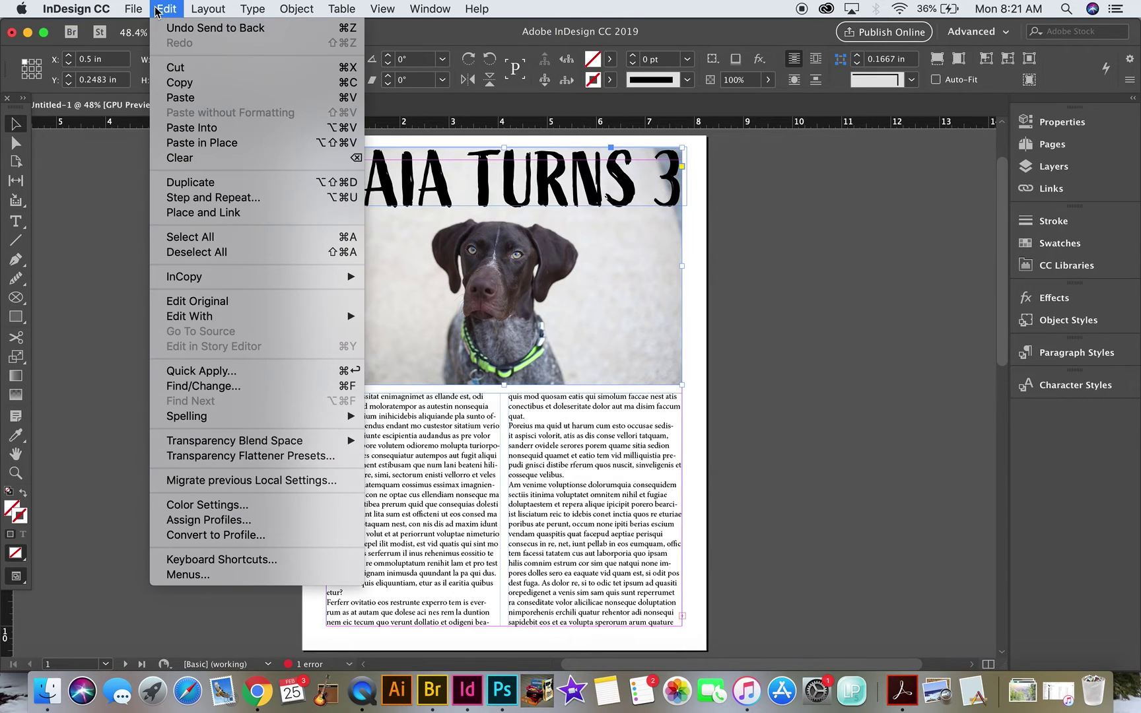
click(223, 144)
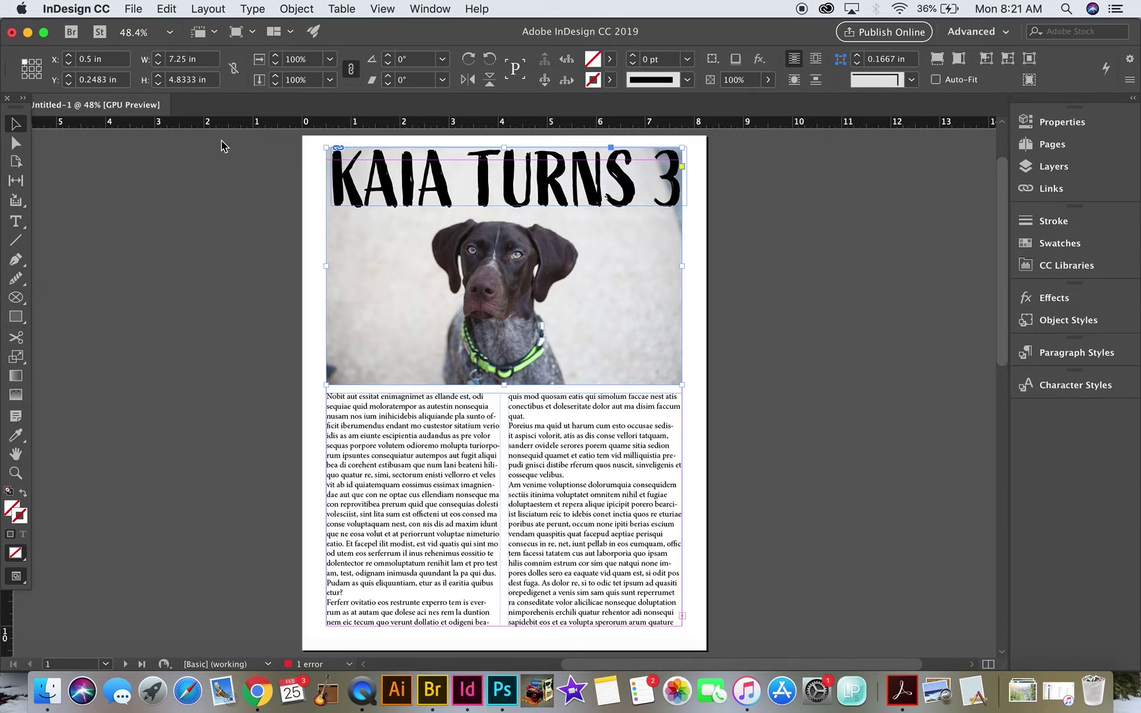
key(super+shift+bracketright)
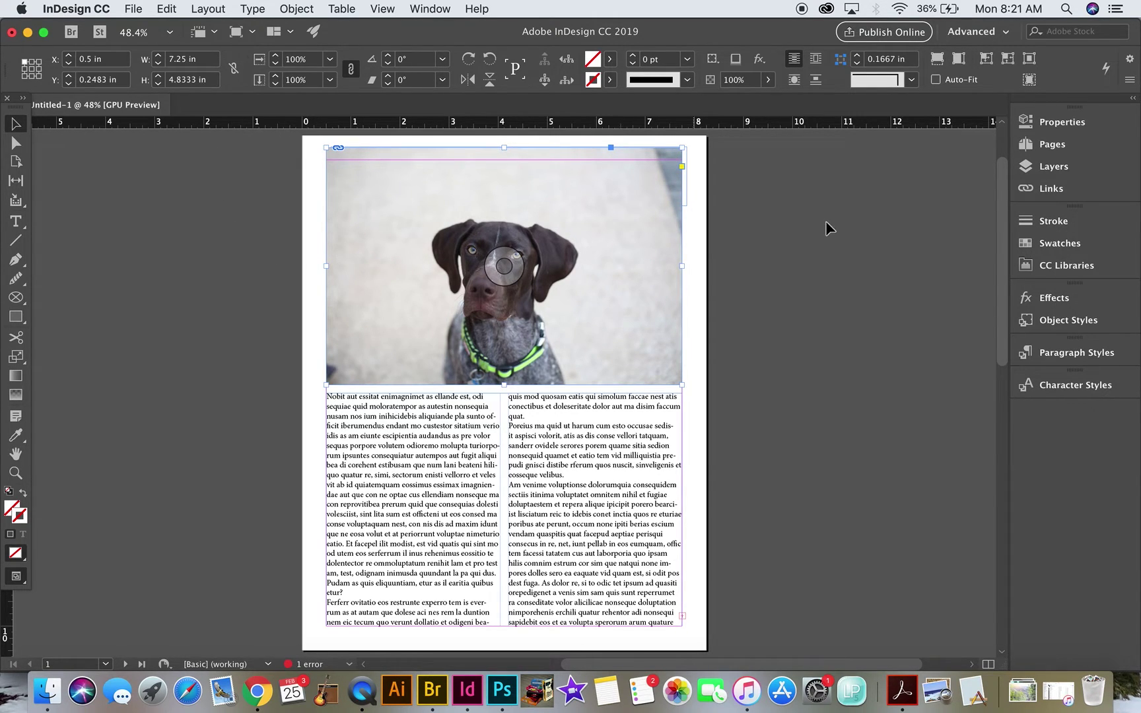
Step: Hide the Background layer of the front dog photo, leaving only its Cutout layer shown and keeping layer visibility overrides
click(296, 9)
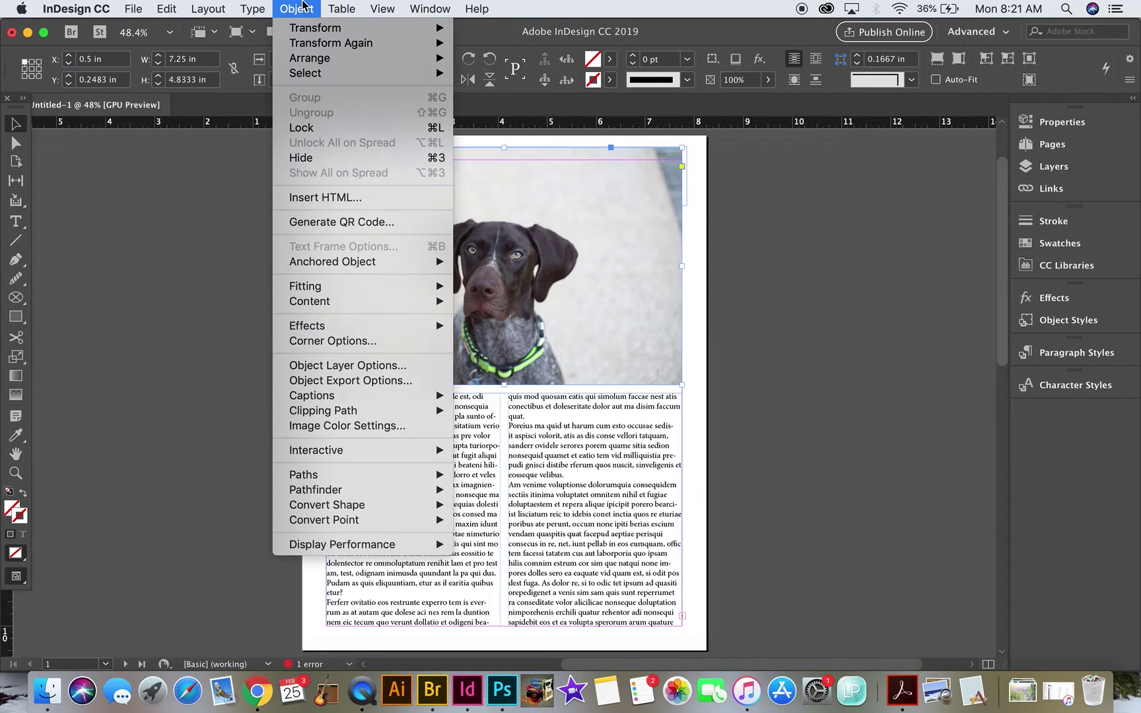
click(343, 365)
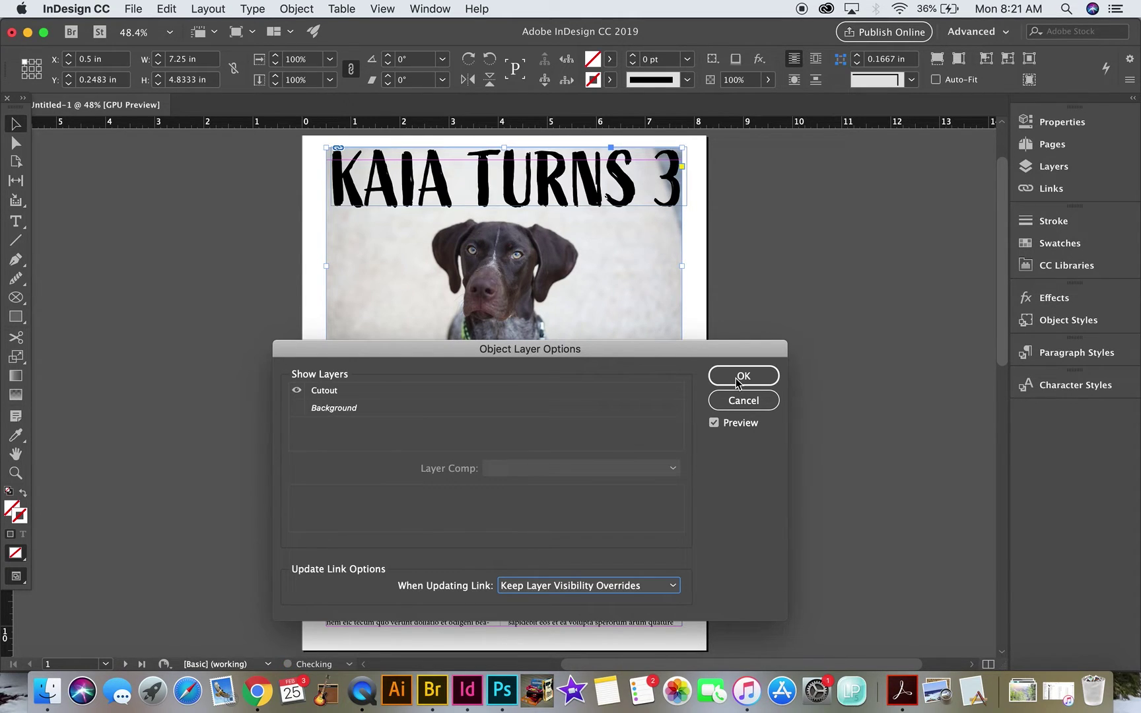
click(738, 383)
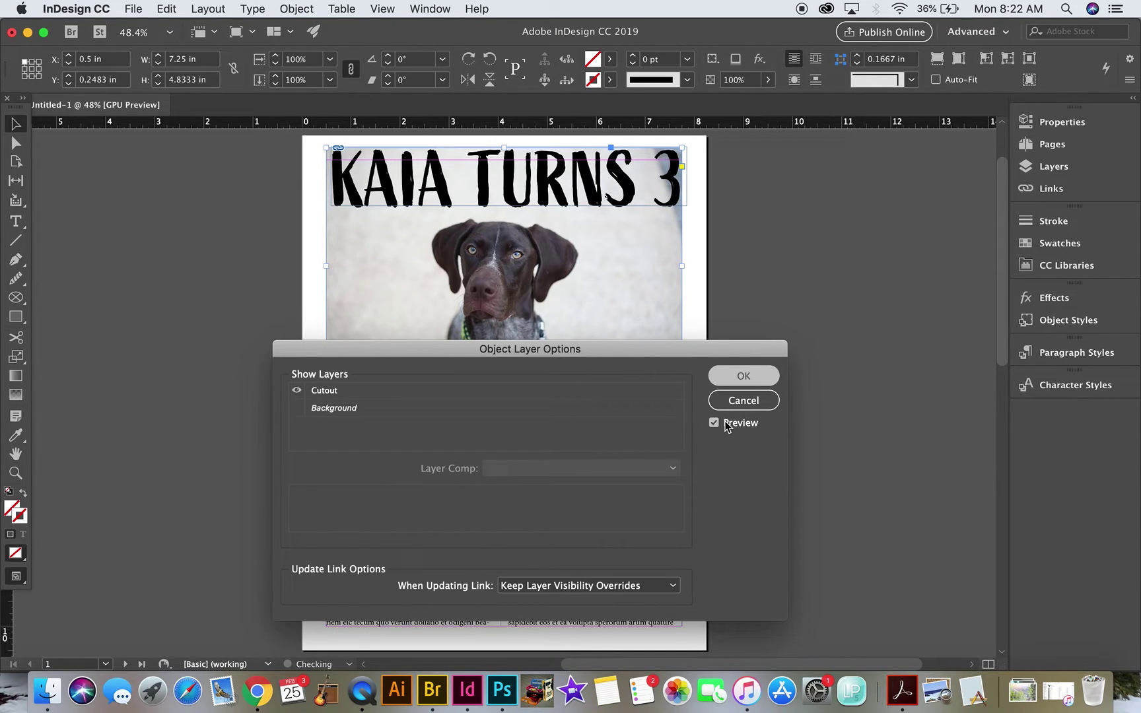
key(Return)
click(733, 342)
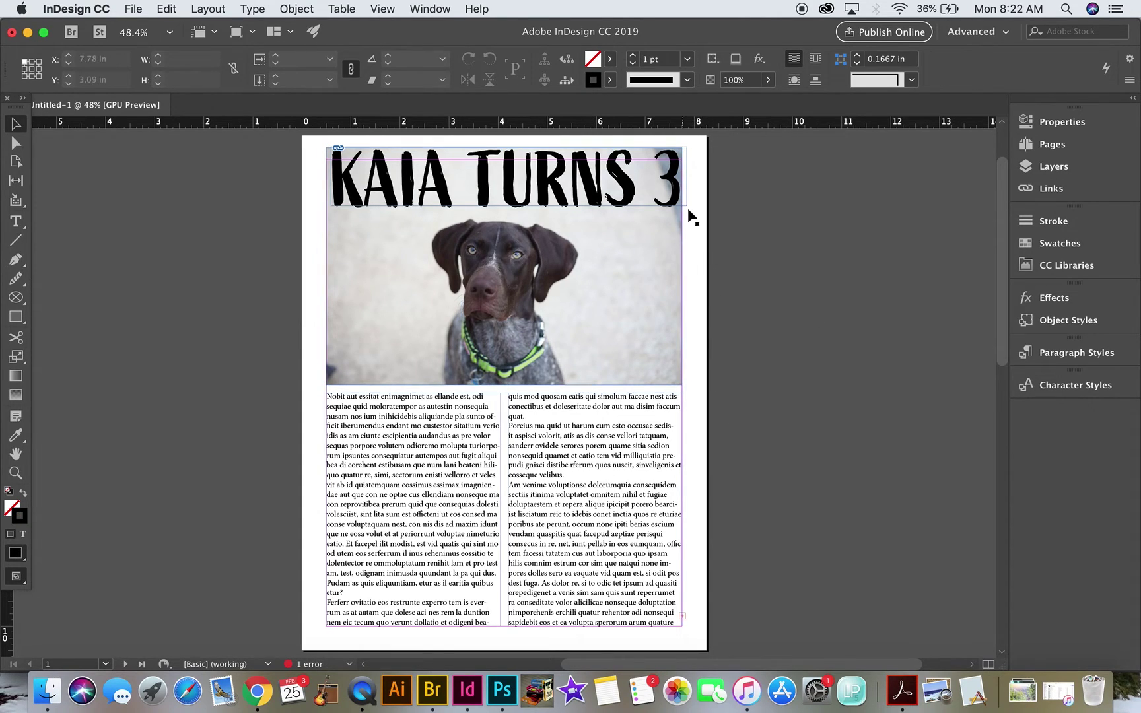
Step: Crop the front dog cutout's frame from above to about 3.65 in tall, so it clears the title text
click(663, 185)
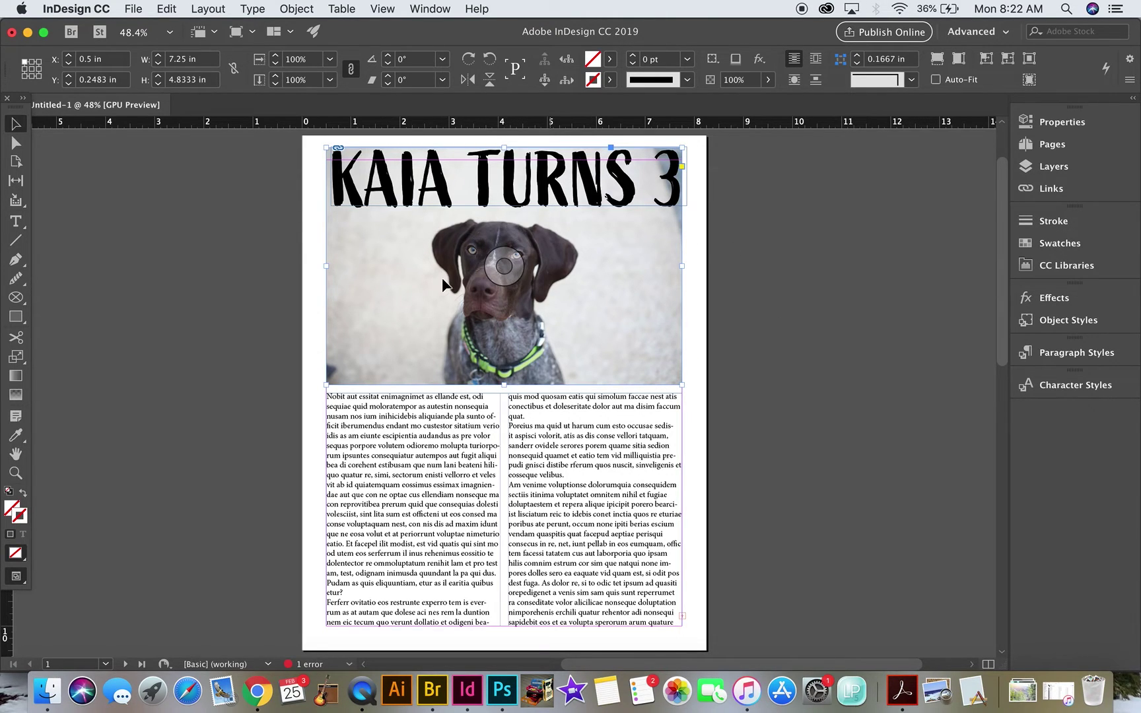
click(792, 253)
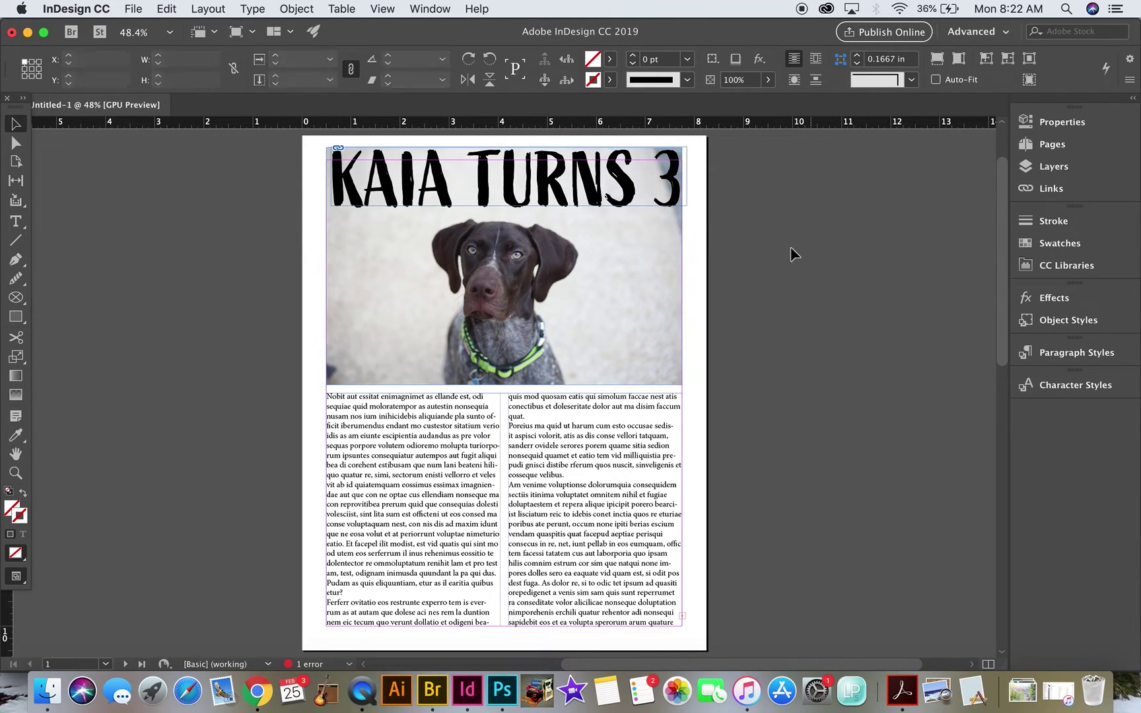
click(506, 148)
drag(505, 146, 507, 204)
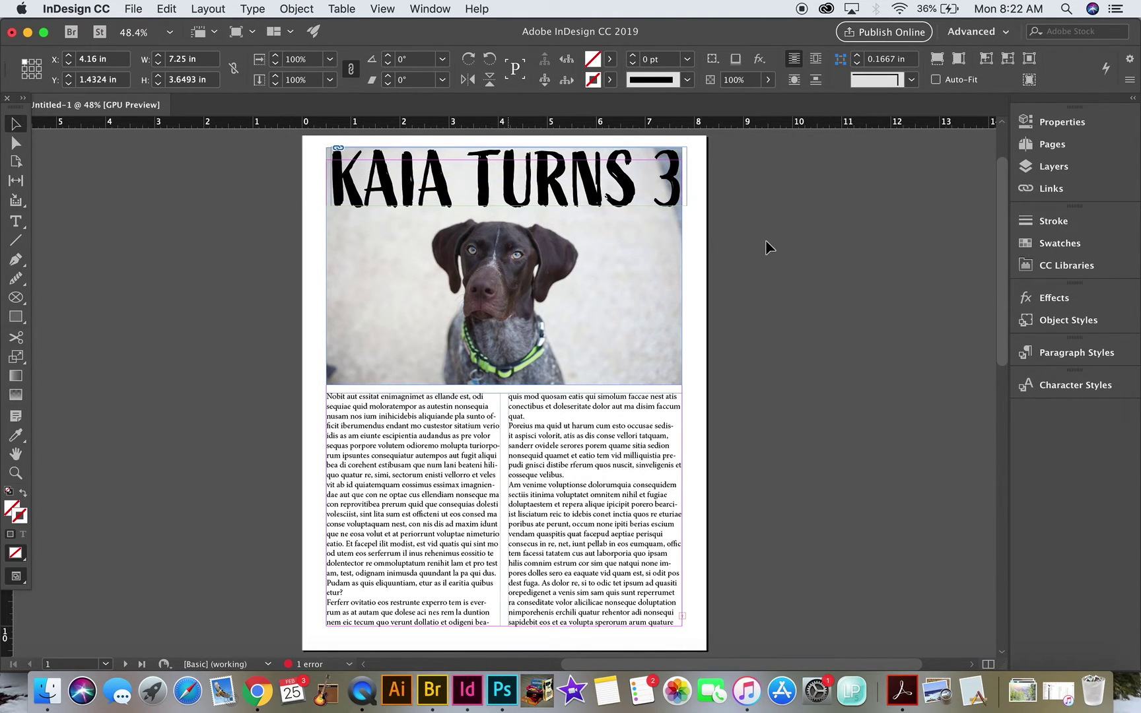
Step: Move the KAIA TURNS 3 title down until the dog's head overlaps the lower part of the letters
click(597, 188)
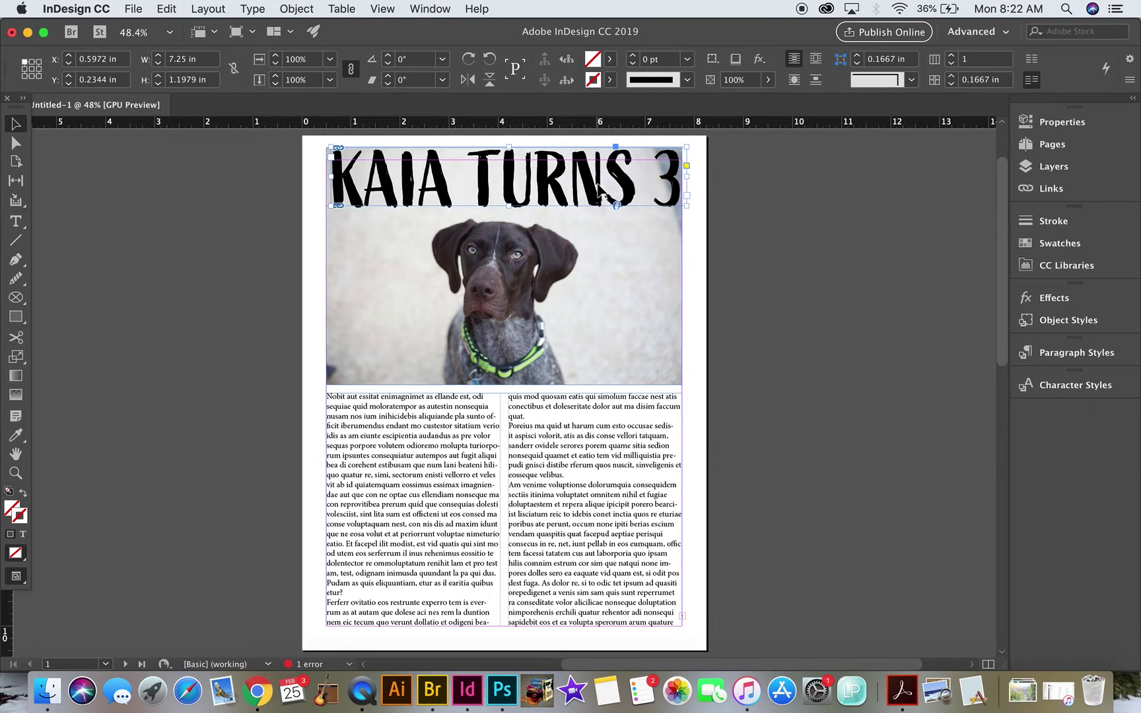
key(shift+Down)
key(shift+Down)
key(shift+Down)
key(shift+Down)
key(shift+Down)
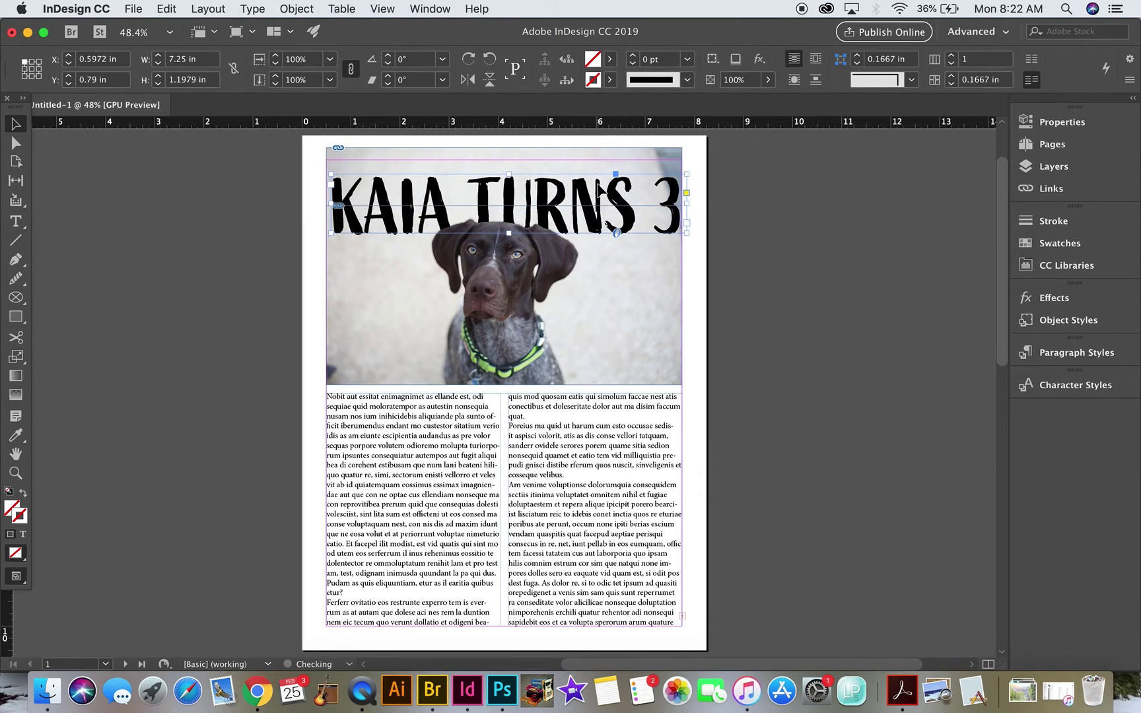
key(shift+Up)
key(Up)
click(752, 229)
Step: Recolor the whole title with the green sampled from the dog's collar, and preview the page without guides and frame edges
double_click(613, 186)
key(super+a)
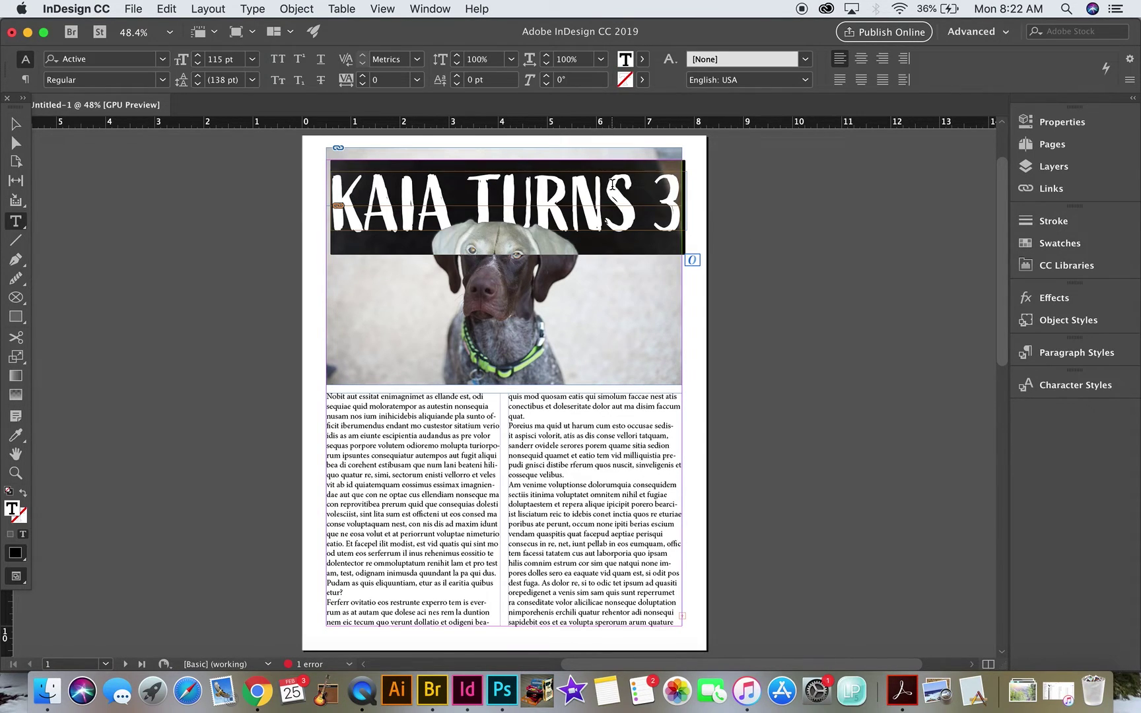
click(16, 435)
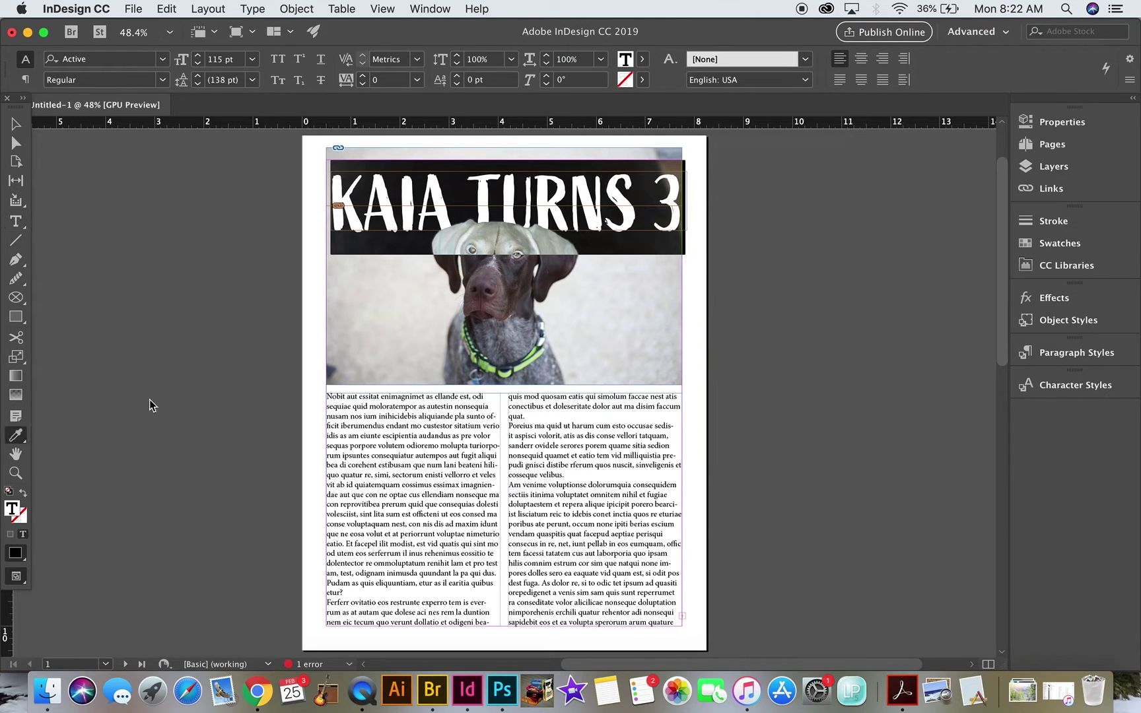
click(540, 345)
click(15, 221)
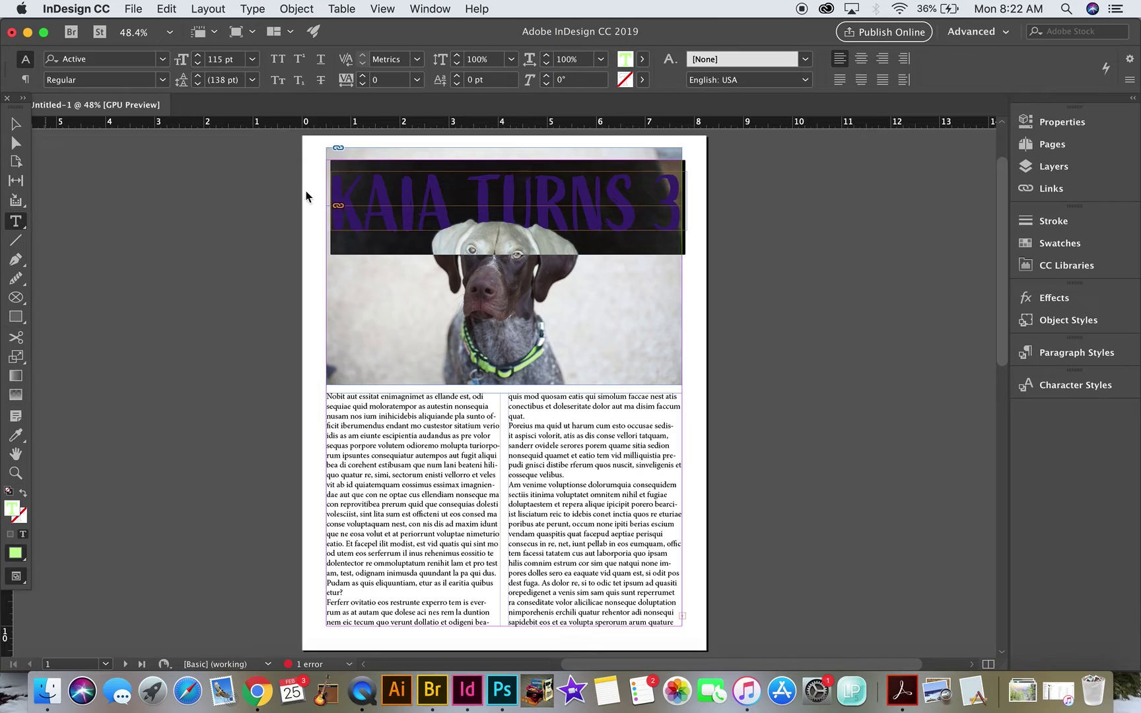
click(375, 195)
click(15, 124)
click(155, 267)
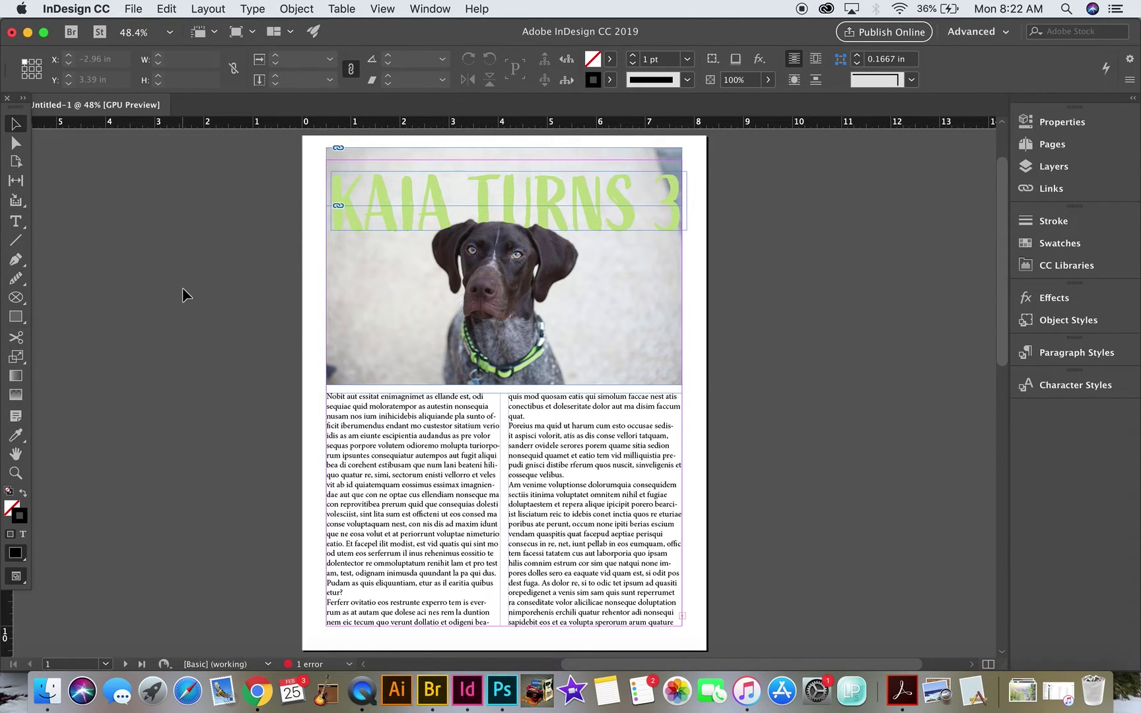
key(w)
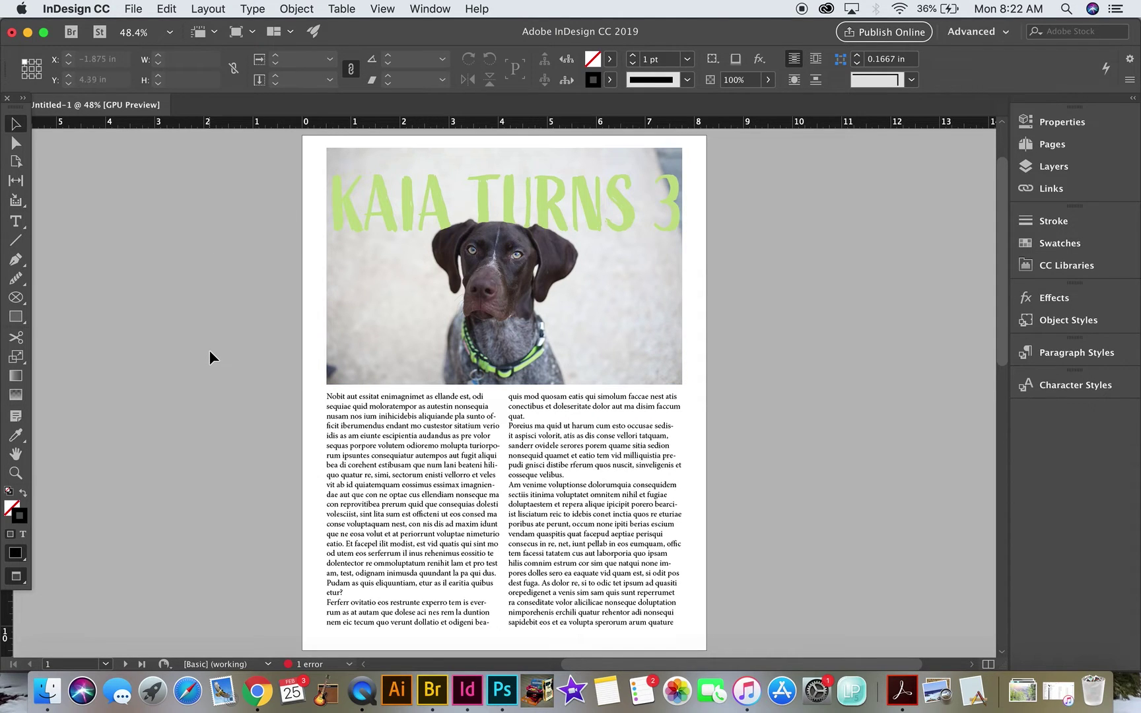
key(w)
Step: Examine the two Life is an ADVENTURE sample pages on the next spread in preview mode
scroll(180, 296, down, 2)
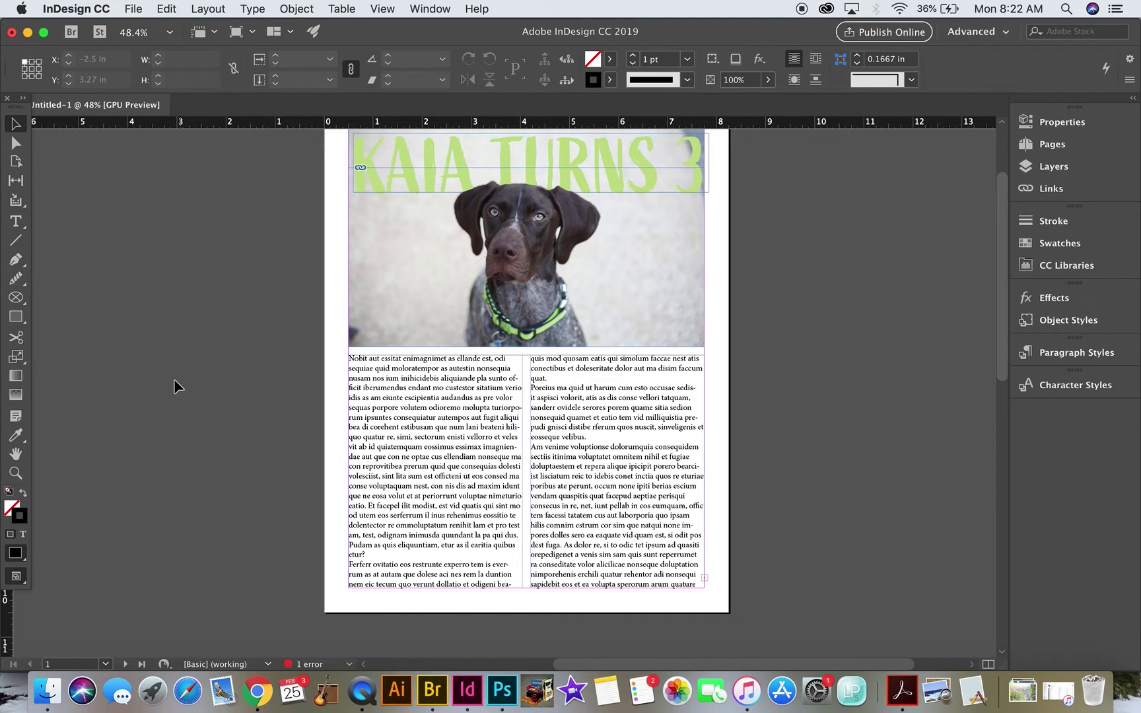
scroll(175, 386, down, 2)
scroll(175, 386, left, 2)
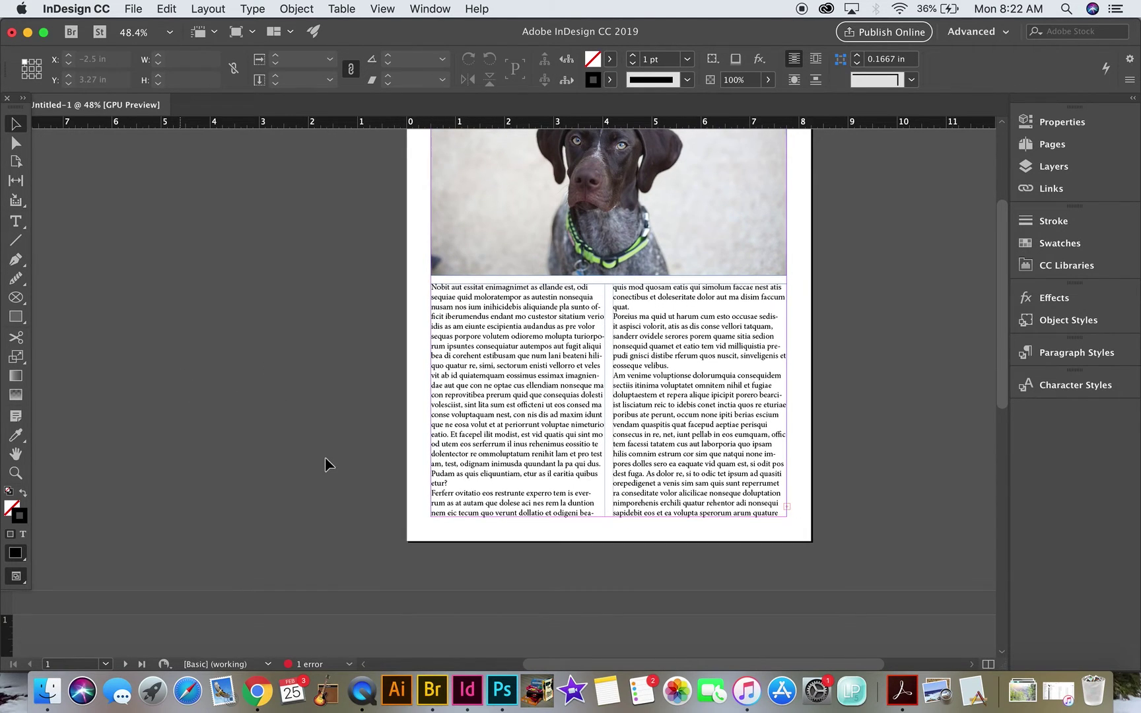
scroll(277, 585, down, 3)
scroll(277, 586, left, 3)
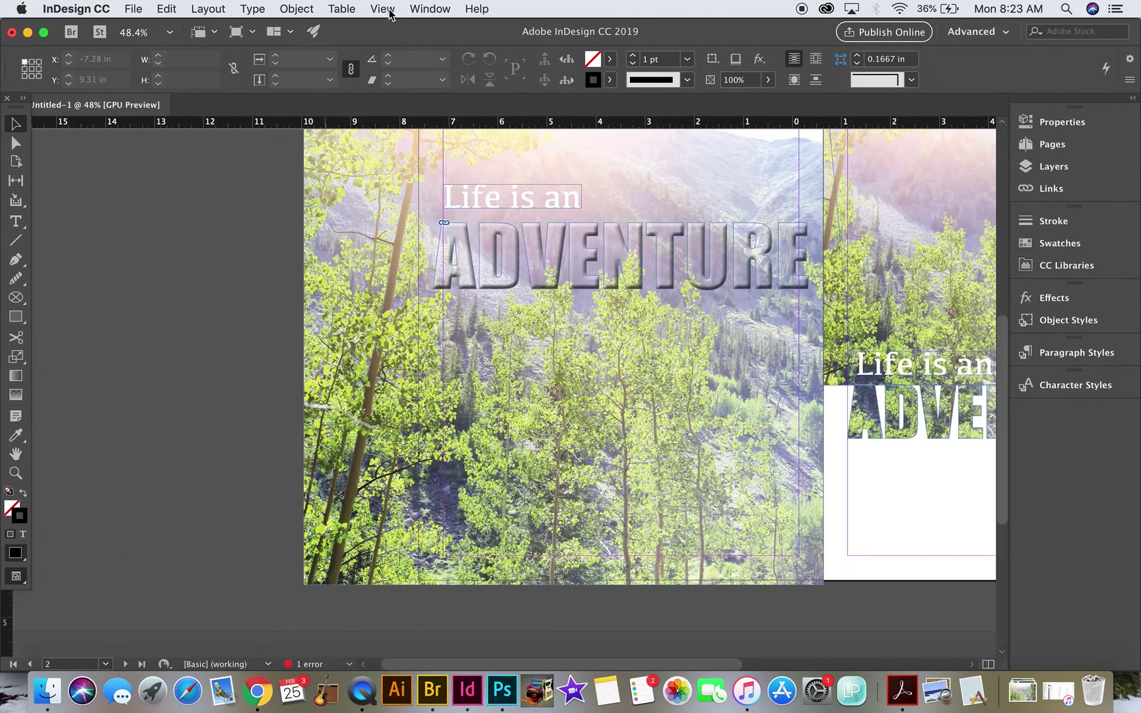
click(396, 10)
click(397, 9)
click(396, 9)
click(158, 320)
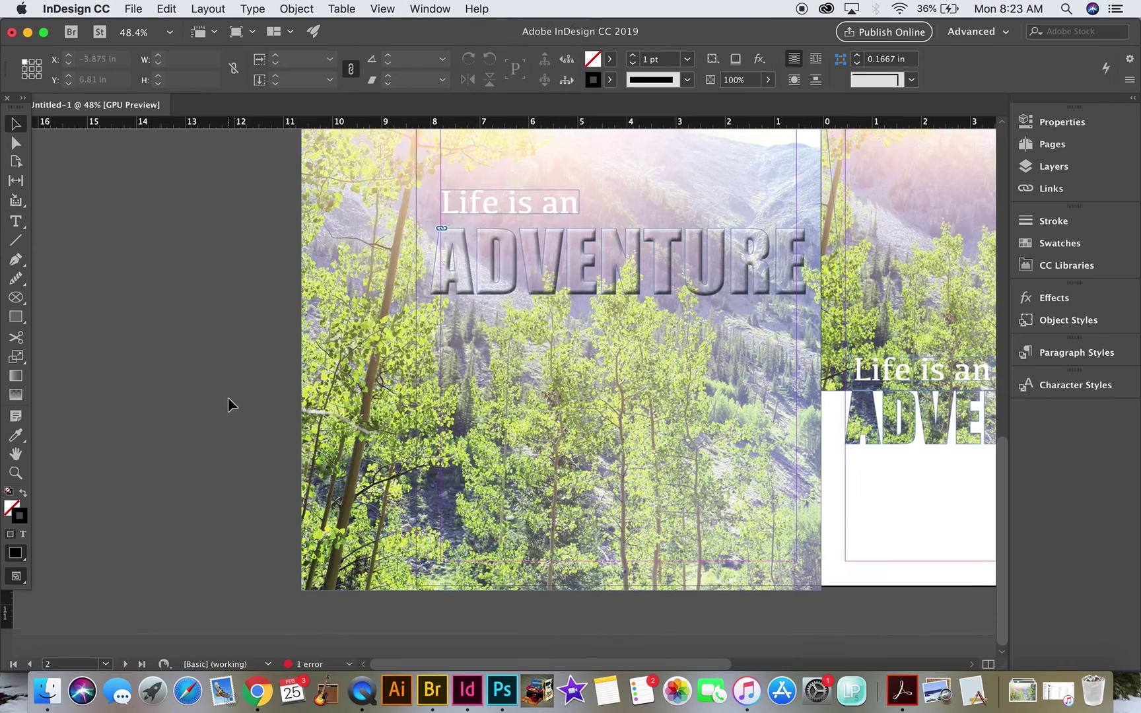
scroll(228, 398, up, 5)
scroll(228, 398, right, 4)
scroll(229, 398, down, 1)
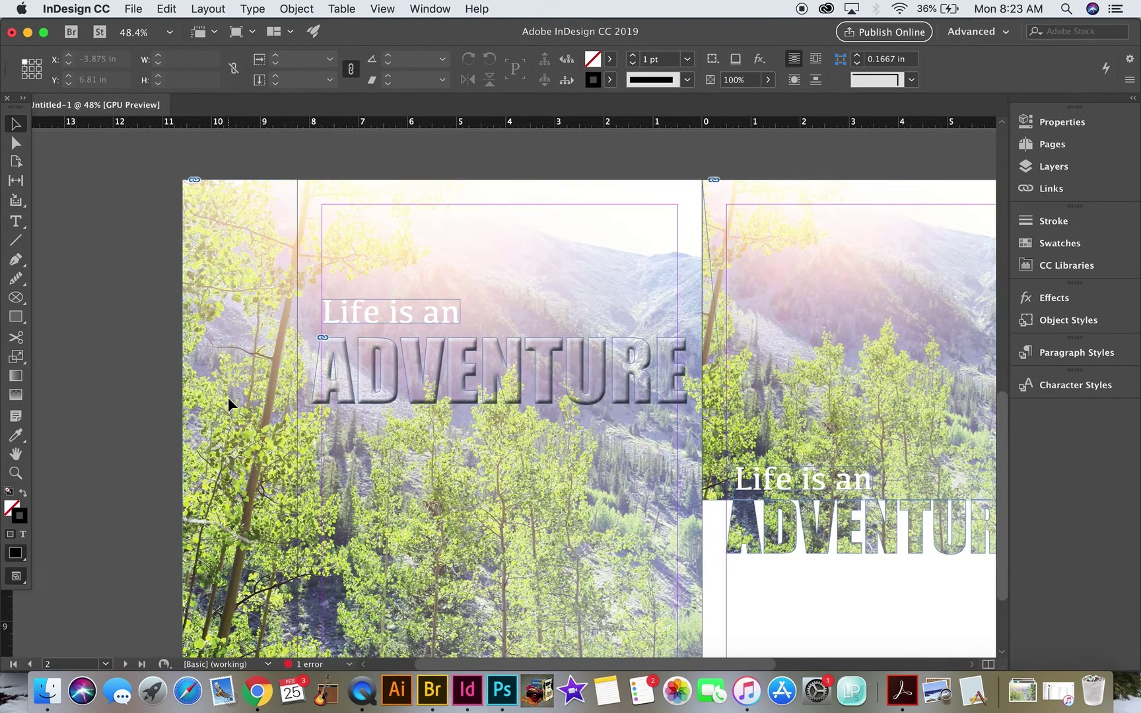
scroll(448, 158, right, 6)
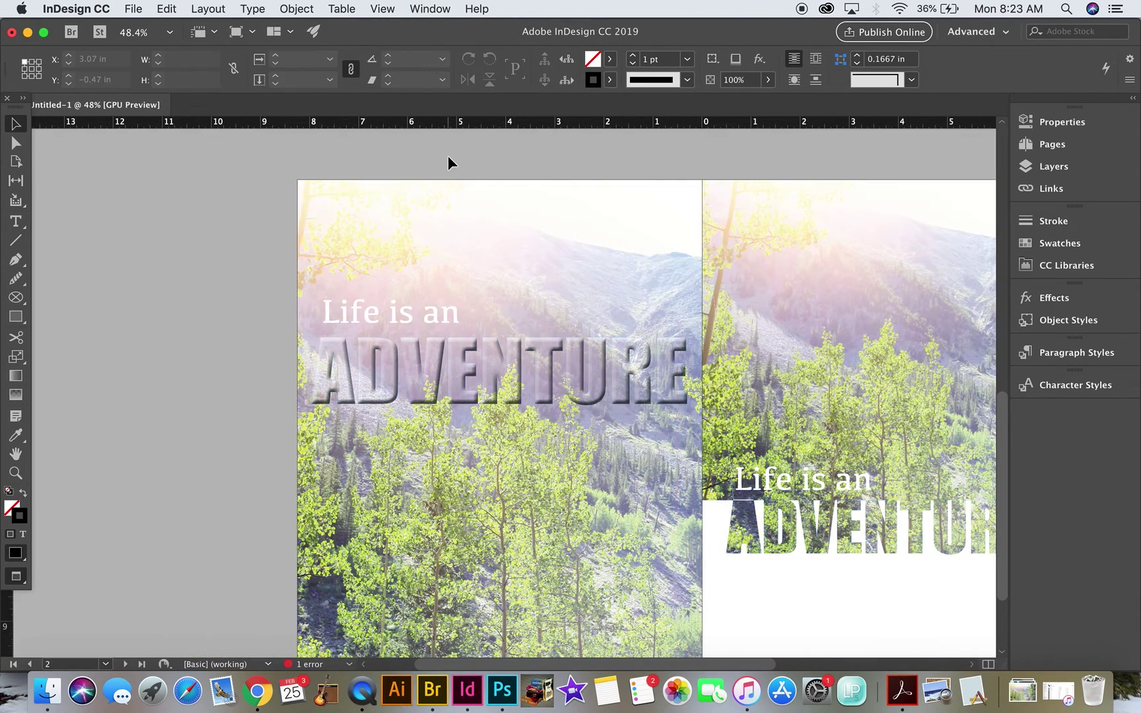
scroll(448, 155, down, 1)
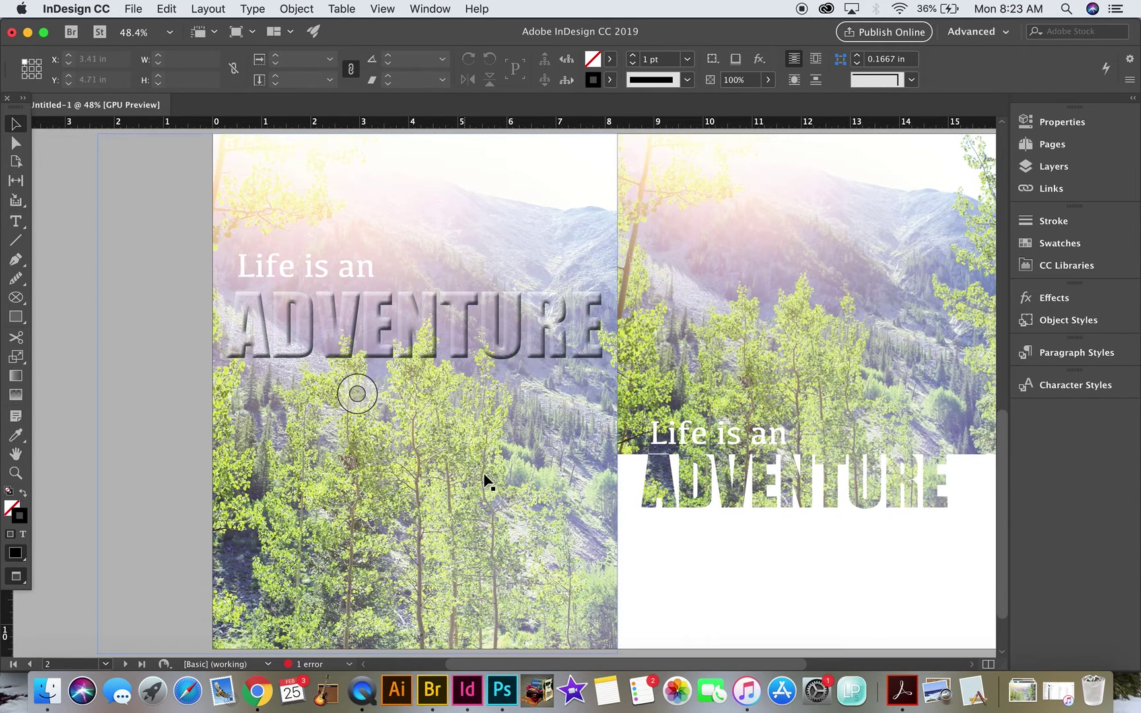
Step: Clear the spread's left page by moving its "Life is an" text onto the right page and deleting the photo and ADVENTURE lettering
click(726, 608)
key(super+minus)
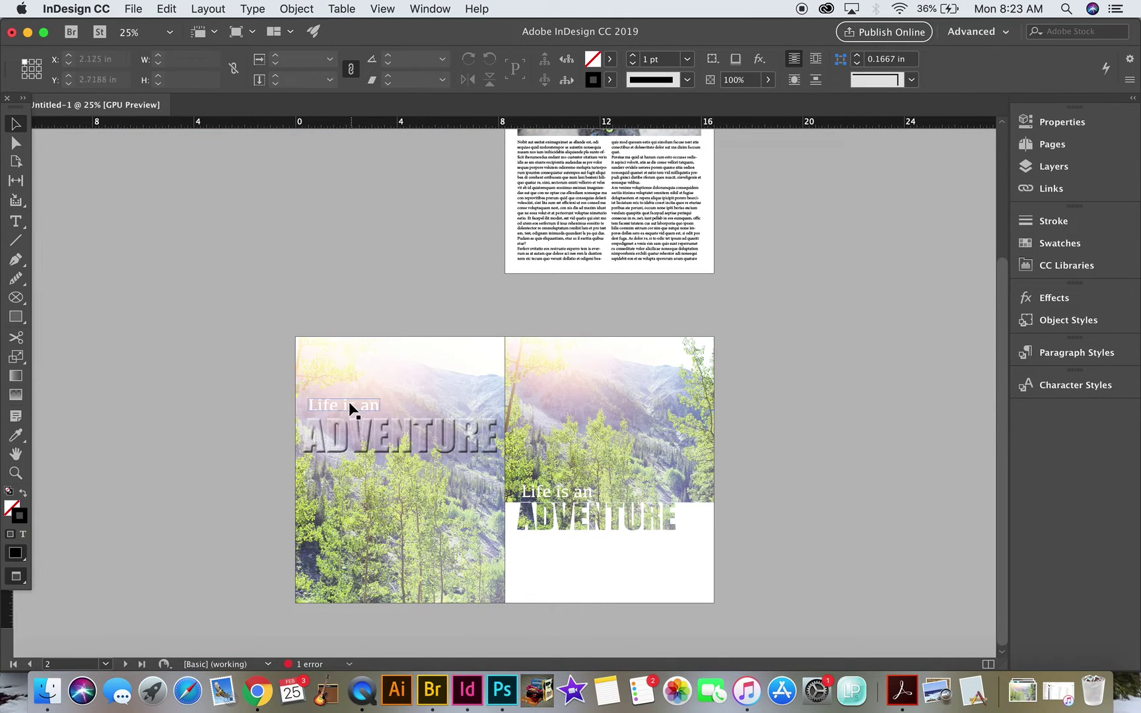
drag(366, 402, 619, 409)
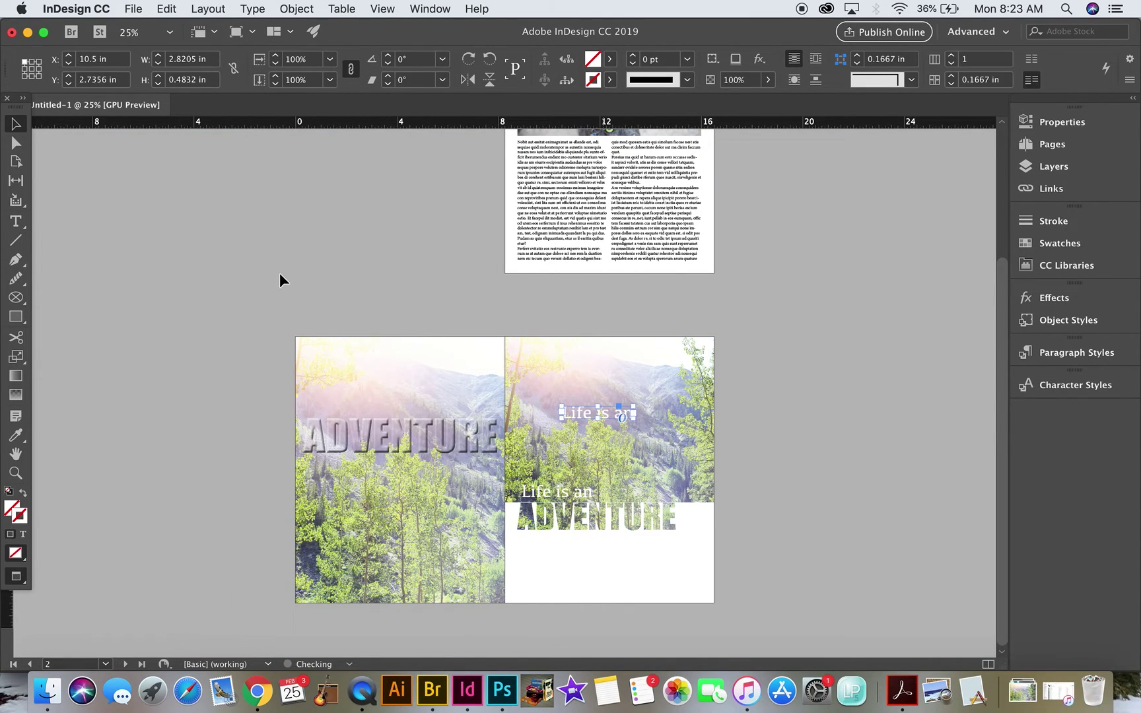
click(287, 304)
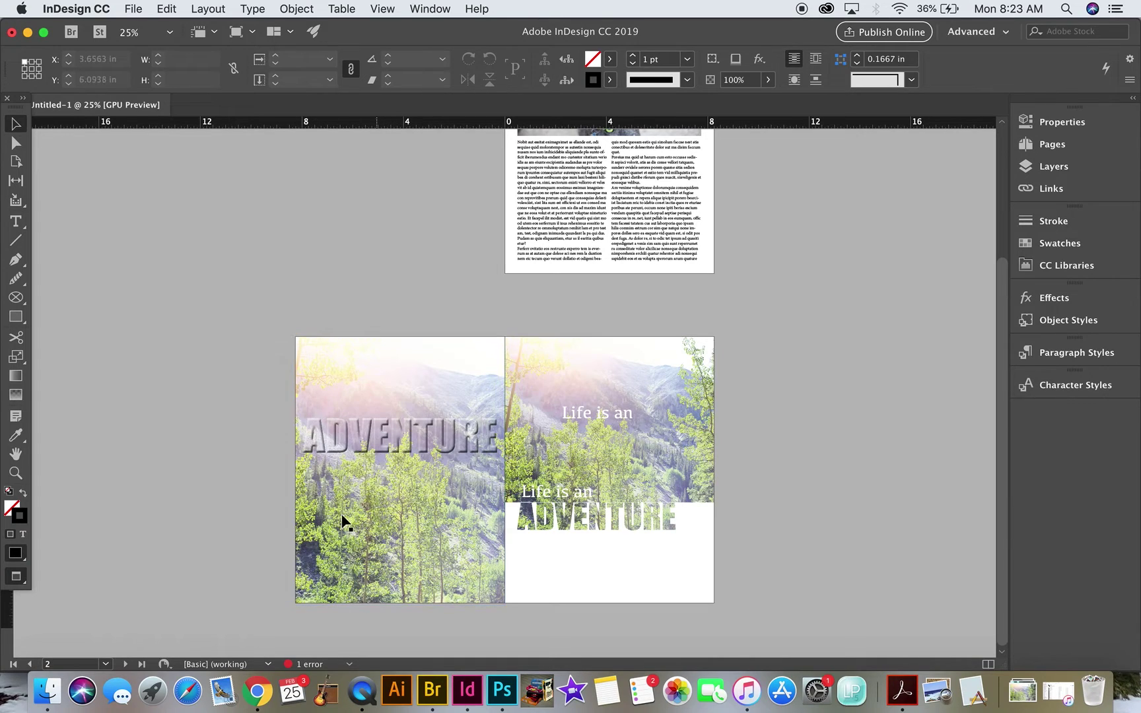
drag(311, 444, 338, 425)
key(Delete)
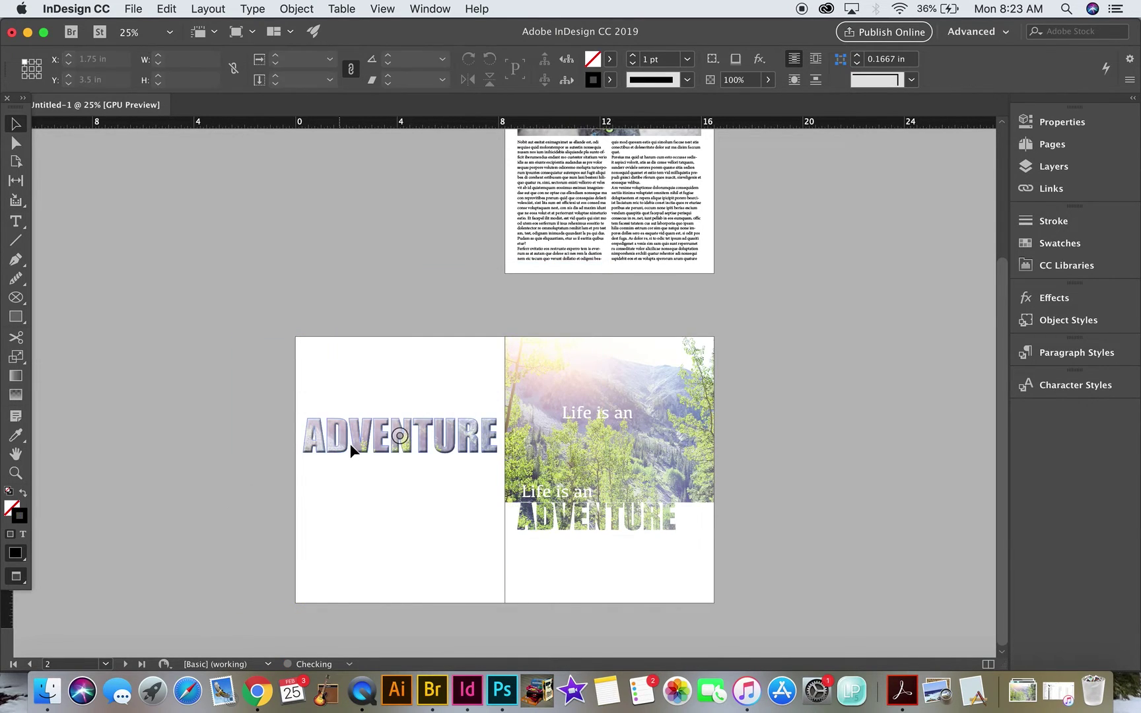
click(363, 446)
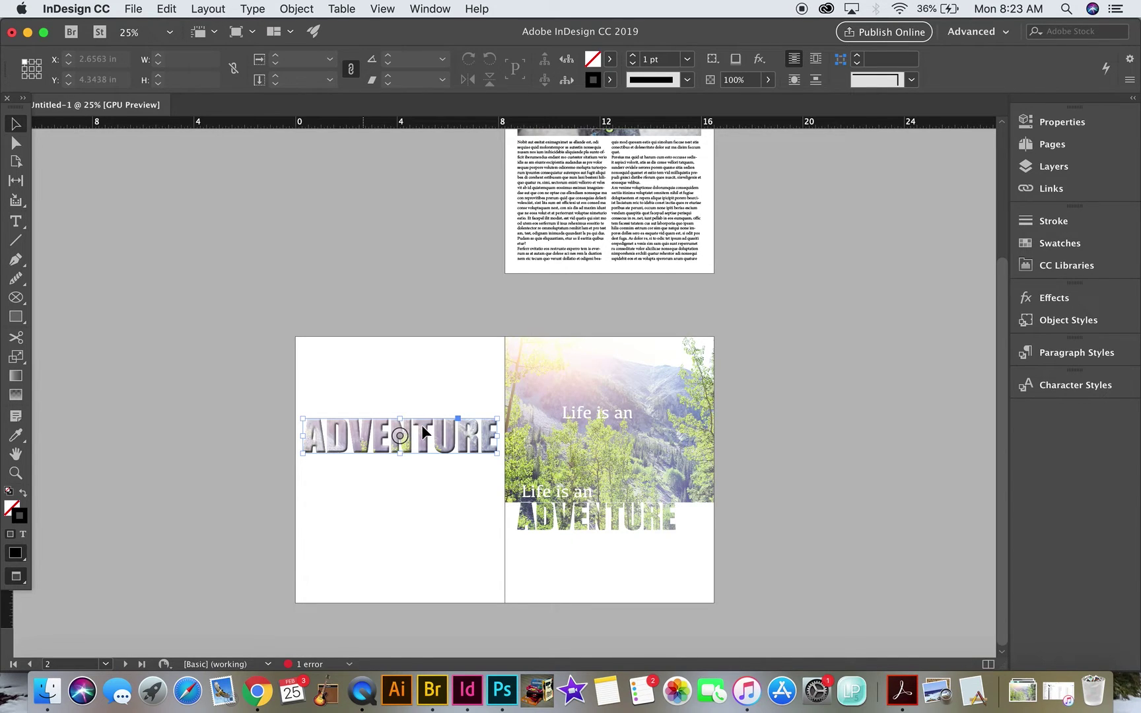
key(Delete)
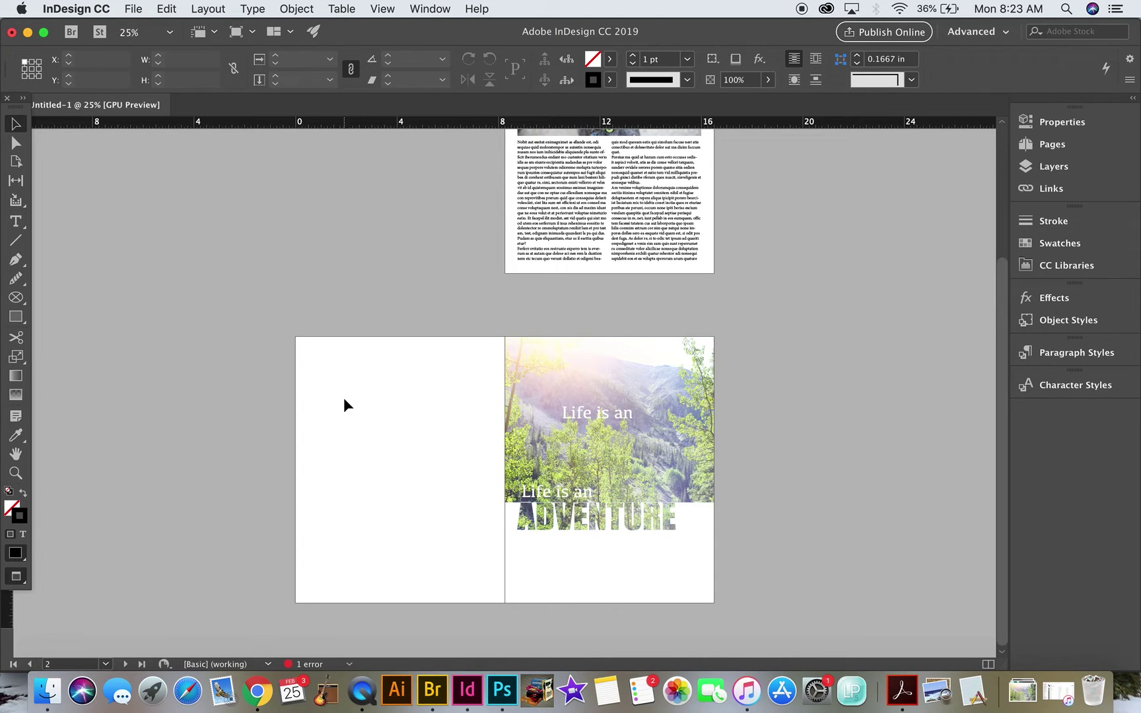
Step: Try placing 7-14-16 Col...ado_032.JPG from Downloads over the empty left page in a frame about 12.59 by 10.63 in, and undo it
key(super+d)
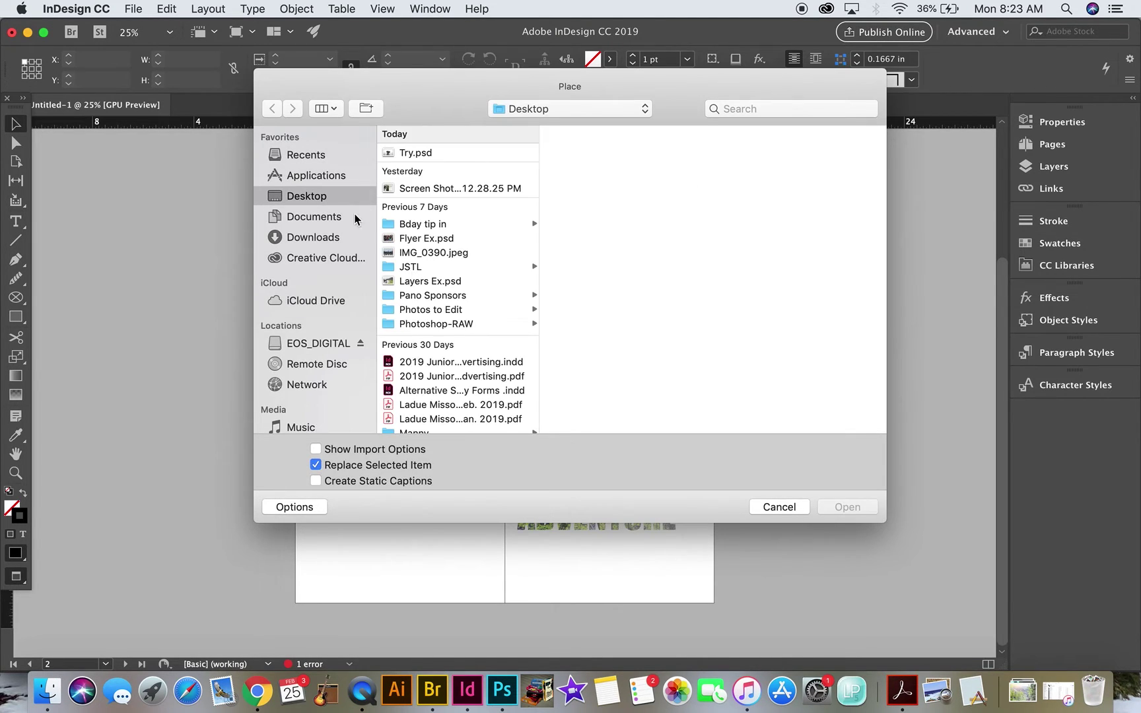
click(299, 239)
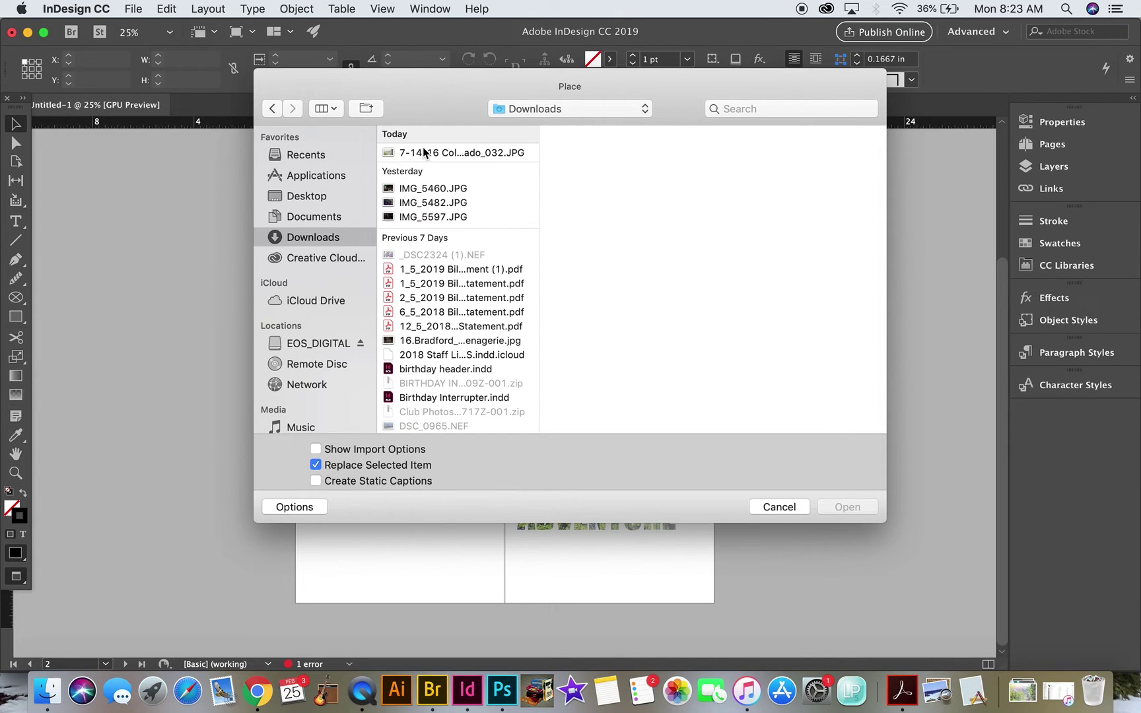
click(431, 153)
drag(431, 153, 834, 510)
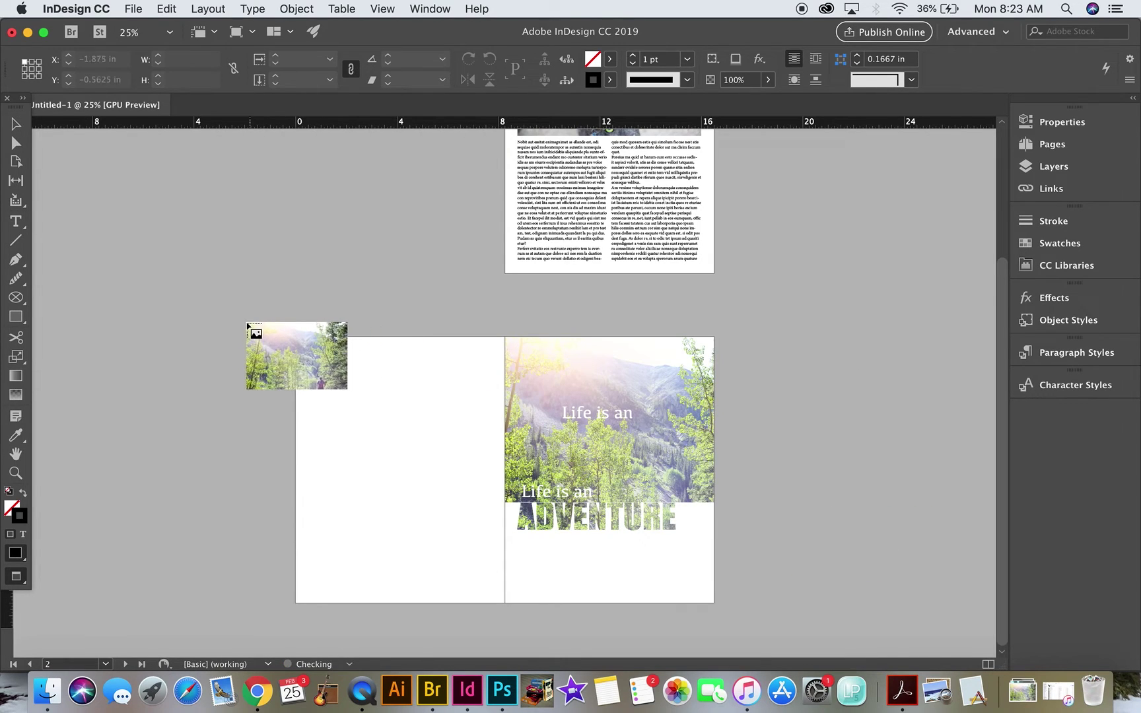
drag(210, 335, 530, 601)
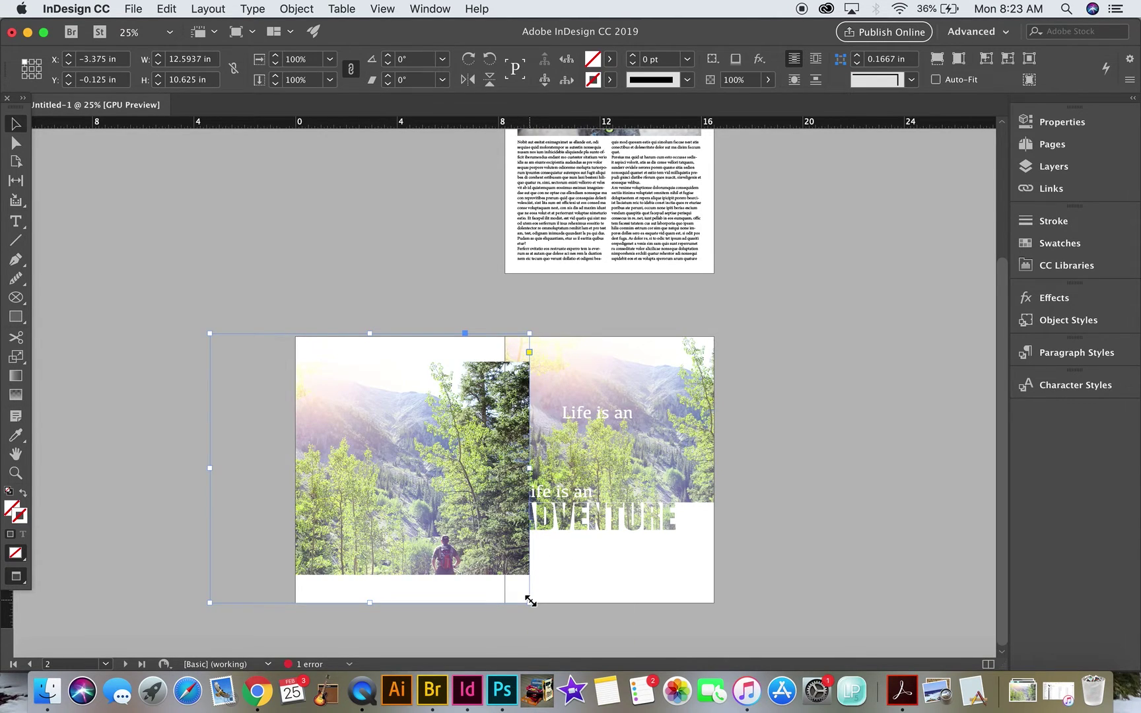
click(369, 469)
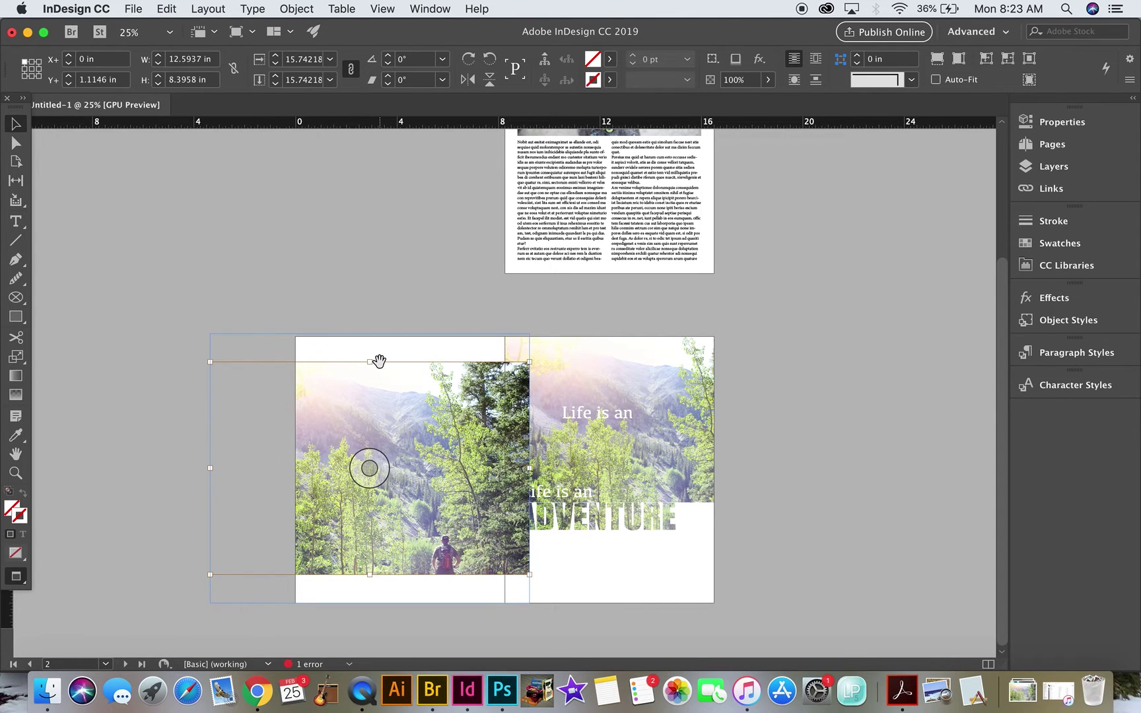
key(super+z)
drag(254, 336, 625, 603)
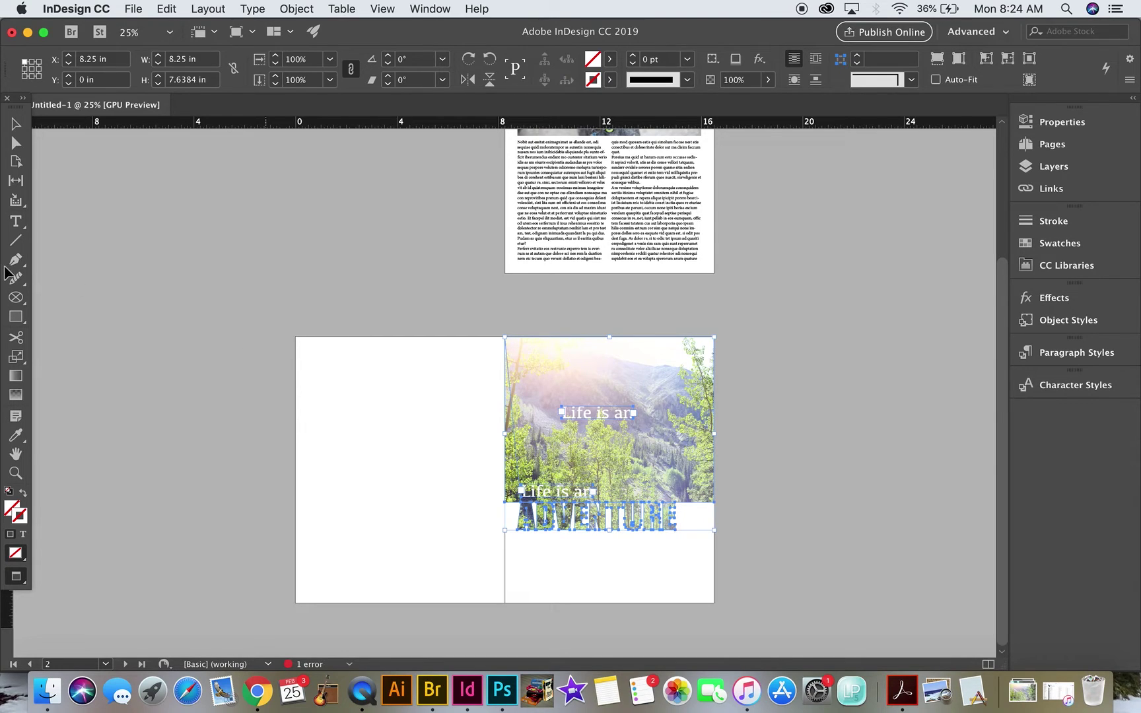
Step: Place 7-14-16 Colorado_032.JPG from Downloads over the empty left page, about 16.3 by 10.87 in, and crop its frame at the spine
click(391, 342)
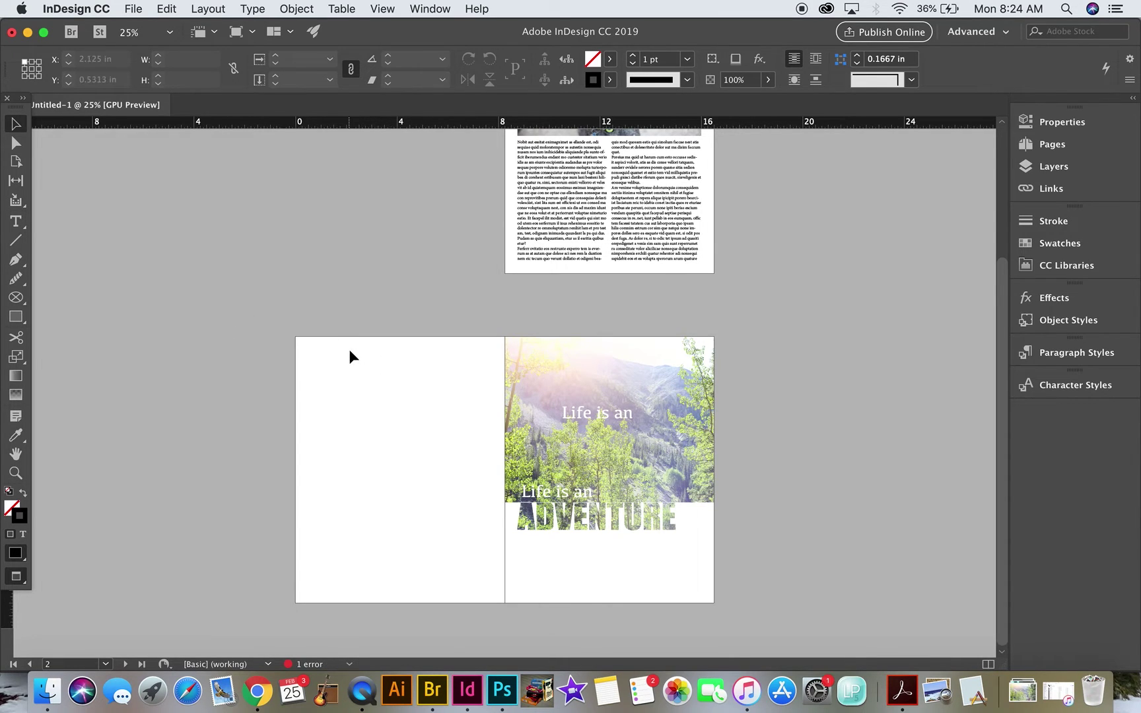
key(super+d)
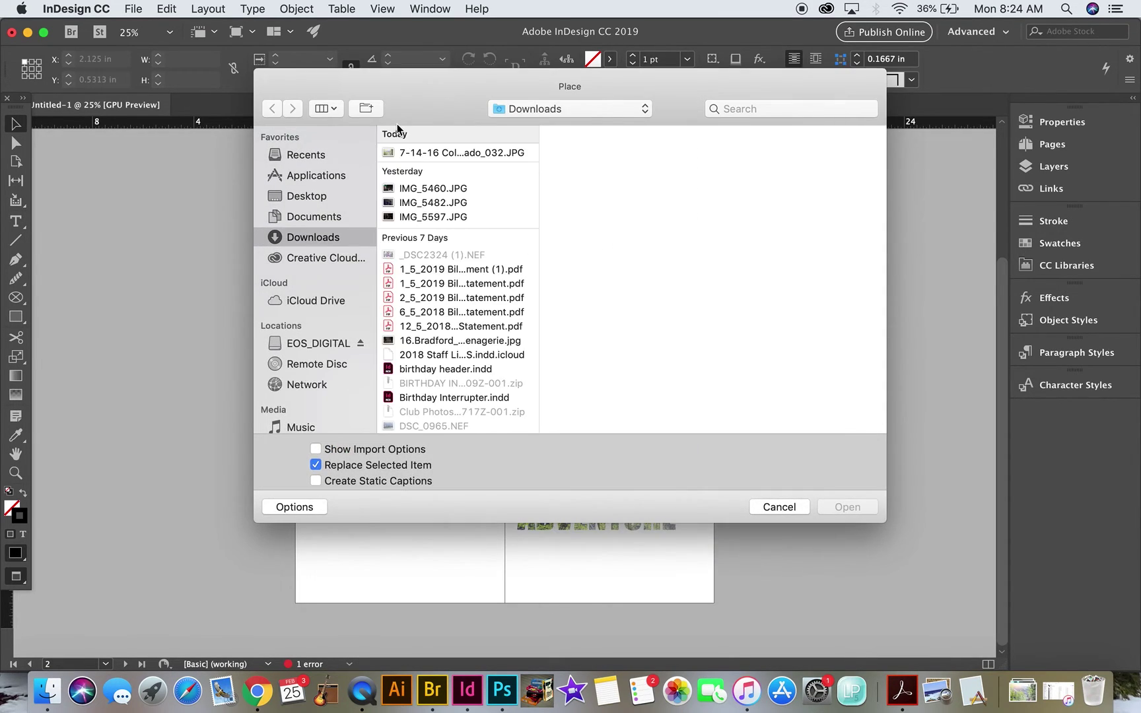
click(431, 151)
drag(430, 149, 754, 454)
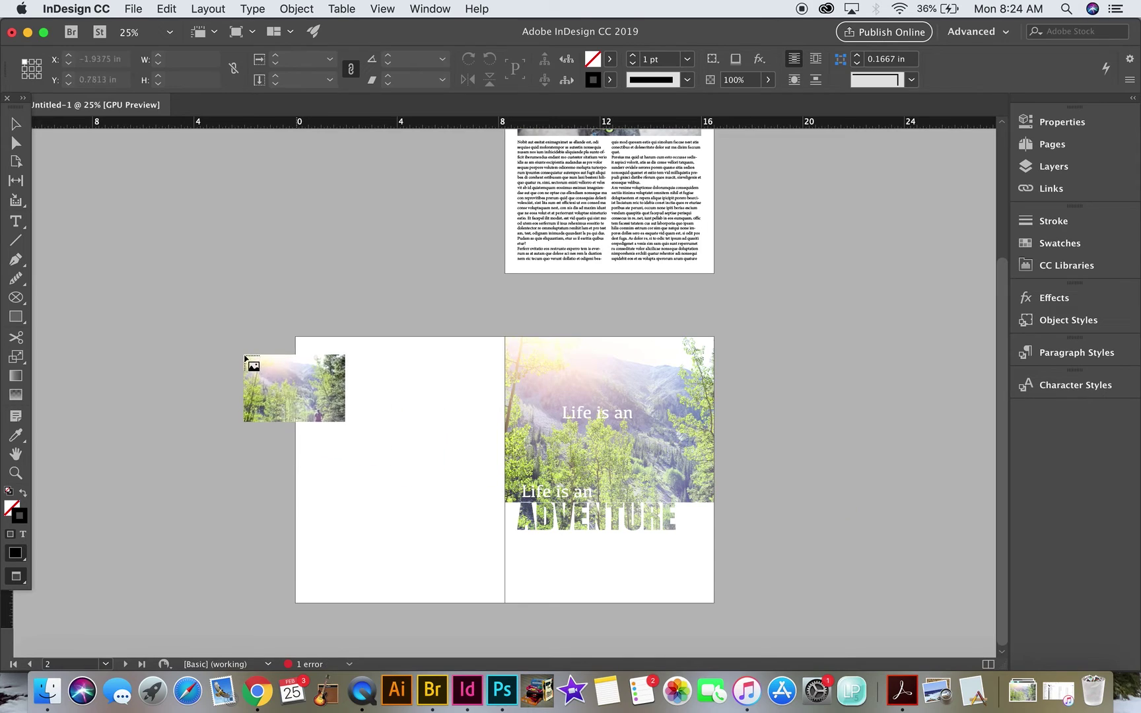
drag(218, 337, 627, 633)
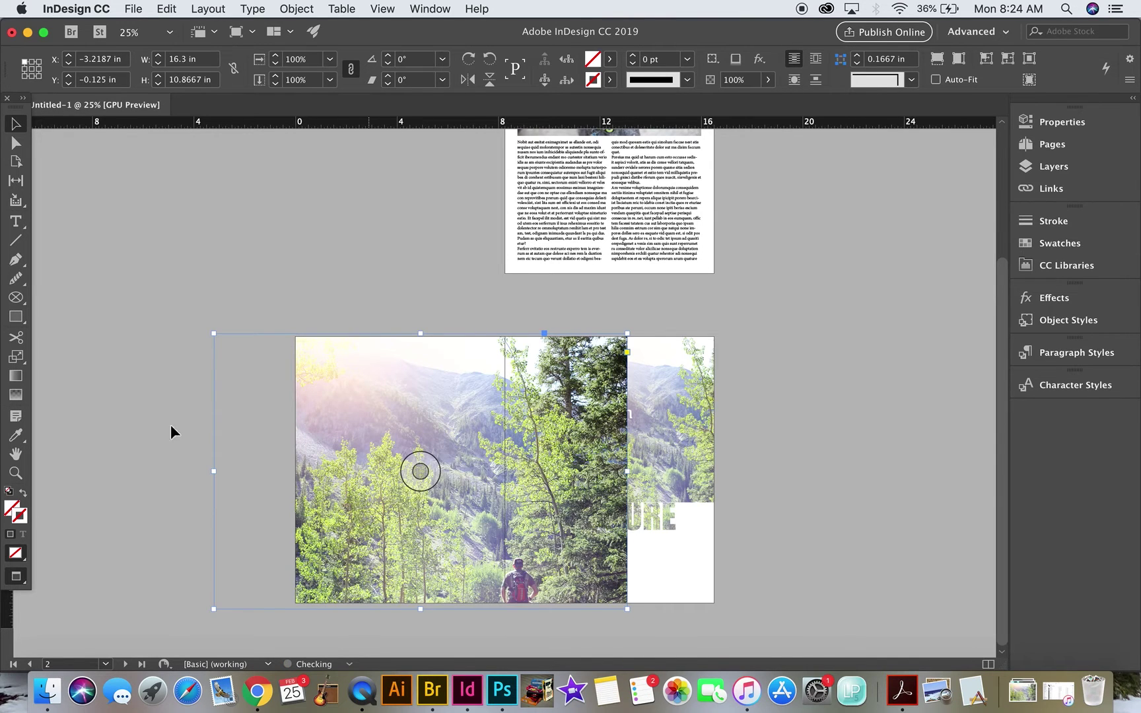
drag(630, 471, 506, 474)
Step: Slide the placed photo about 2.08 in to the right inside its cropped frame
click(365, 468)
key(shift+Right)
key(shift+Right)
key(shift+Right)
key(shift+Right)
key(shift+Right)
key(shift+Right)
key(shift+Right)
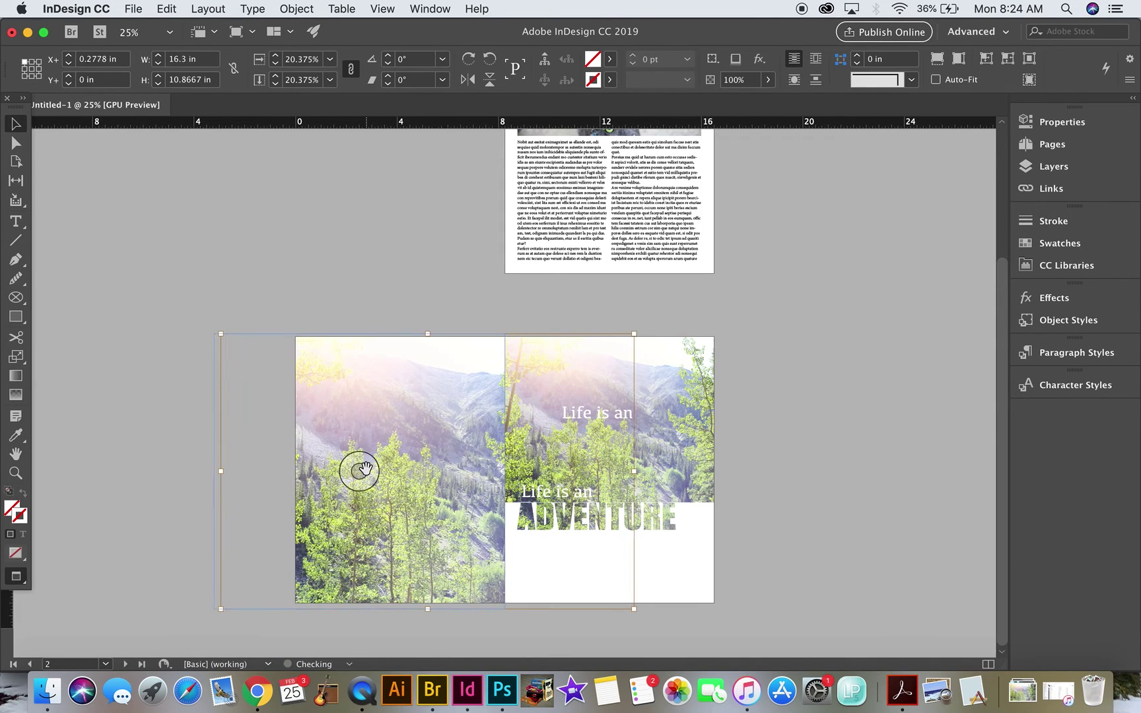
key(shift+Right)
key(shift+Right)
key(shift+Right)
key(shift+Right)
key(shift+Right)
key(shift+Right)
key(shift+Right)
key(shift+Right)
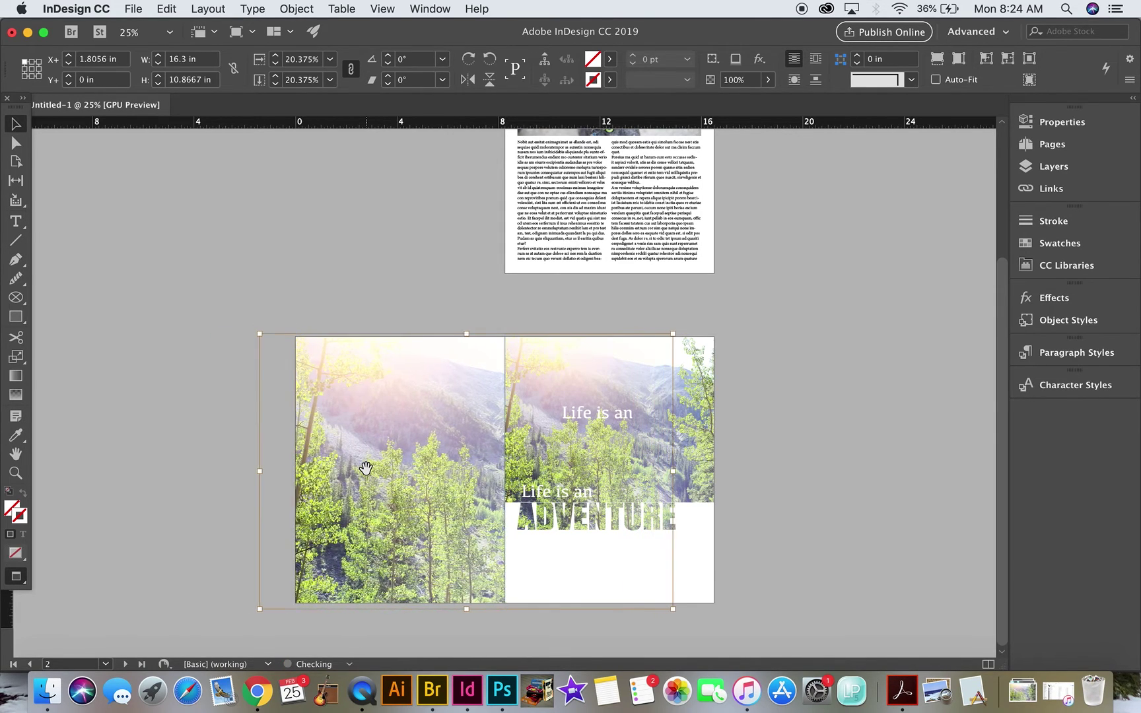
click(130, 396)
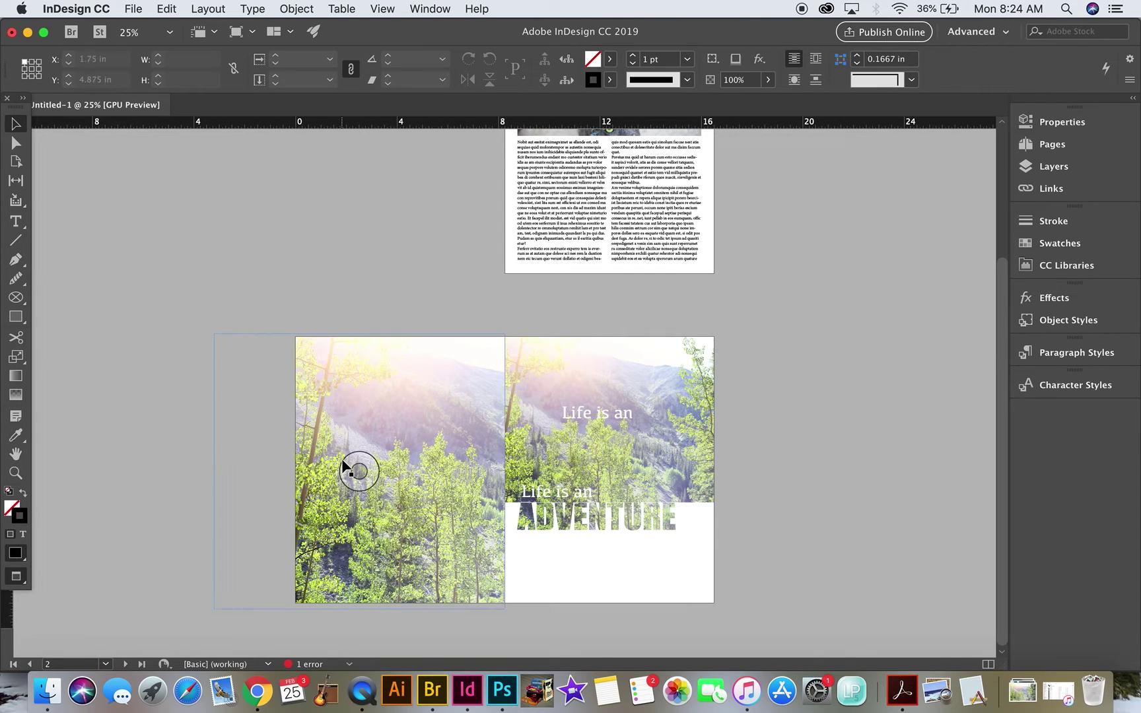
Step: Move the upper "Life is an" text from the right page onto the left page's photo and bring it to the front
drag(599, 411, 371, 398)
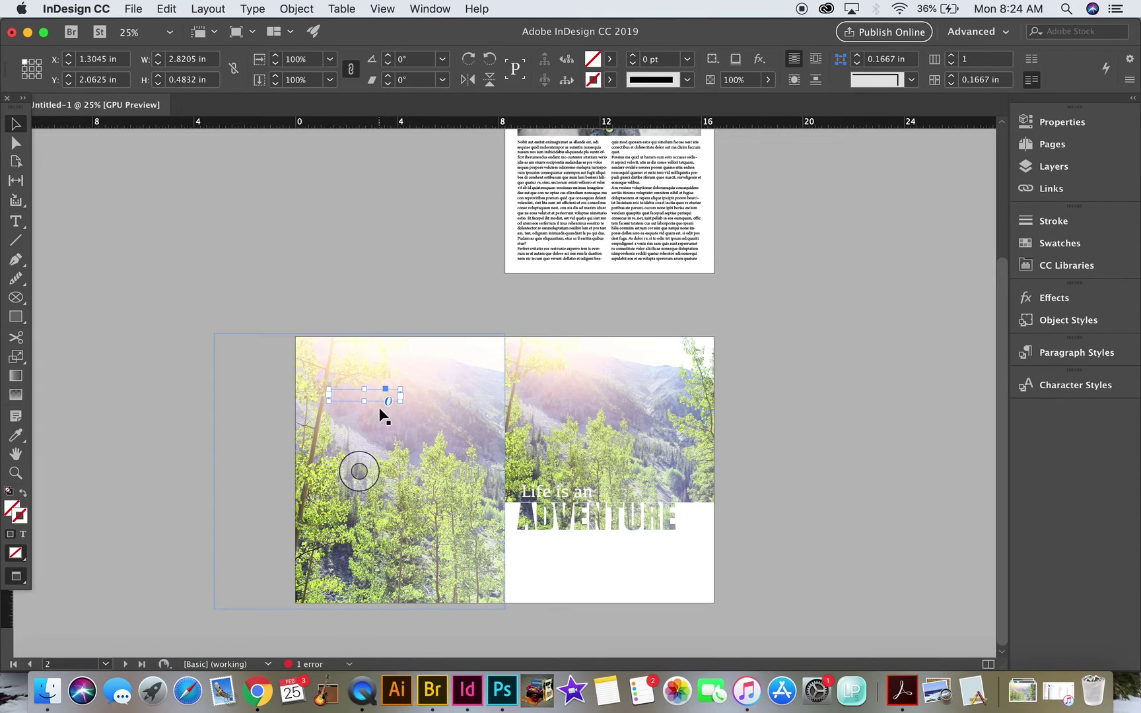
click(295, 10)
mouse_move(306, 59)
click(522, 58)
click(68, 318)
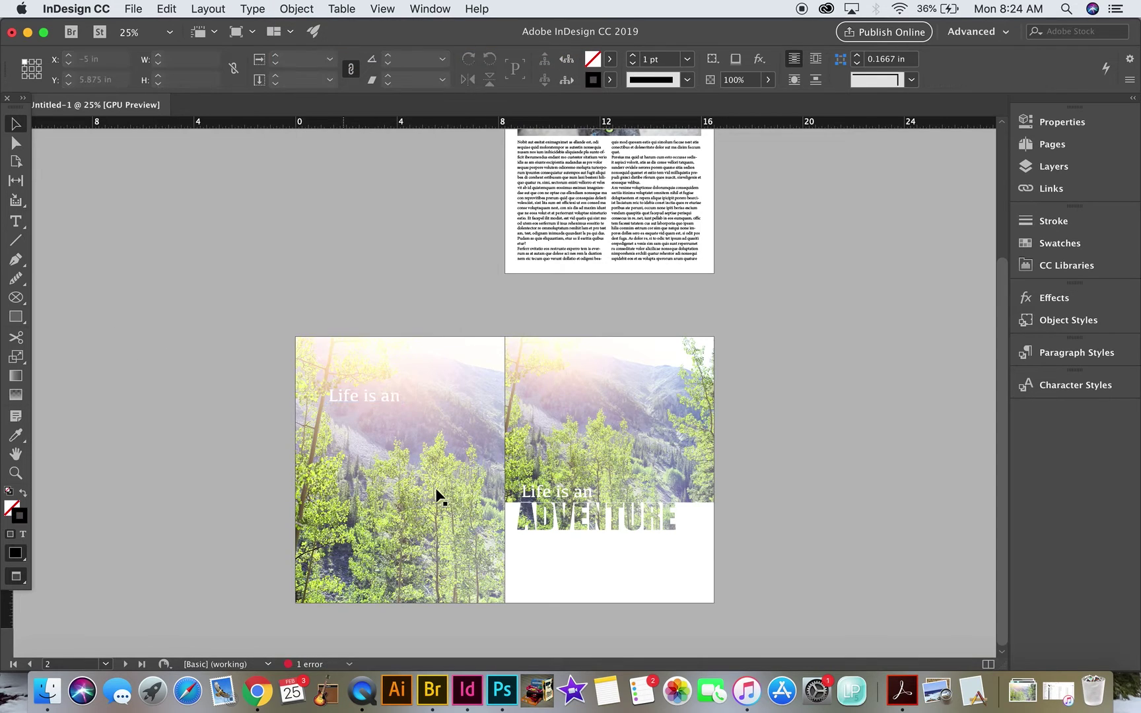
Step: Add a text frame reading ADVENTURE below "Life is an" on the left page and set the text to 100 pt
click(19, 225)
drag(307, 420, 500, 523)
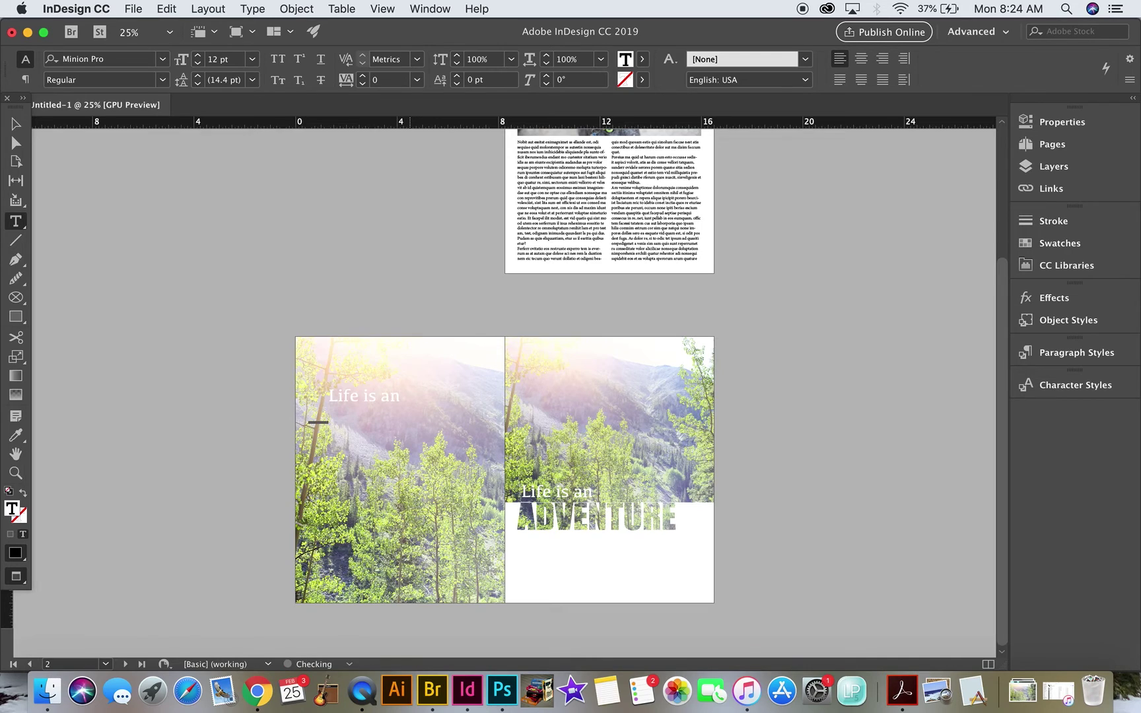
key(super+a)
click(241, 59)
text(100)
key(Return)
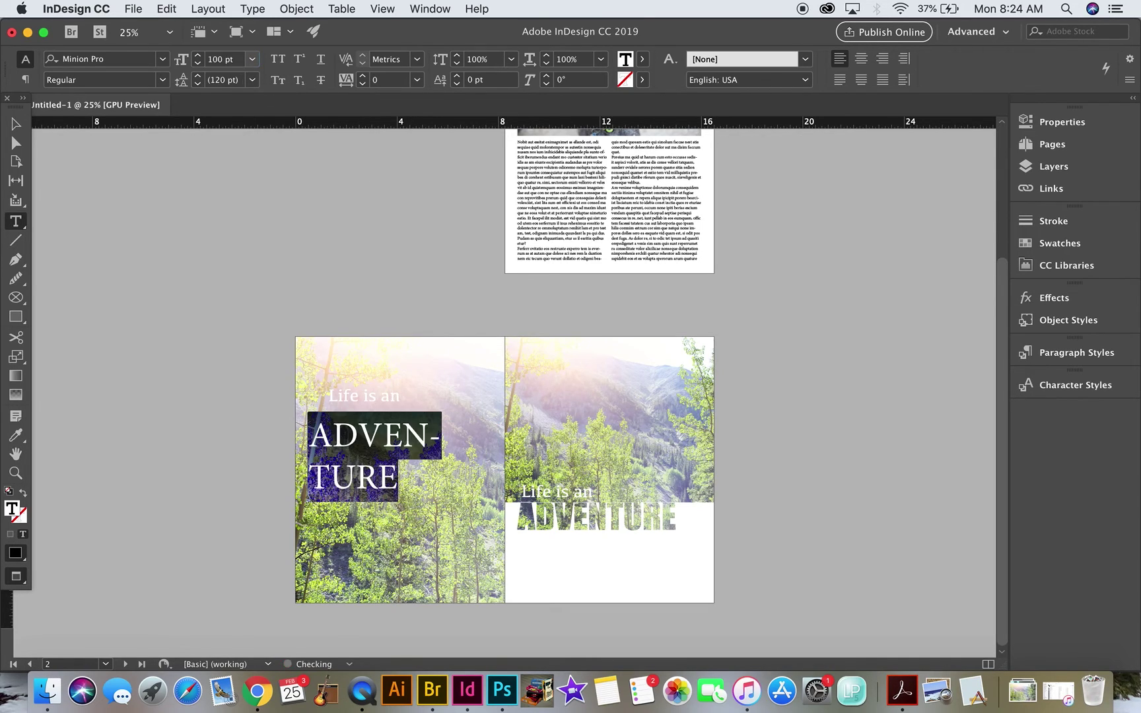
Step: Change the font of the new ADVENTURE text to Impact
click(163, 60)
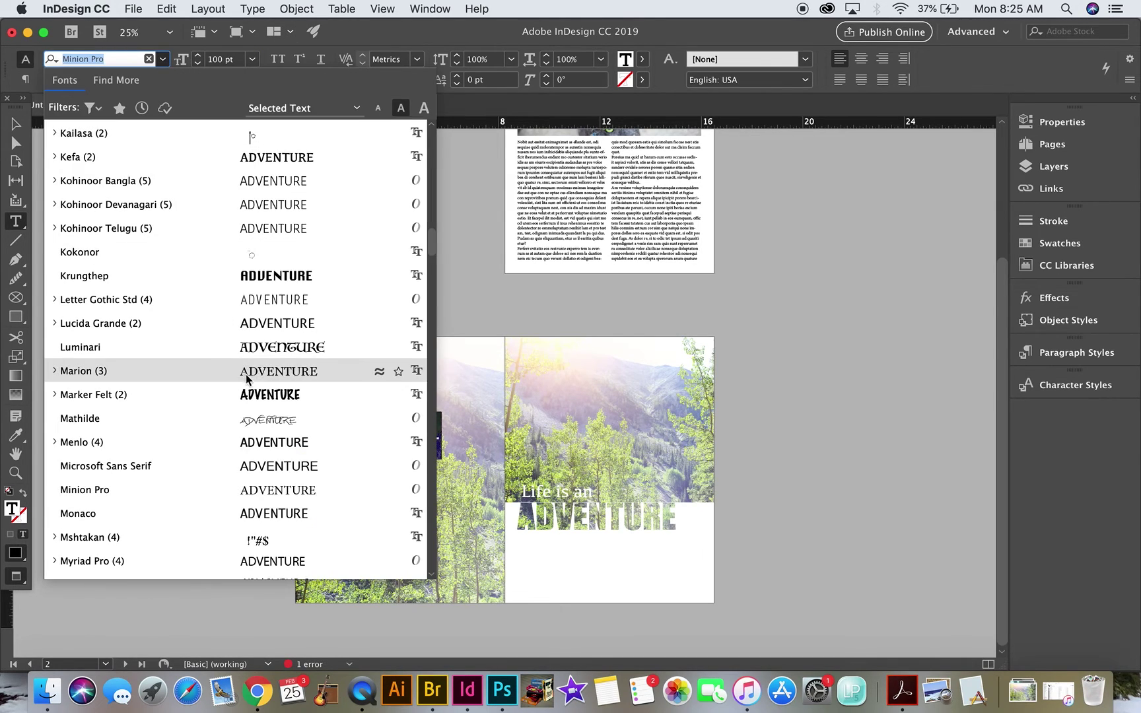
scroll(274, 349, up, 20)
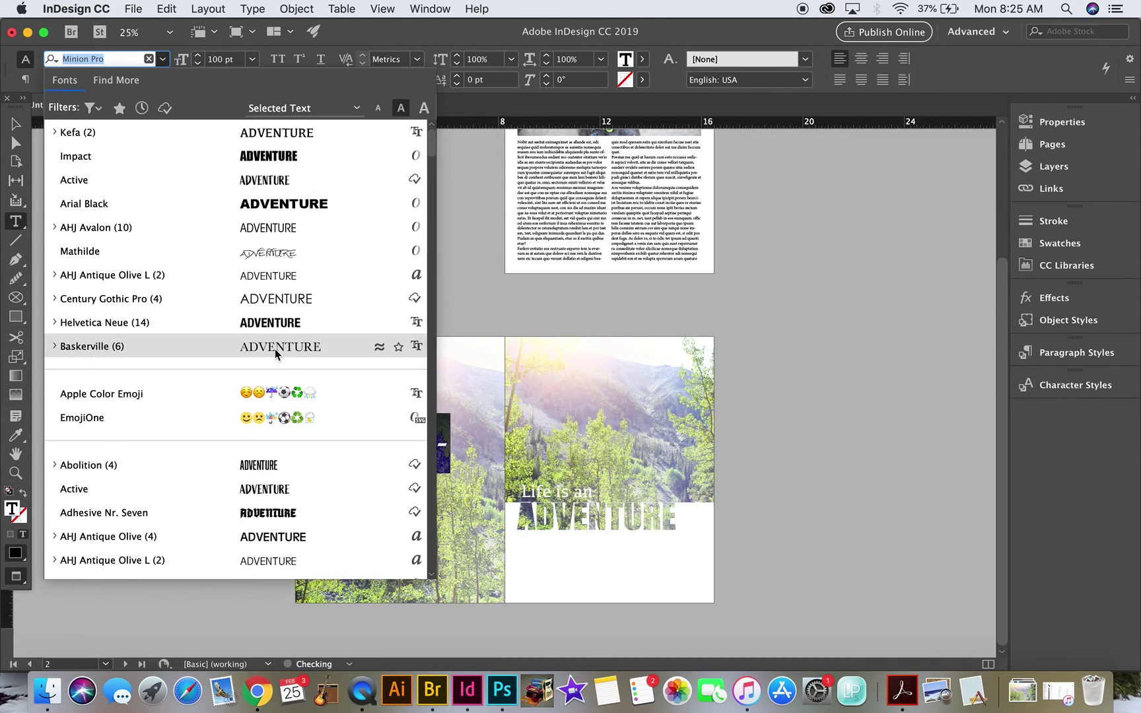
click(263, 155)
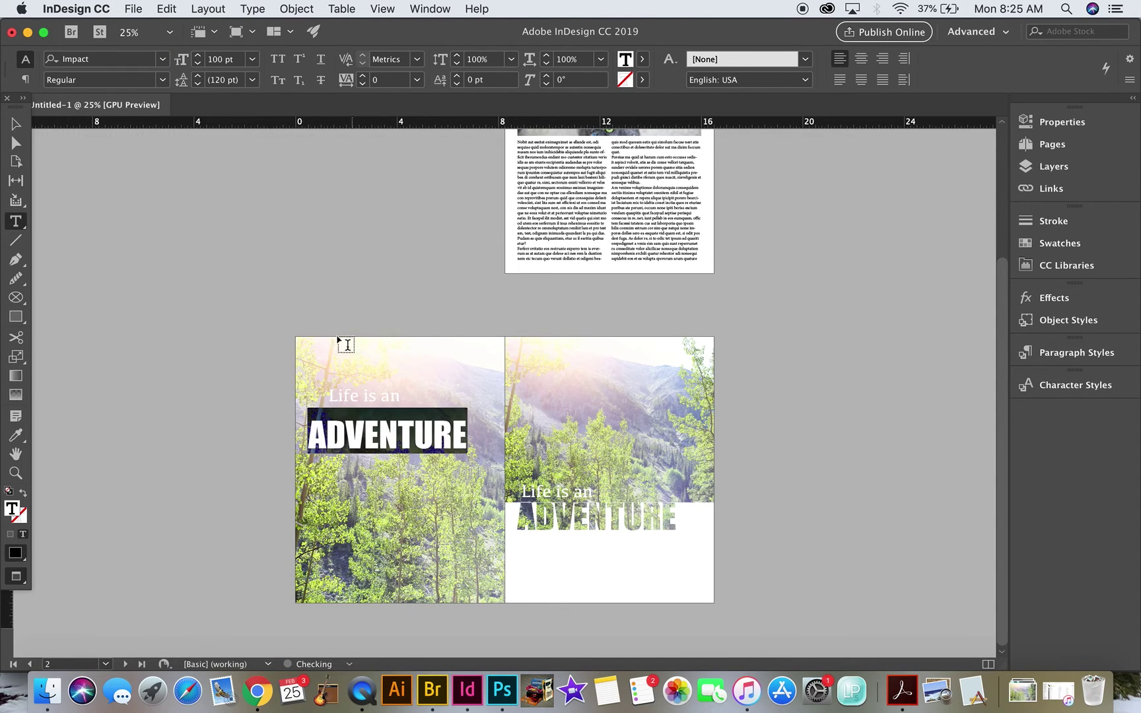
Step: Fit the ADVENTURE frame to its text and scale both together to about 7.13 by 1.25 in
click(16, 124)
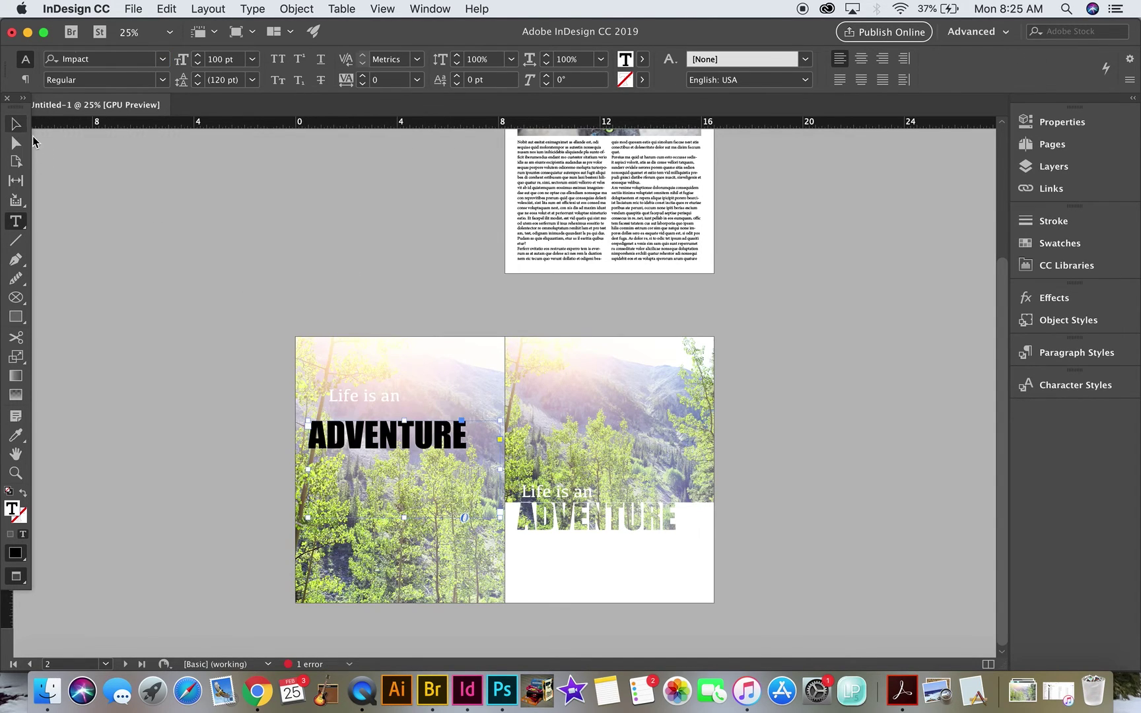
double_click(499, 517)
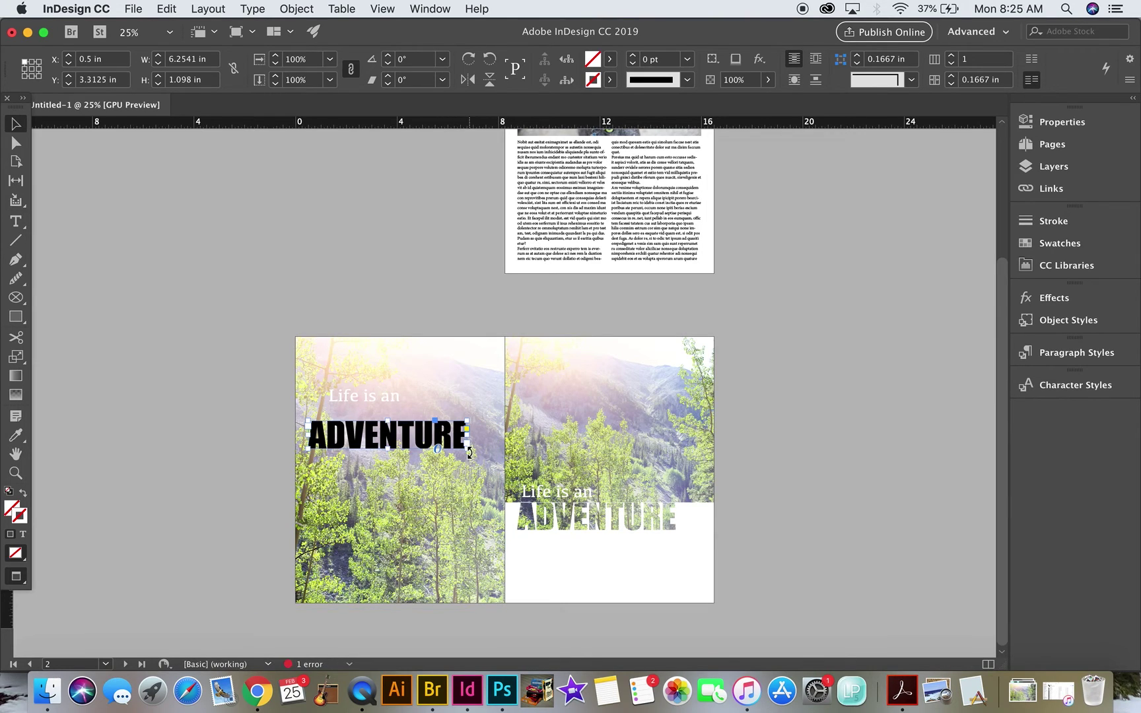
drag(466, 451, 480, 455)
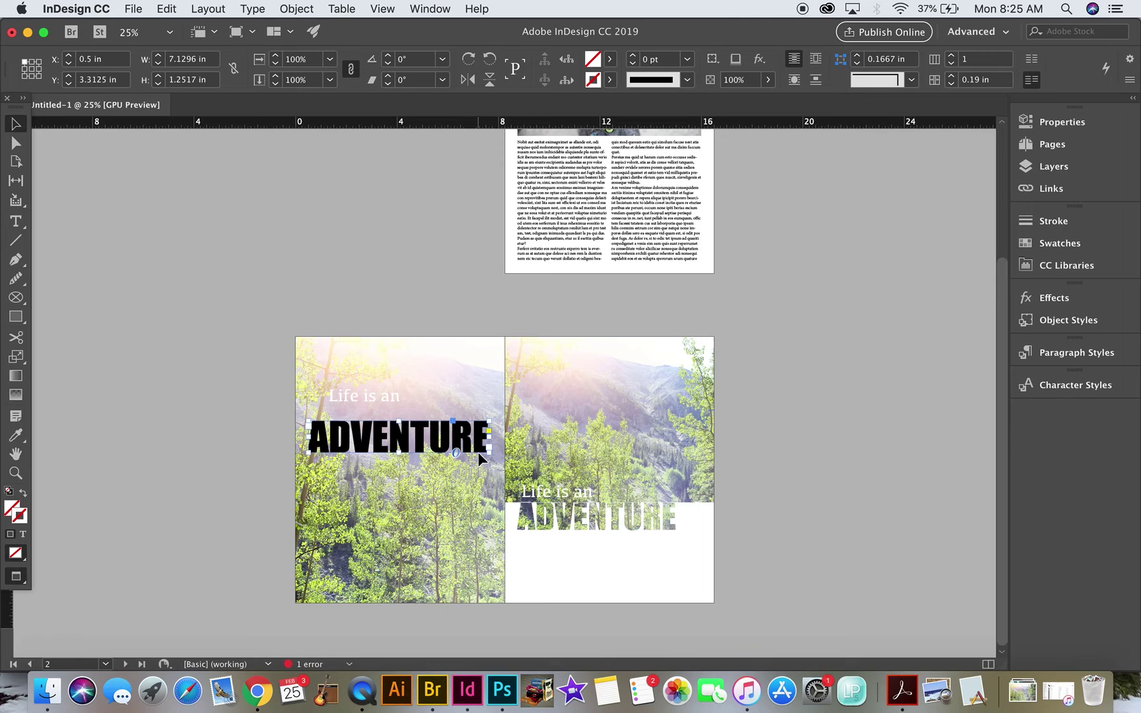
Step: Nudge ADVENTURE up and slightly right beneath "Life is an", to X 0.5417 in and Y 2.9514 in
key(shift+Up)
key(shift+Up)
key(Up)
key(Right)
key(Right)
key(Right)
key(Up)
key(Up)
key(Up)
key(Up)
key(Up)
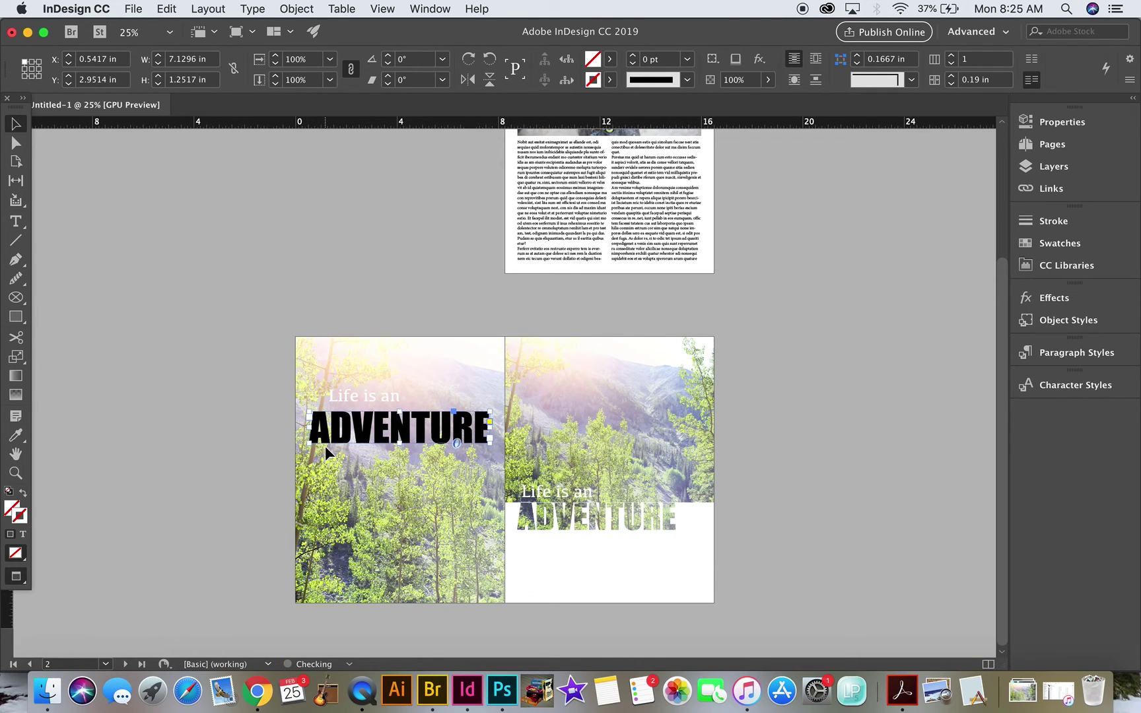
Step: Convert the left page's ADVENTURE text to outlines
click(297, 7)
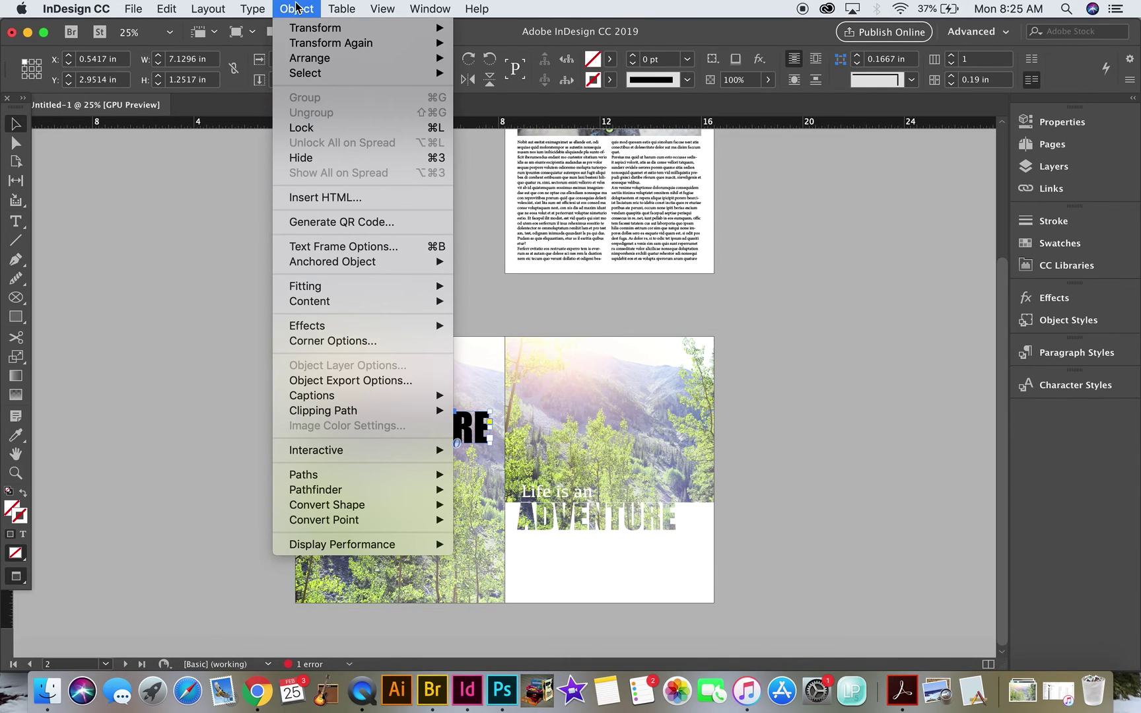
mouse_move(249, 7)
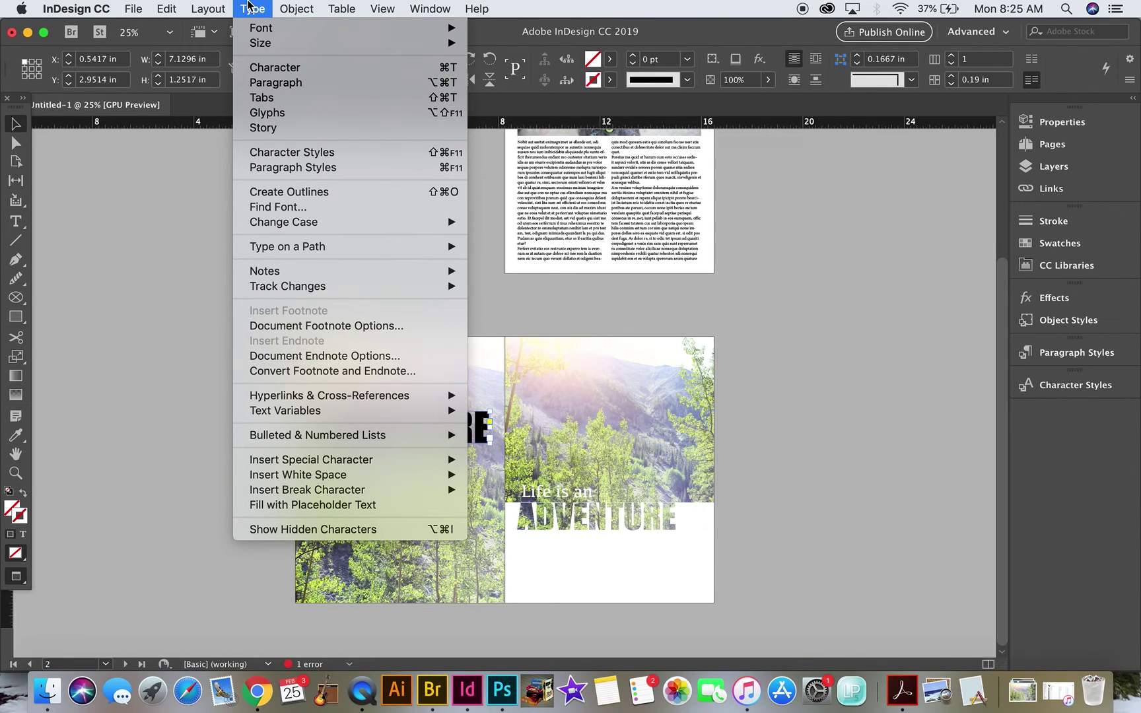
click(272, 192)
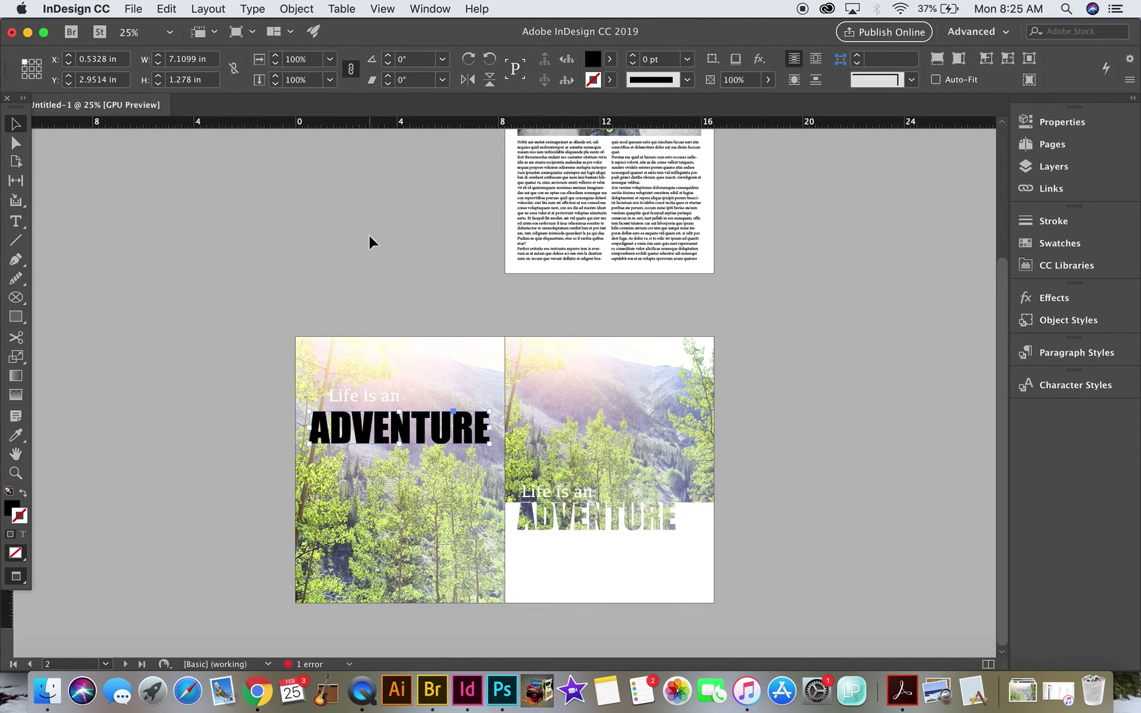
Step: Place 7-14-16 Colorado_032.JPG from Downloads inside the outlined ADVENTURE lettering
key(super+d)
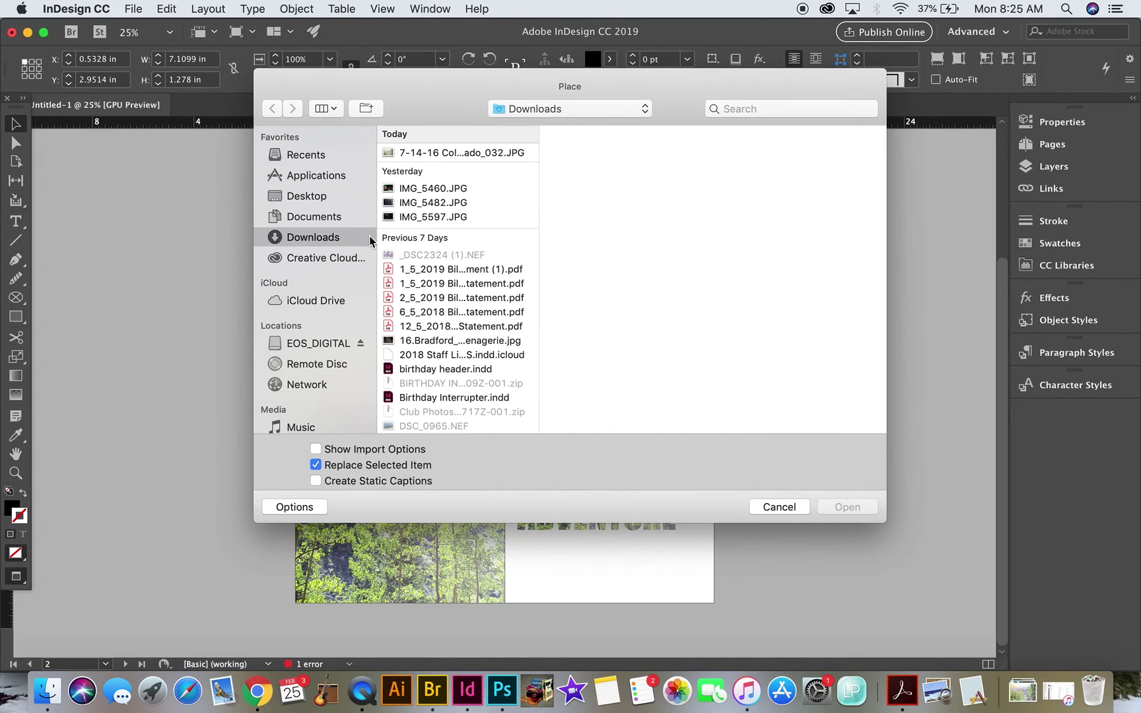
click(472, 156)
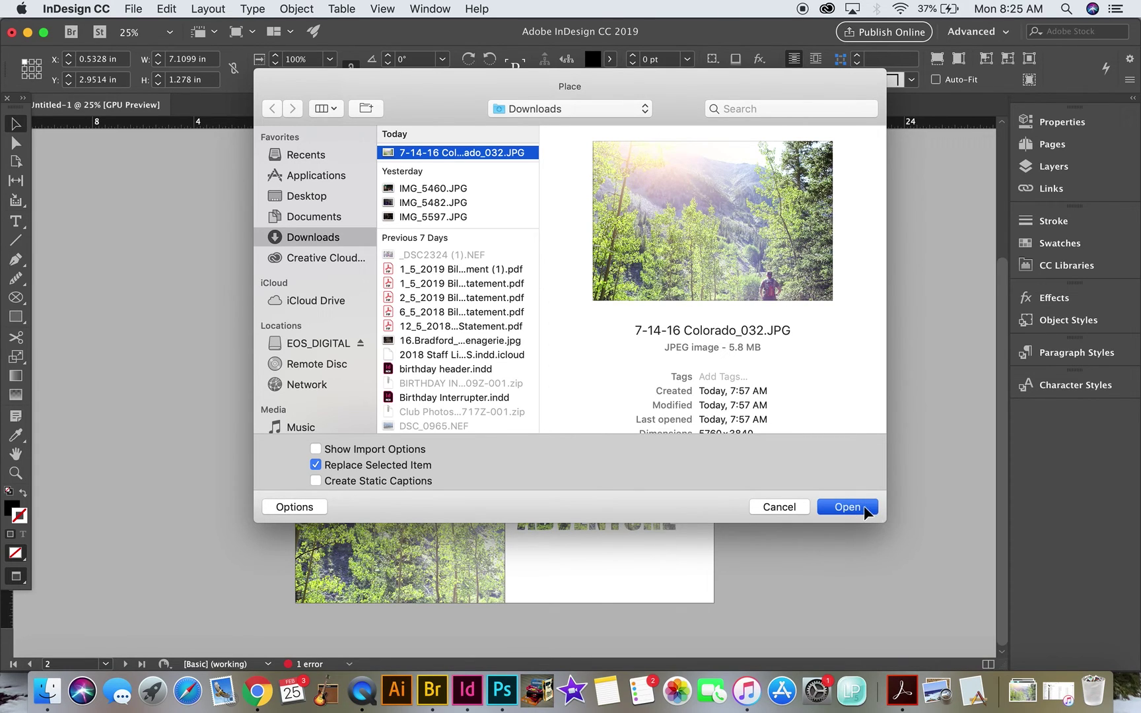
click(864, 506)
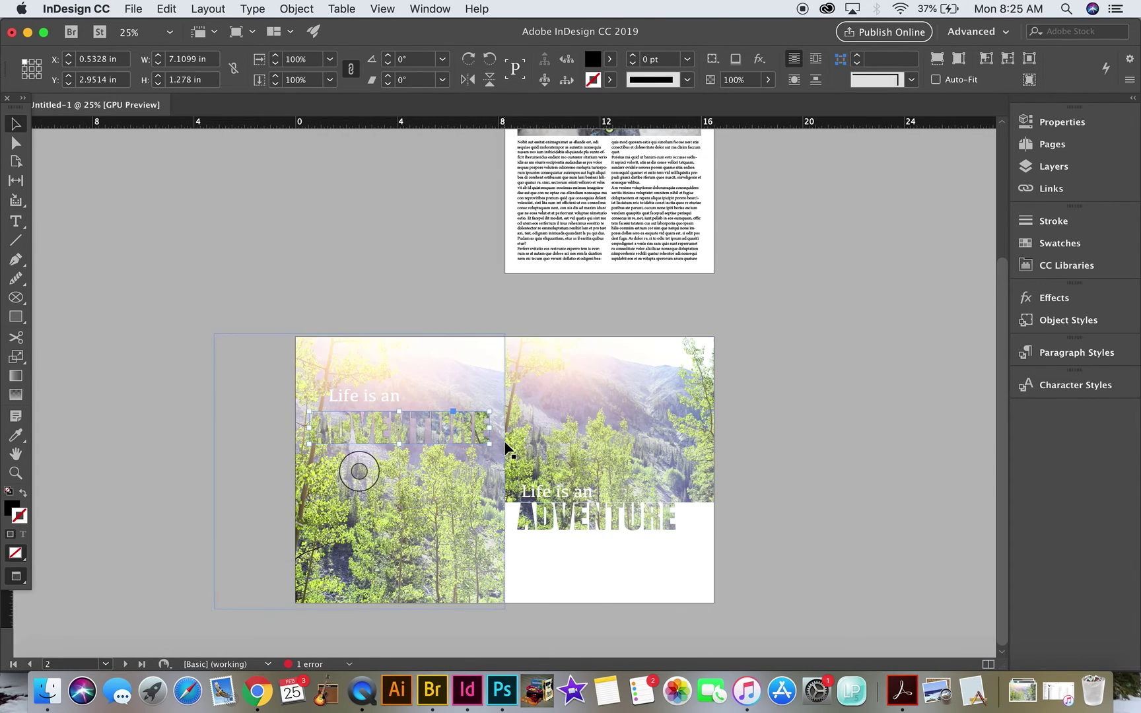
click(212, 346)
Step: Turn off preview and enlarge the photo inside ADVENTURE from the background frame's top-left corner to about 16.28 by 10.85 in
key(w)
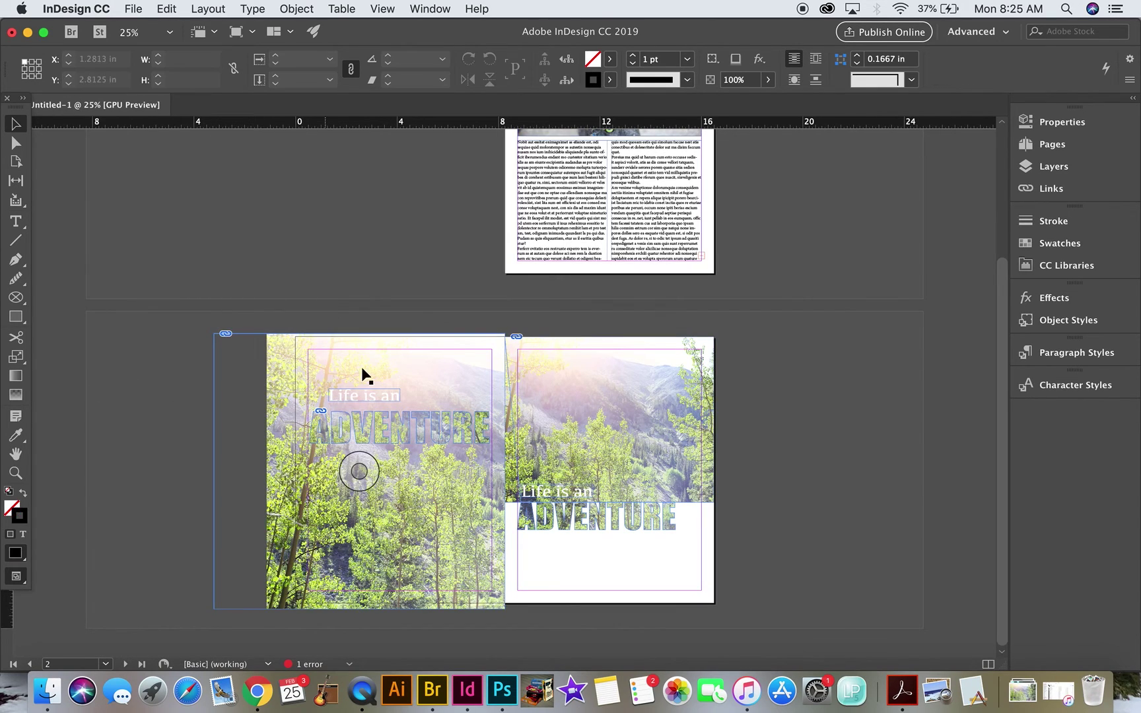
click(358, 470)
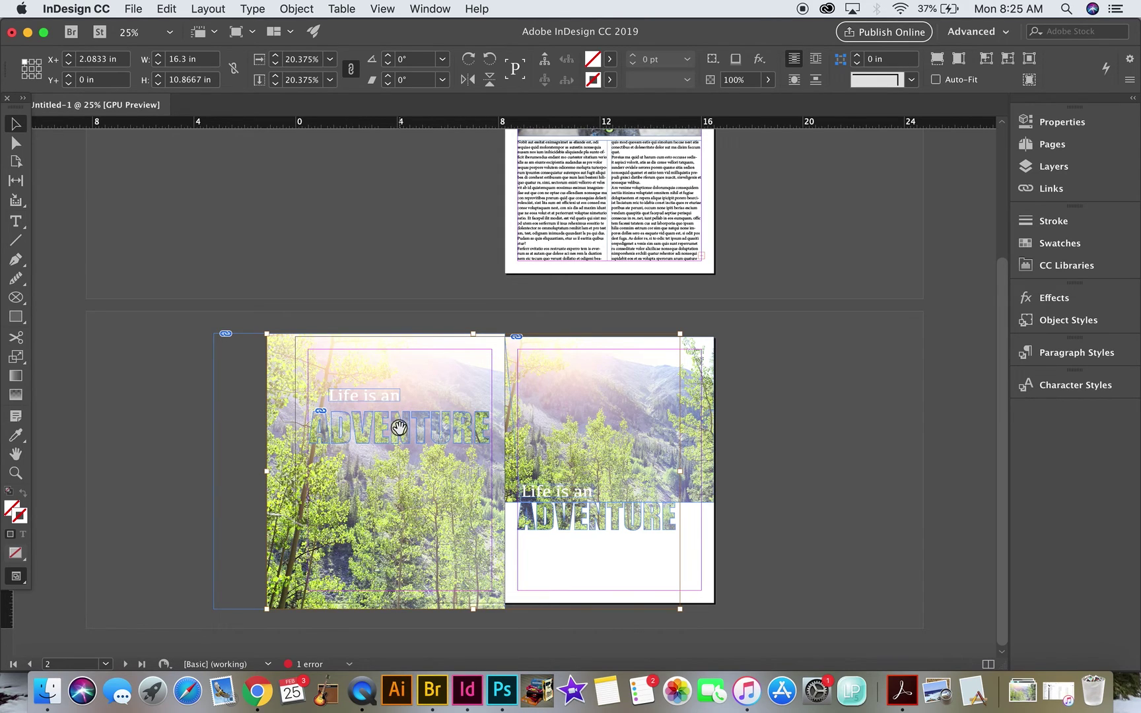
click(165, 366)
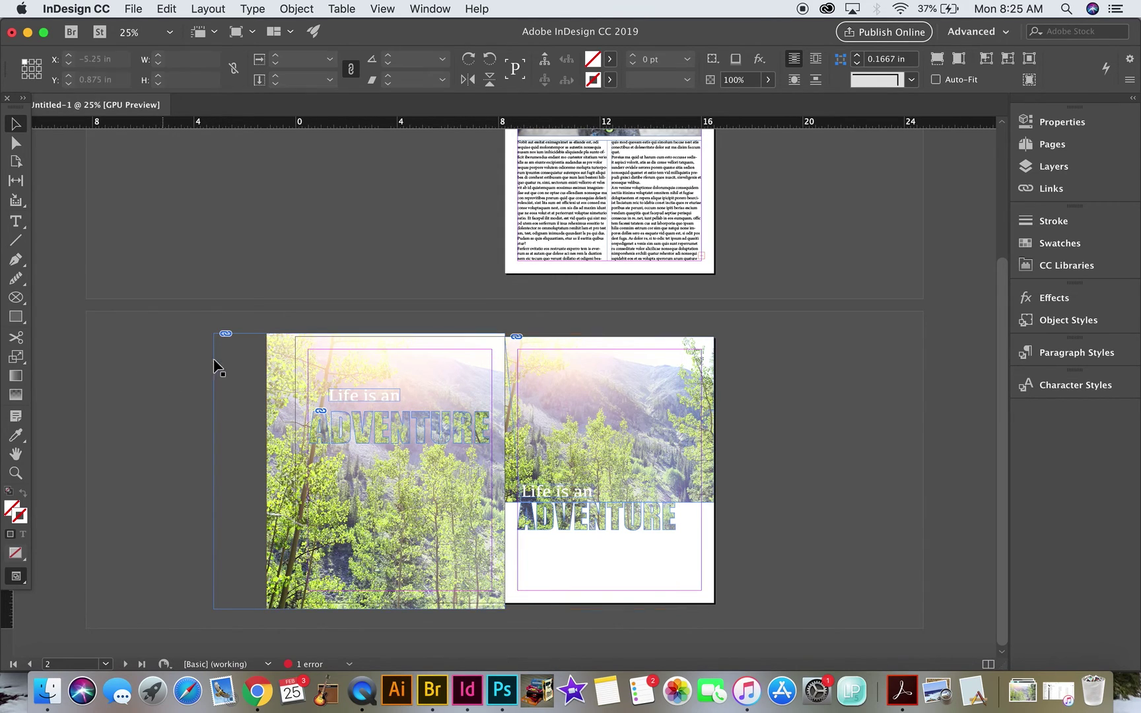
click(400, 428)
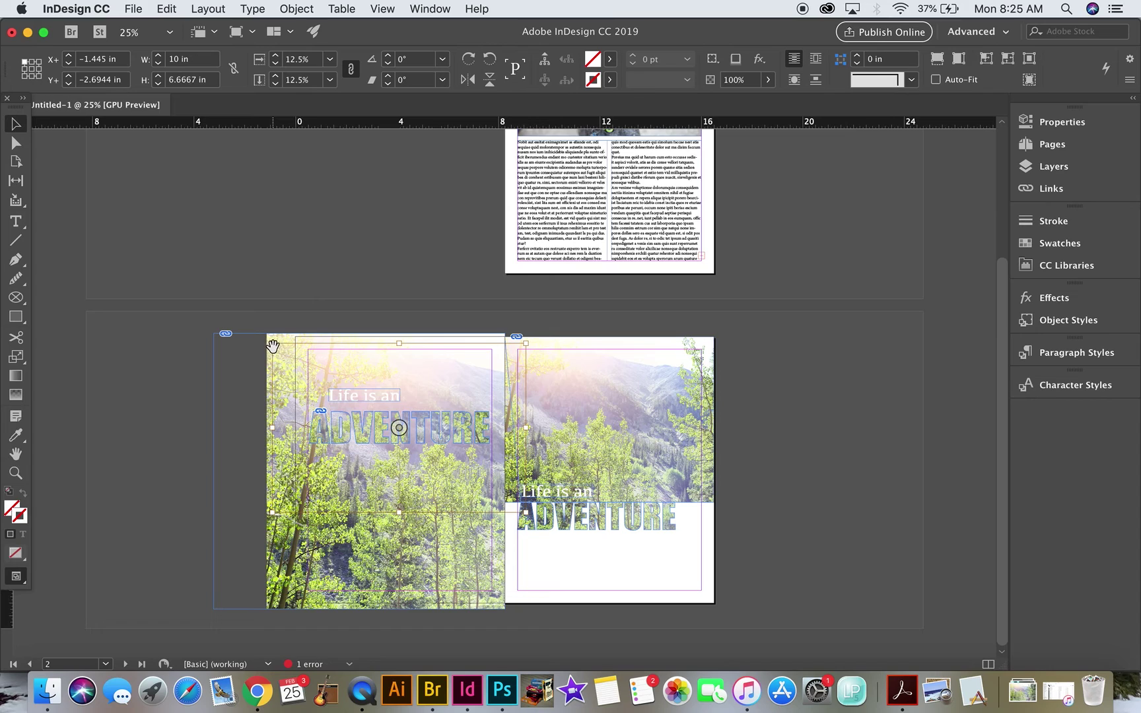
drag(272, 344, 257, 333)
drag(257, 512, 220, 541)
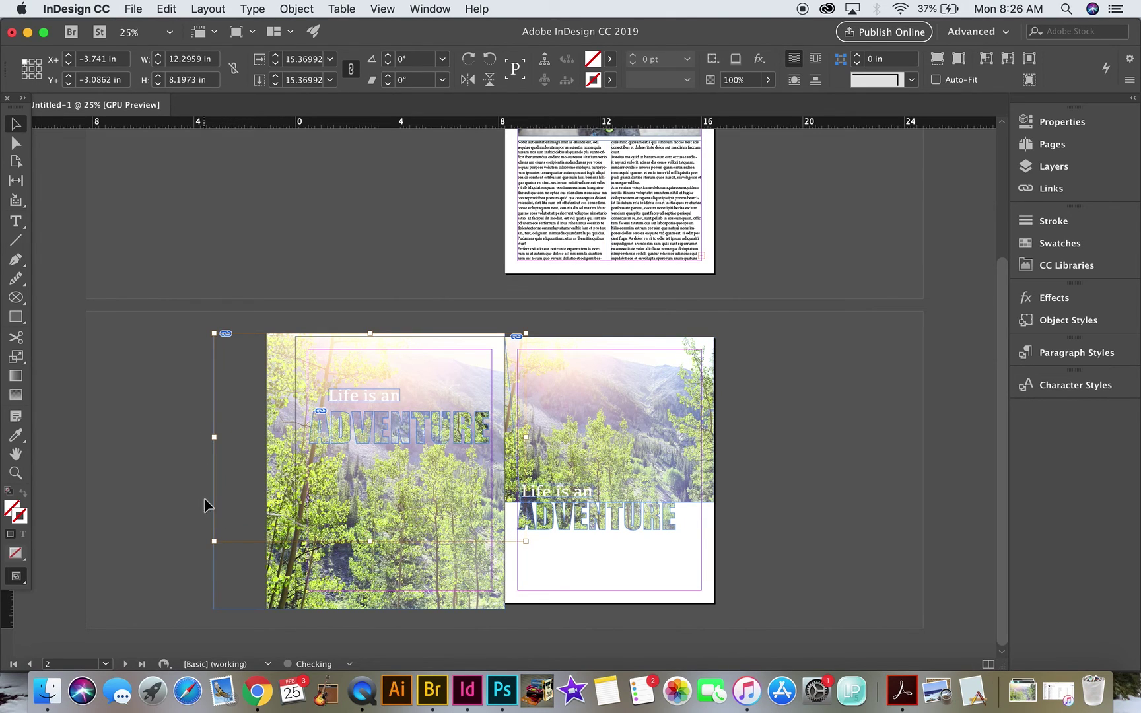
drag(526, 541, 583, 607)
click(810, 472)
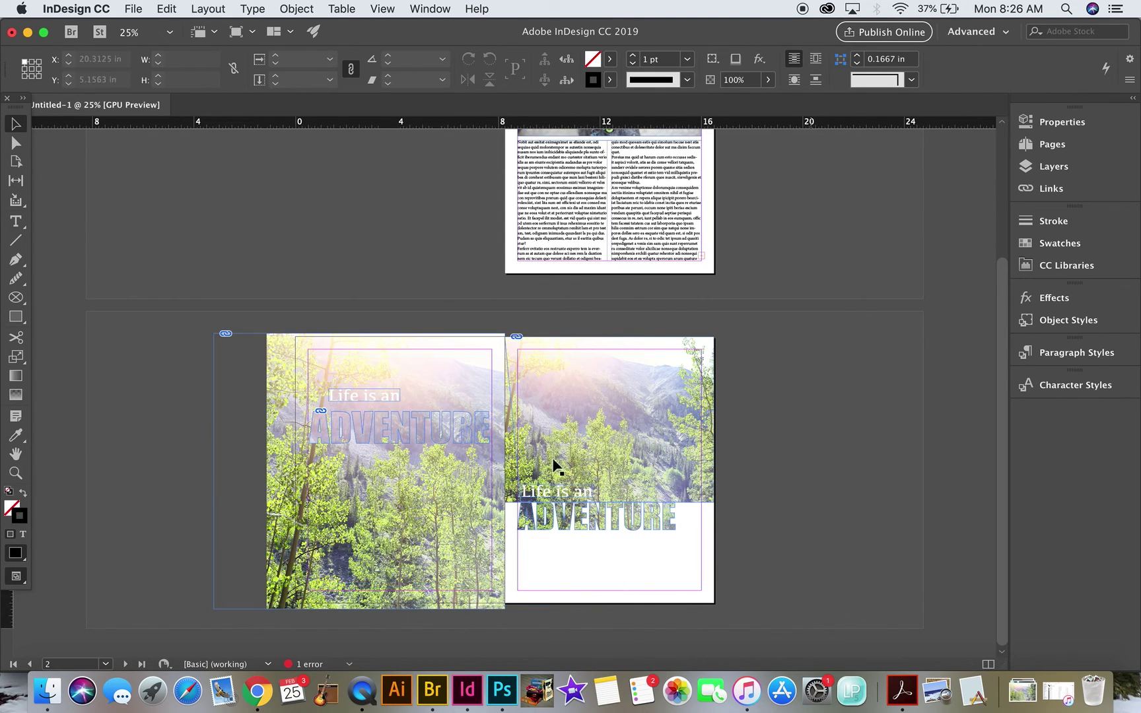
Step: Shift the background photo left inside its frame to an X offset of 0 in, matching the position of the photo inside ADVENTURE
click(402, 426)
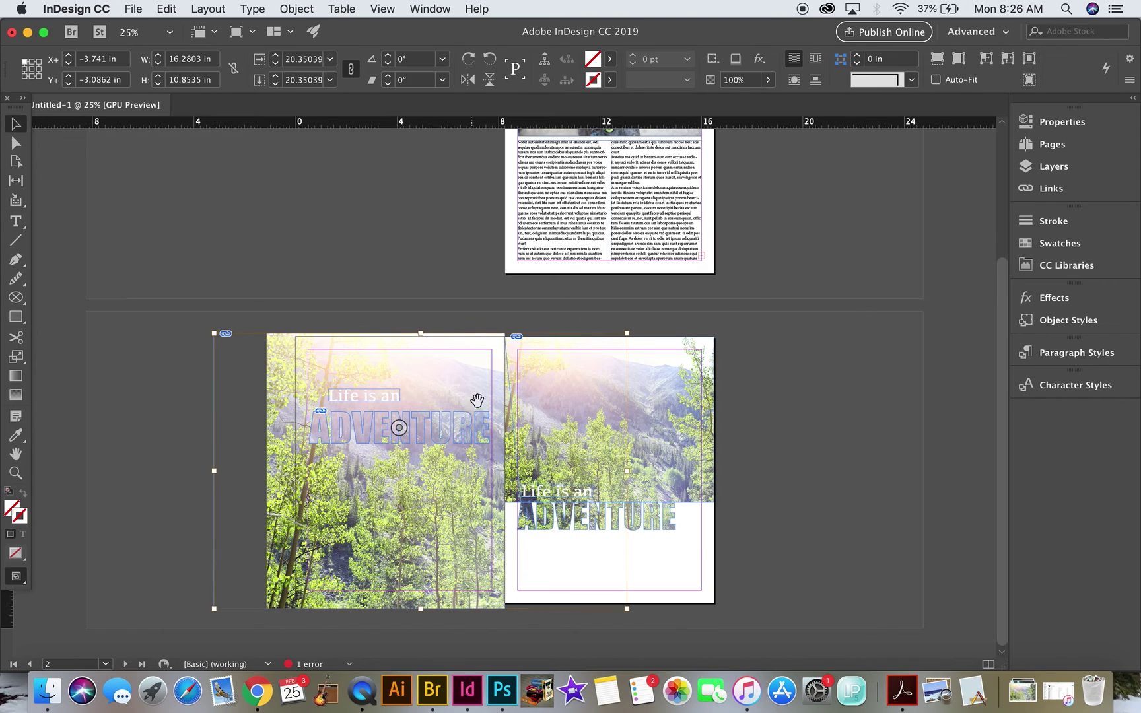
click(219, 369)
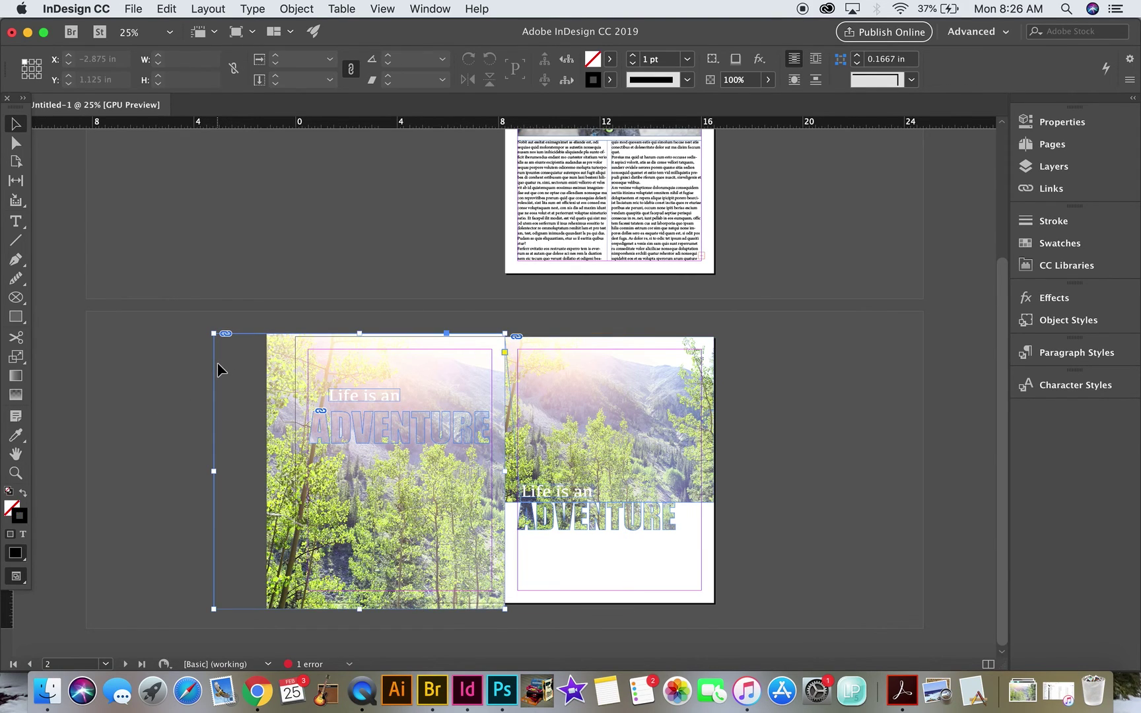
click(356, 471)
click(222, 440)
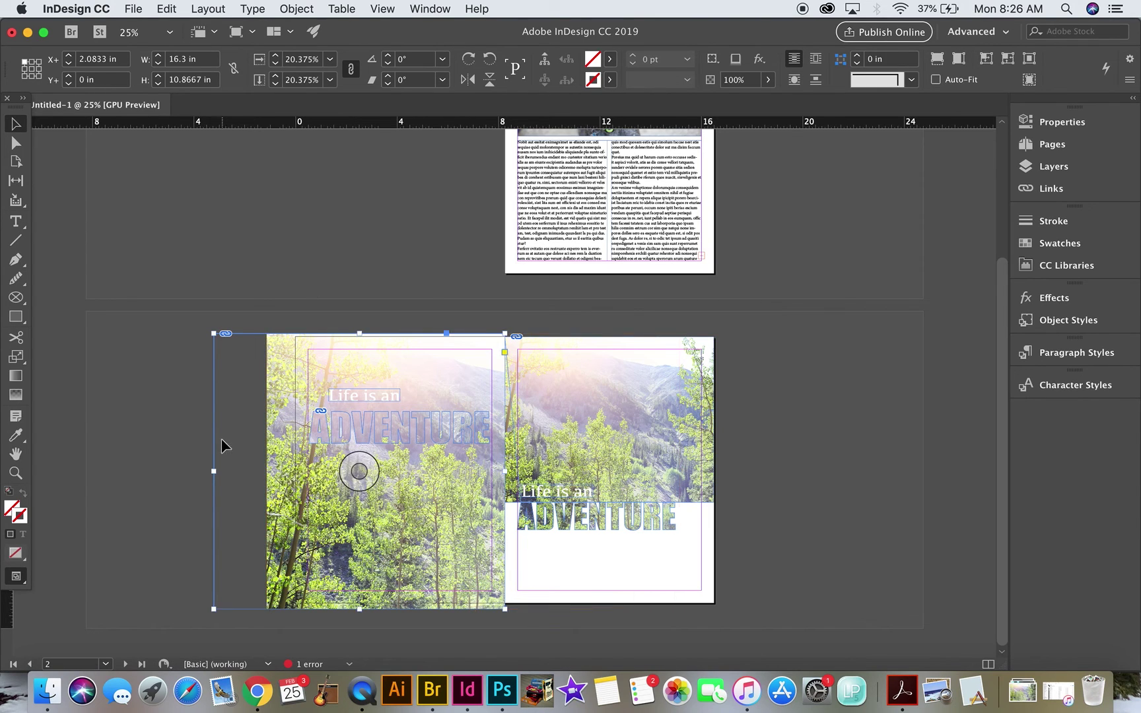
click(362, 469)
key(shift+Left)
key(shift+Left)
key(shift+Left)
key(shift+Left)
key(shift+Left)
key(shift+Left)
key(shift+Left)
key(shift+Left)
key(shift+Left)
key(shift+Left)
key(shift+Left)
key(shift+Left)
key(shift+Left)
key(shift+Left)
key(shift+Left)
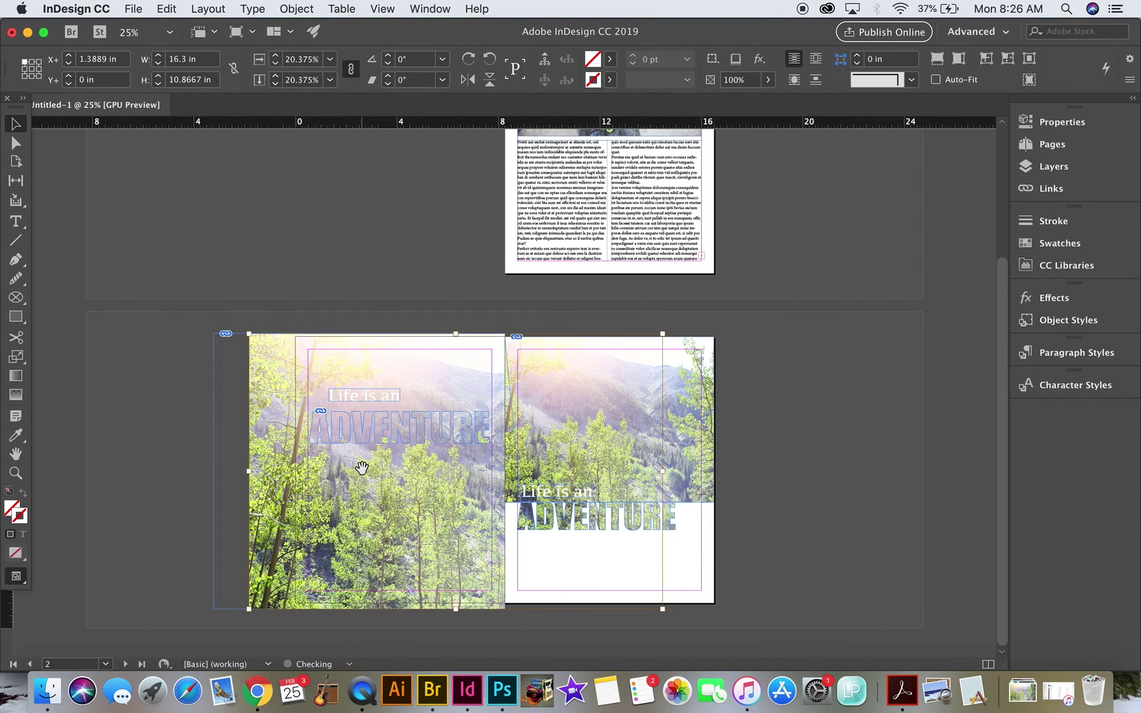
key(shift+Left)
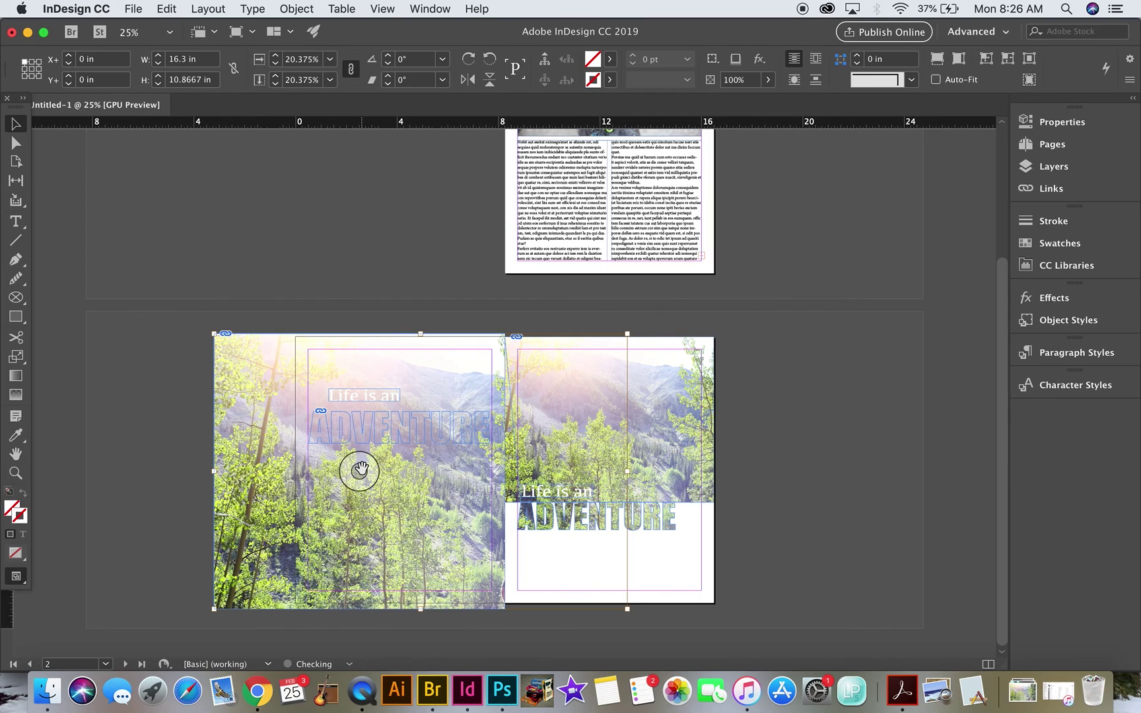
Step: Deselect the left page's background photo and show the spread in preview mode without frames and guides
click(179, 481)
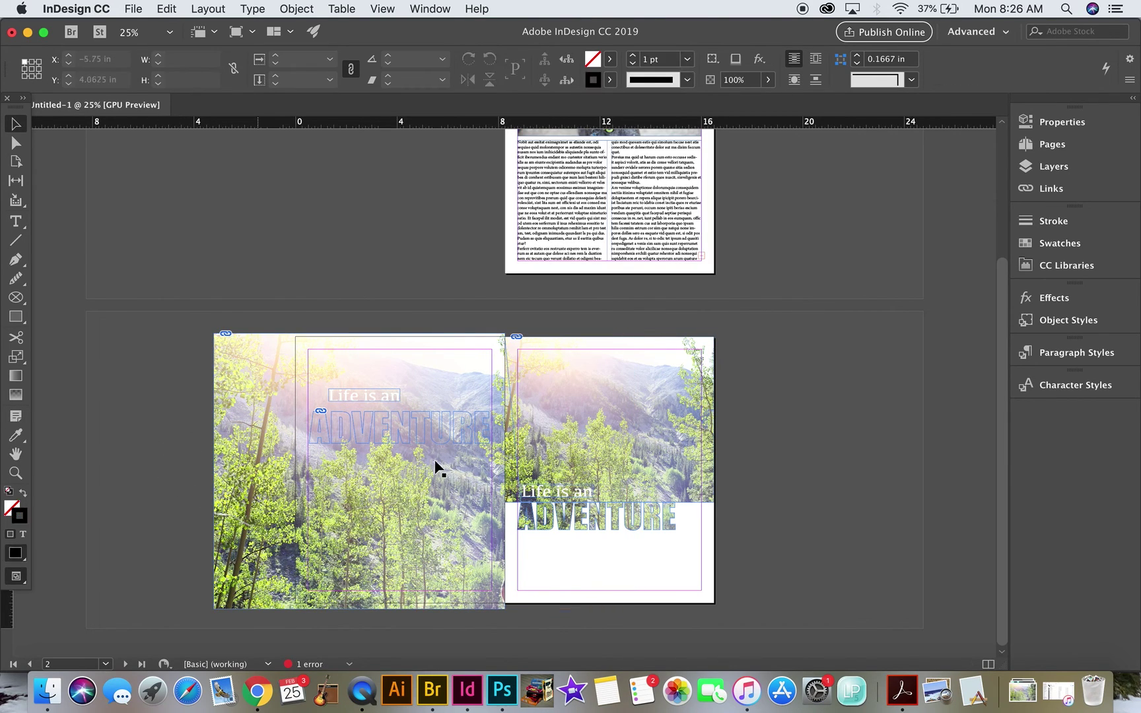
click(402, 429)
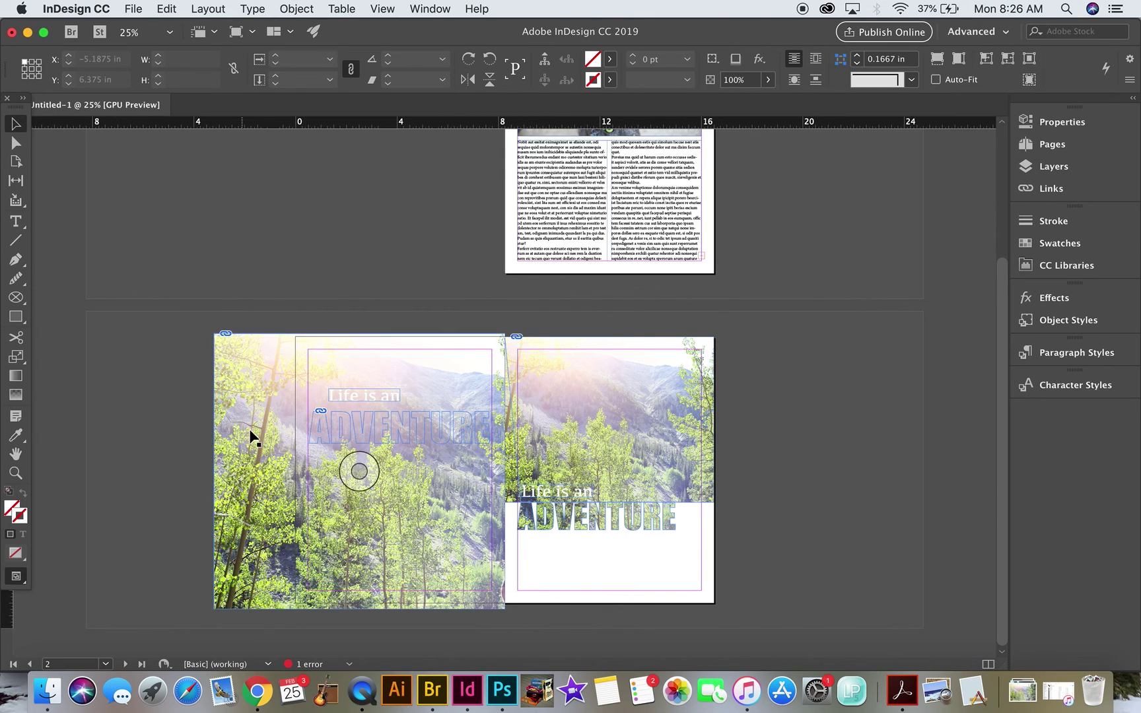
click(276, 425)
click(362, 471)
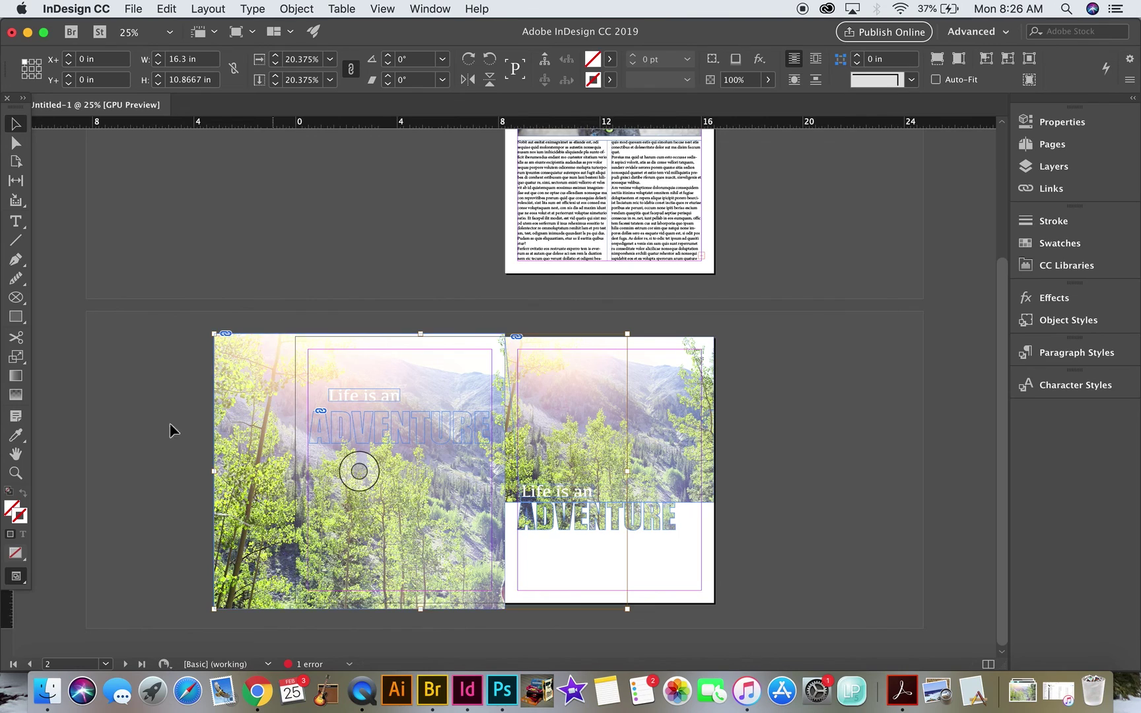
click(140, 458)
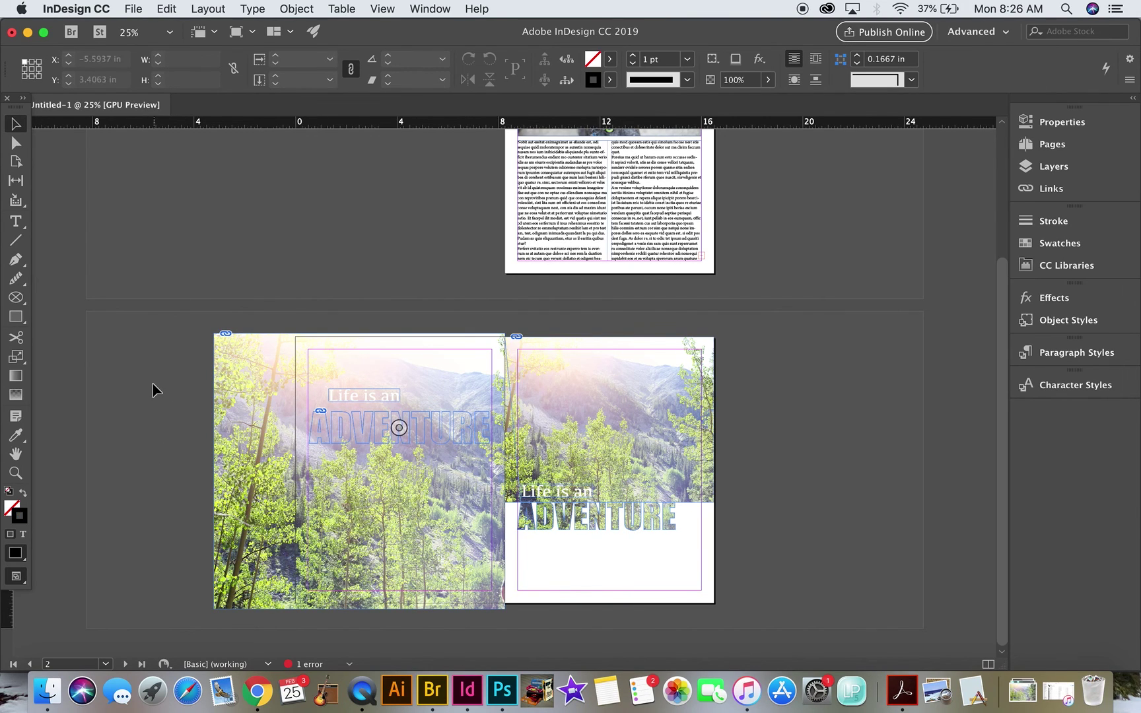
key(w)
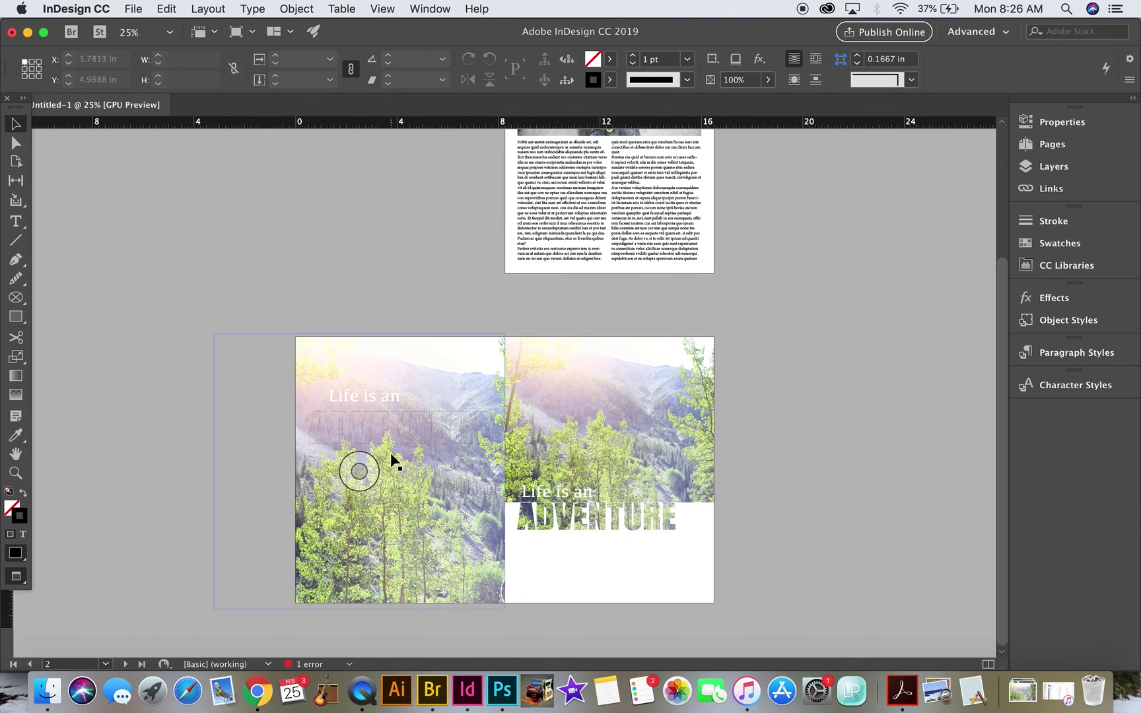
Step: Try a reduced opacity on the left page's background photo frame and restore it to 100%
click(424, 434)
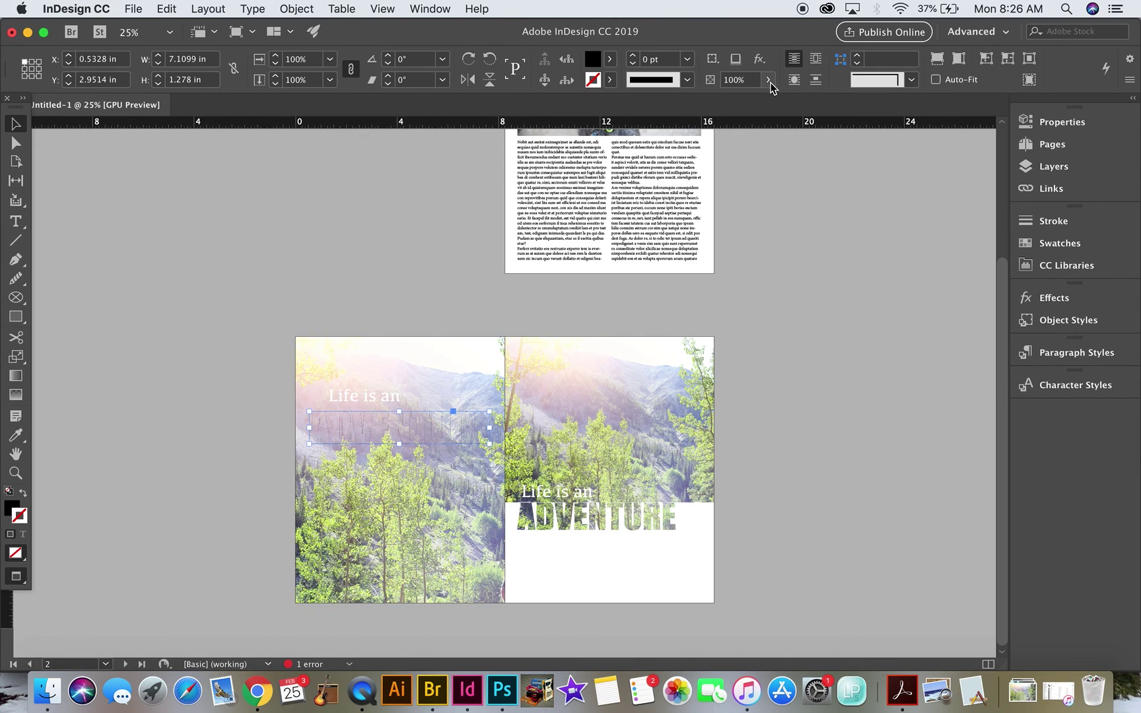
click(397, 346)
click(768, 80)
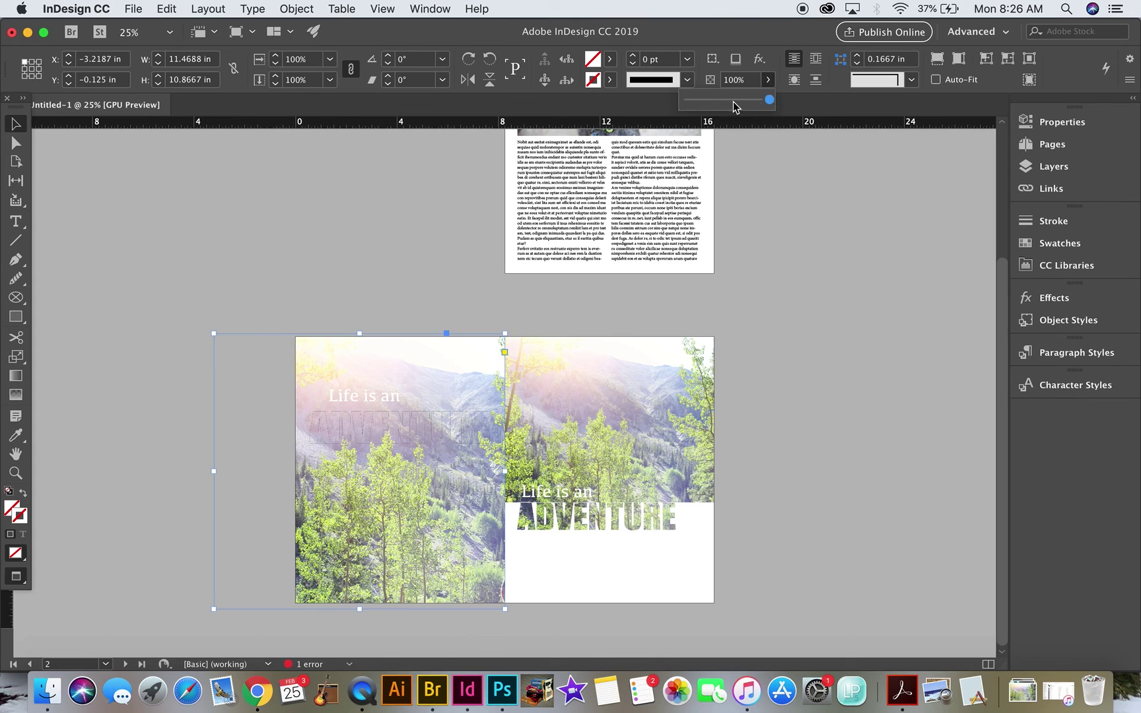
click(734, 102)
drag(732, 101, 772, 100)
click(367, 294)
Step: Apply a Bevel and Emboss effect with the Inner Bevel style to the left page's photo-filled ADVENTURE lettering
click(421, 428)
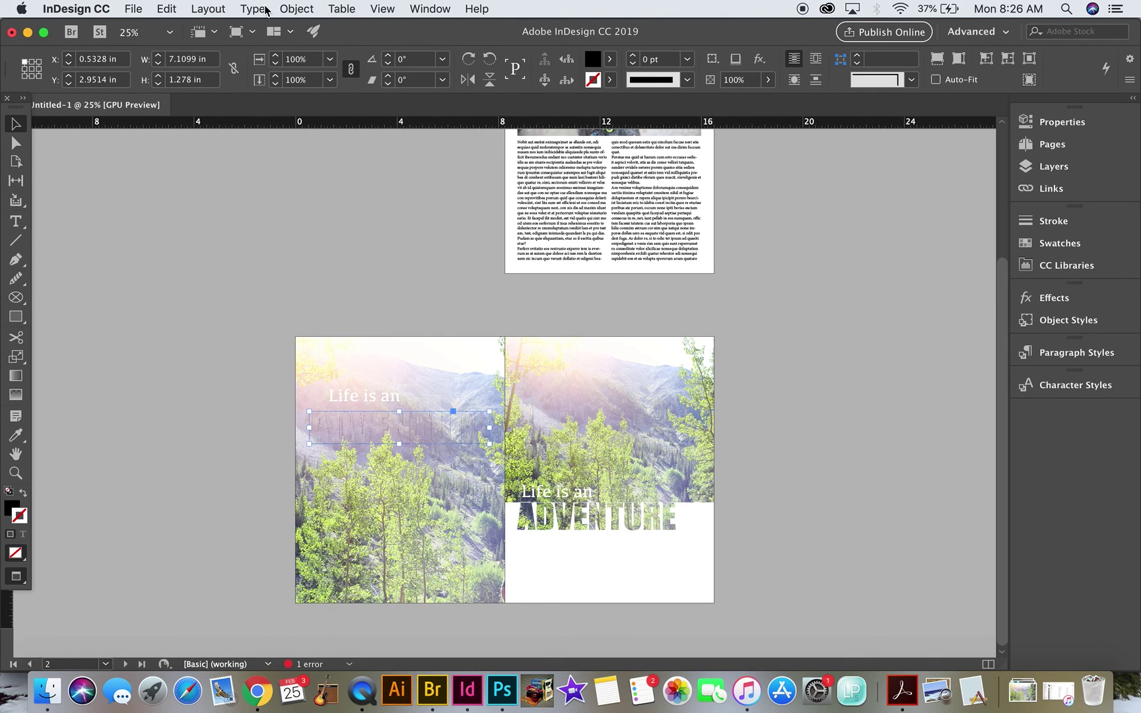
click(297, 9)
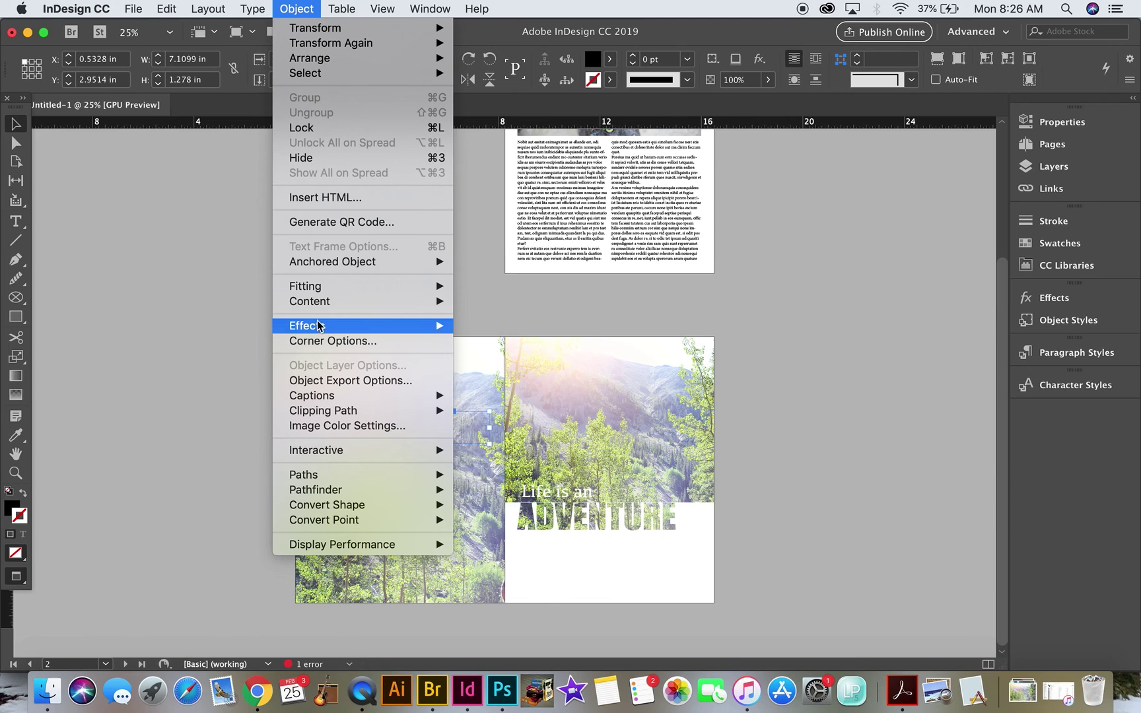
mouse_move(317, 325)
click(572, 413)
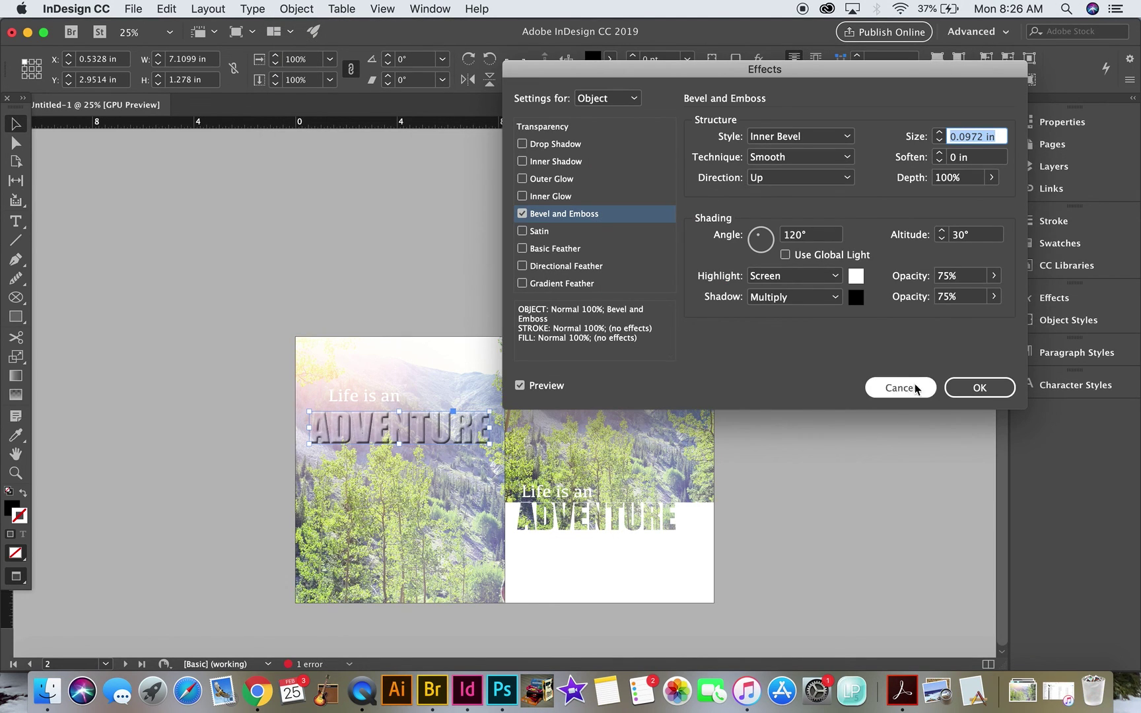
click(999, 391)
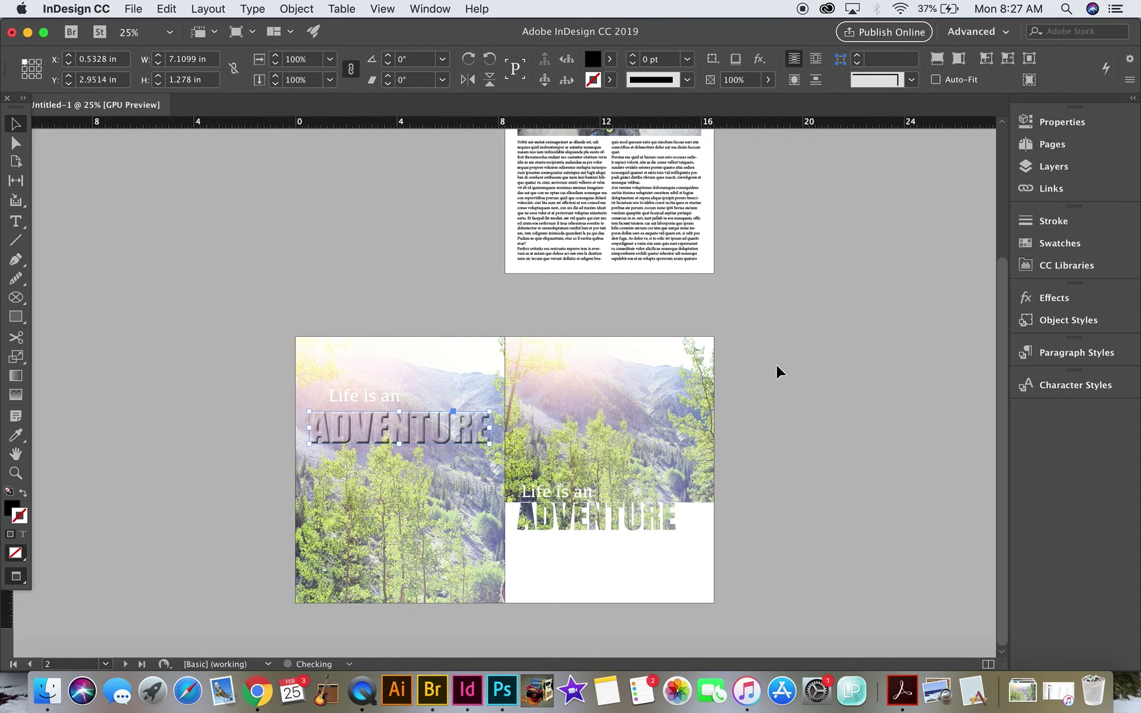